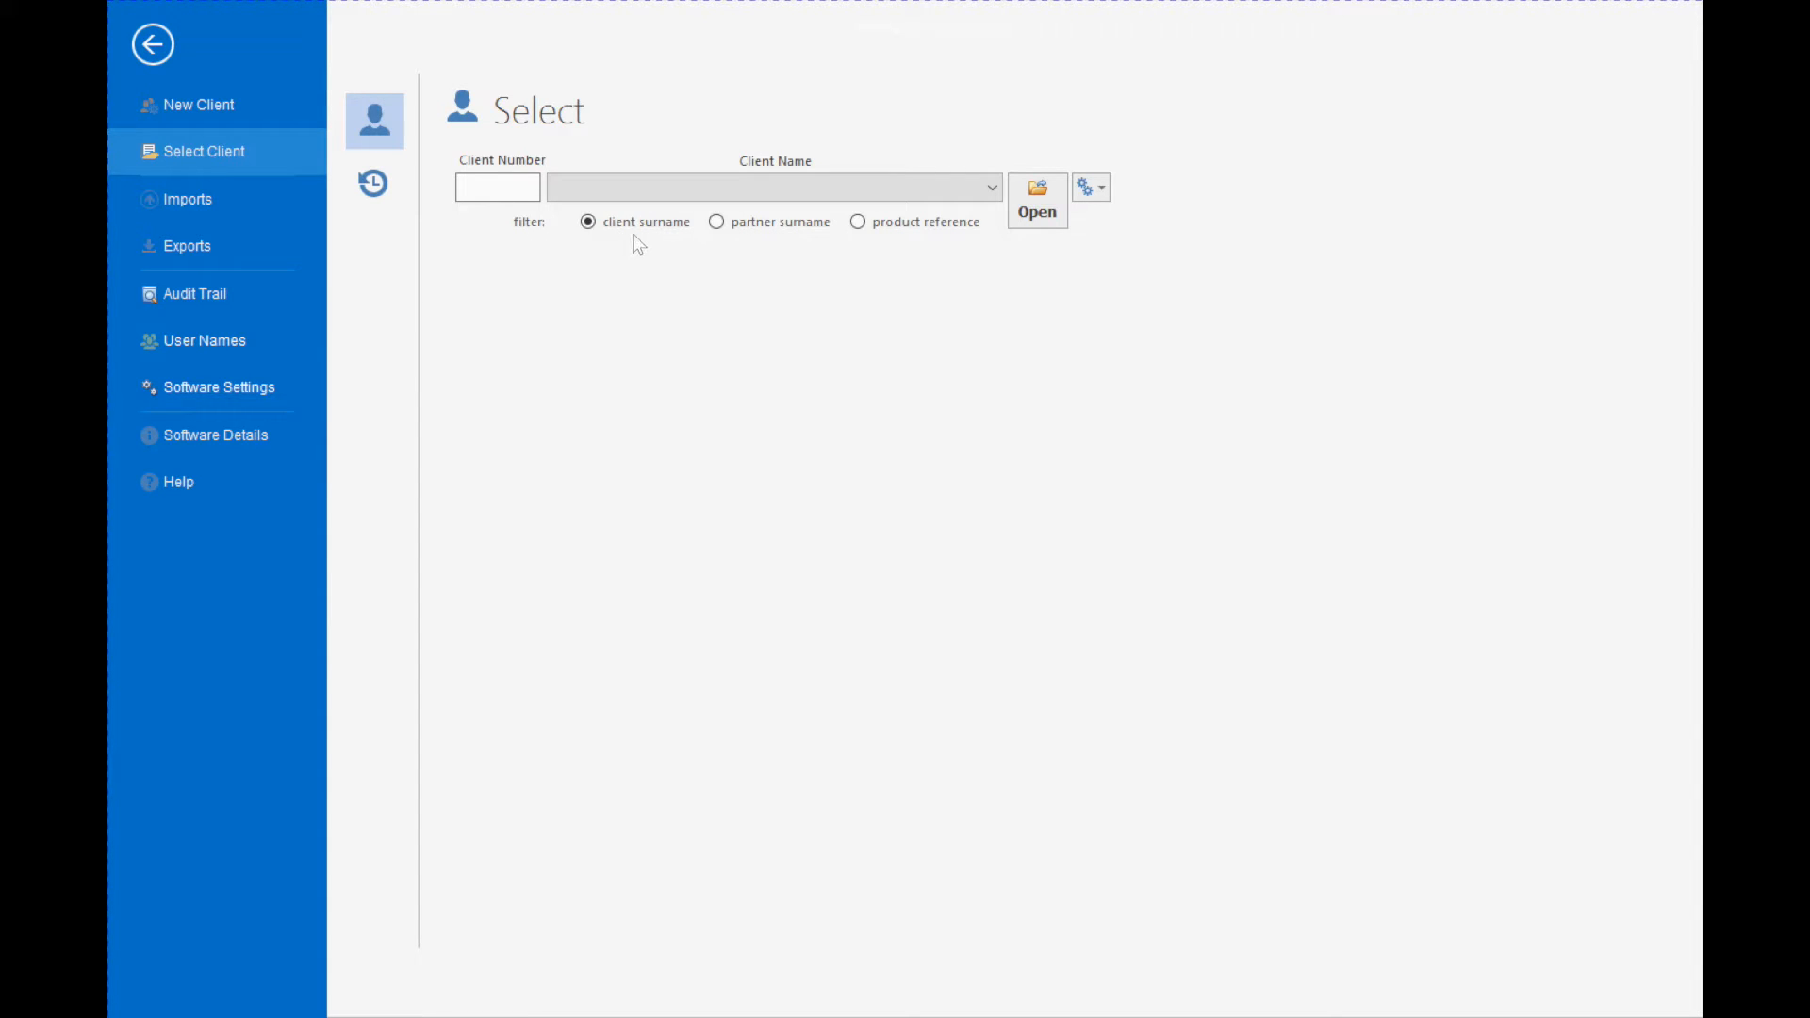
- Select the second client couple in the client list, reveal their hidden notes and open their fact find
click(690, 189)
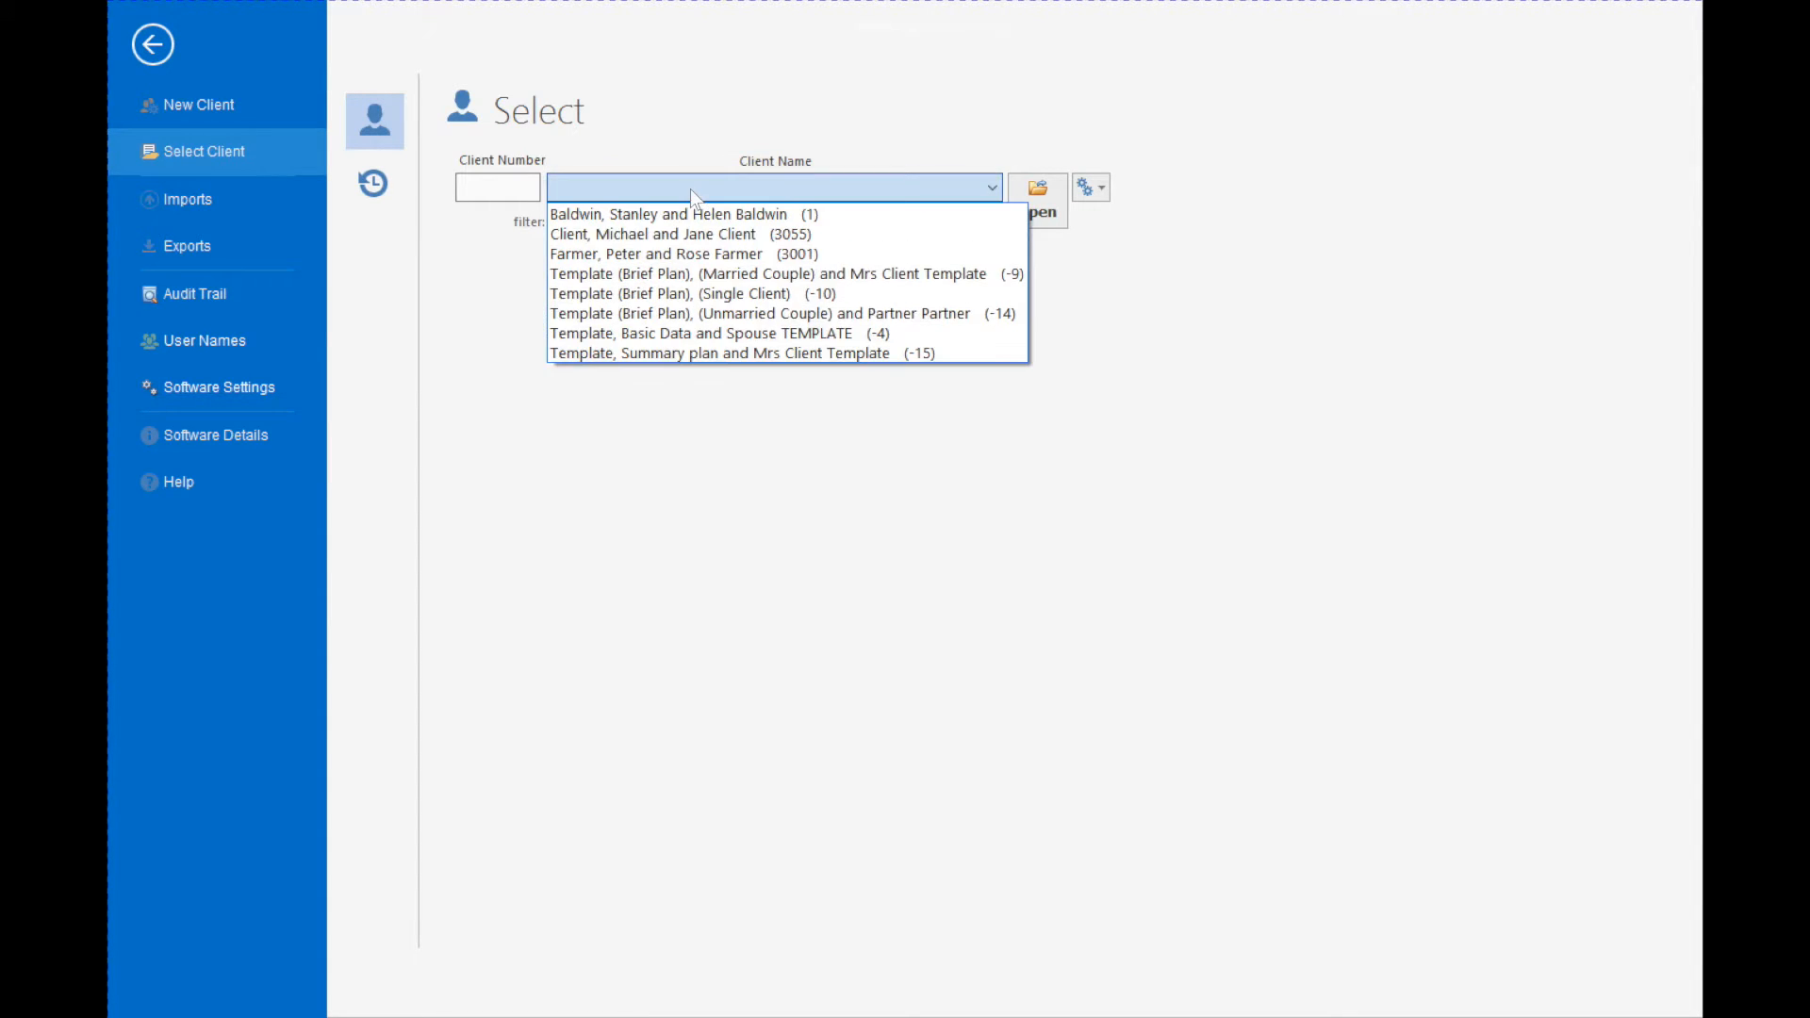
click(662, 234)
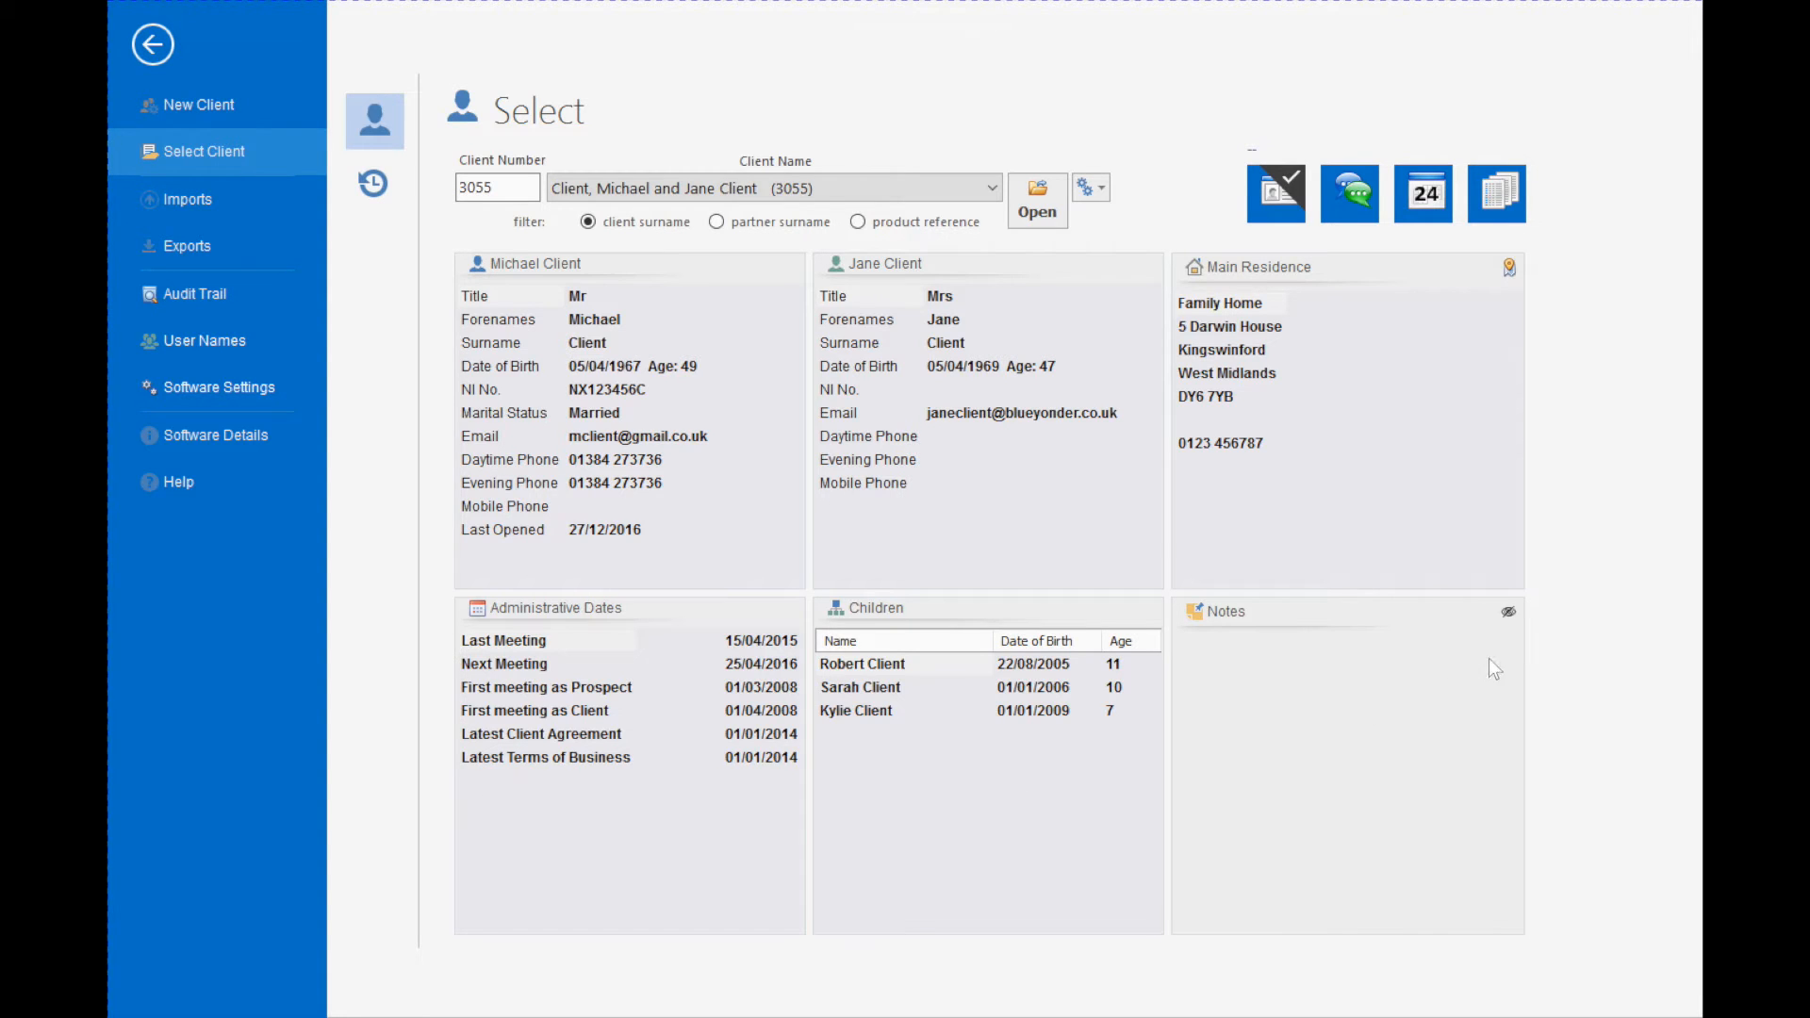
click(1508, 612)
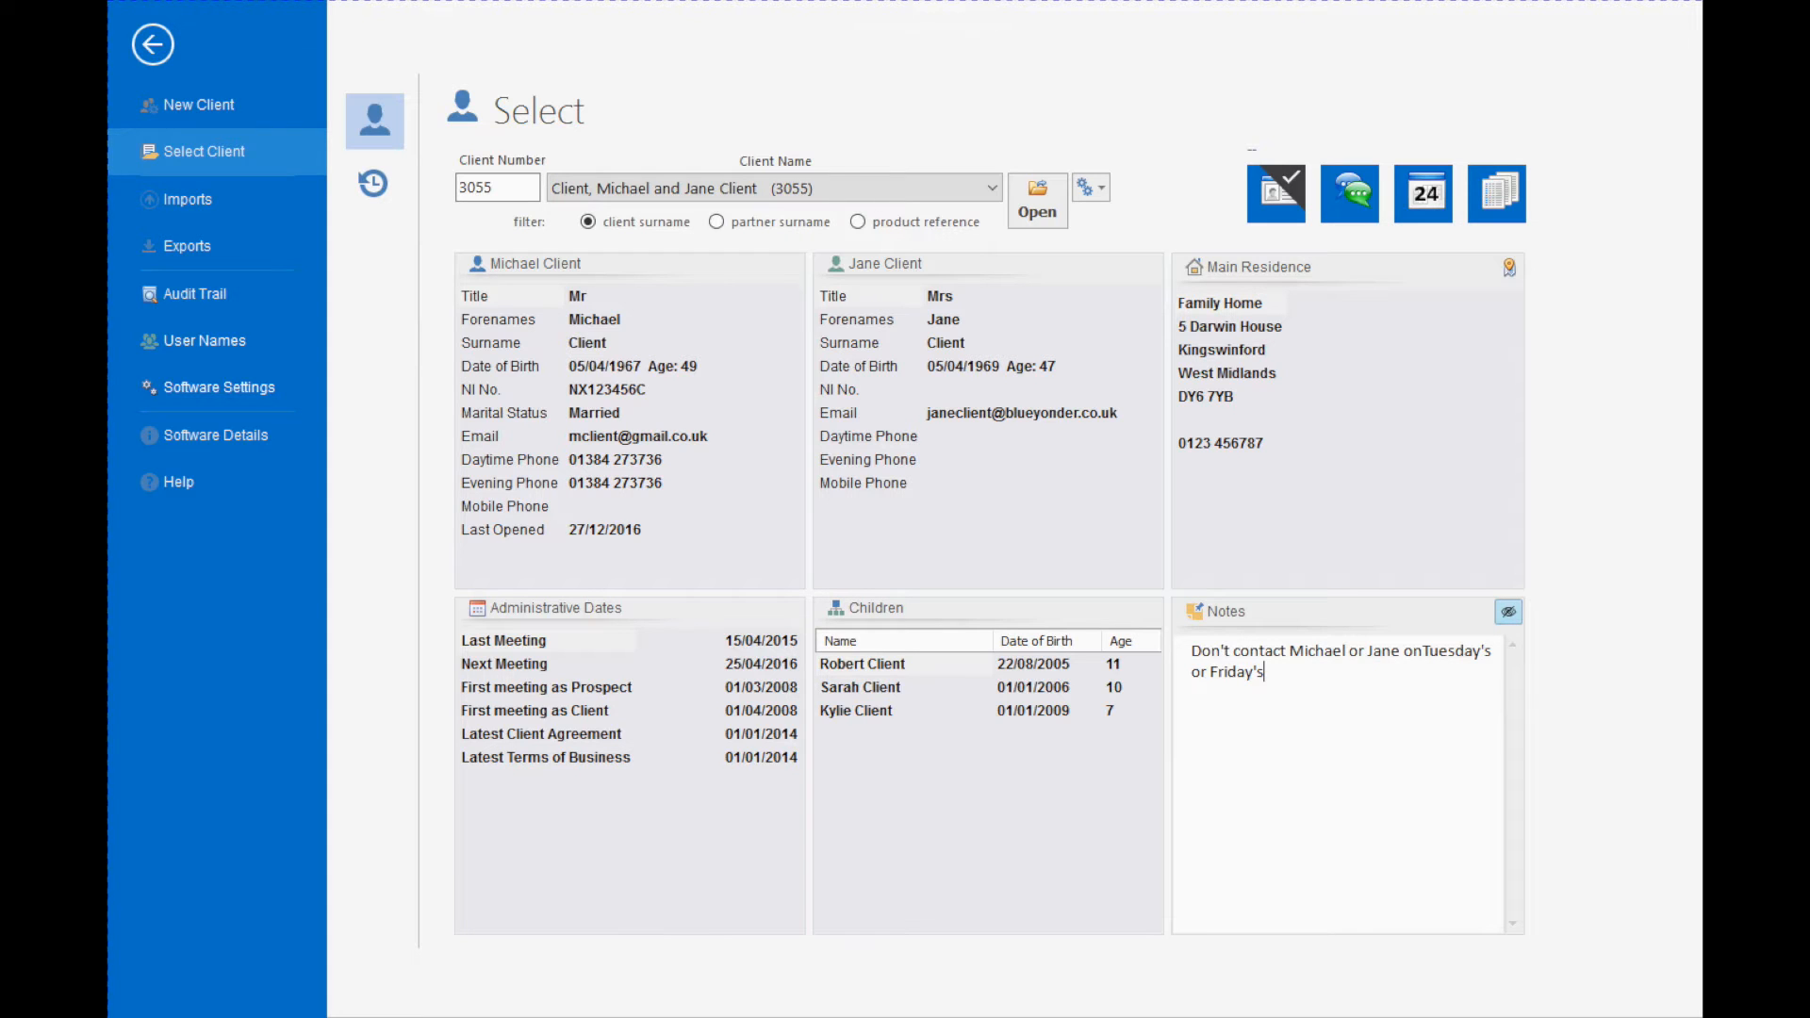
click(1032, 217)
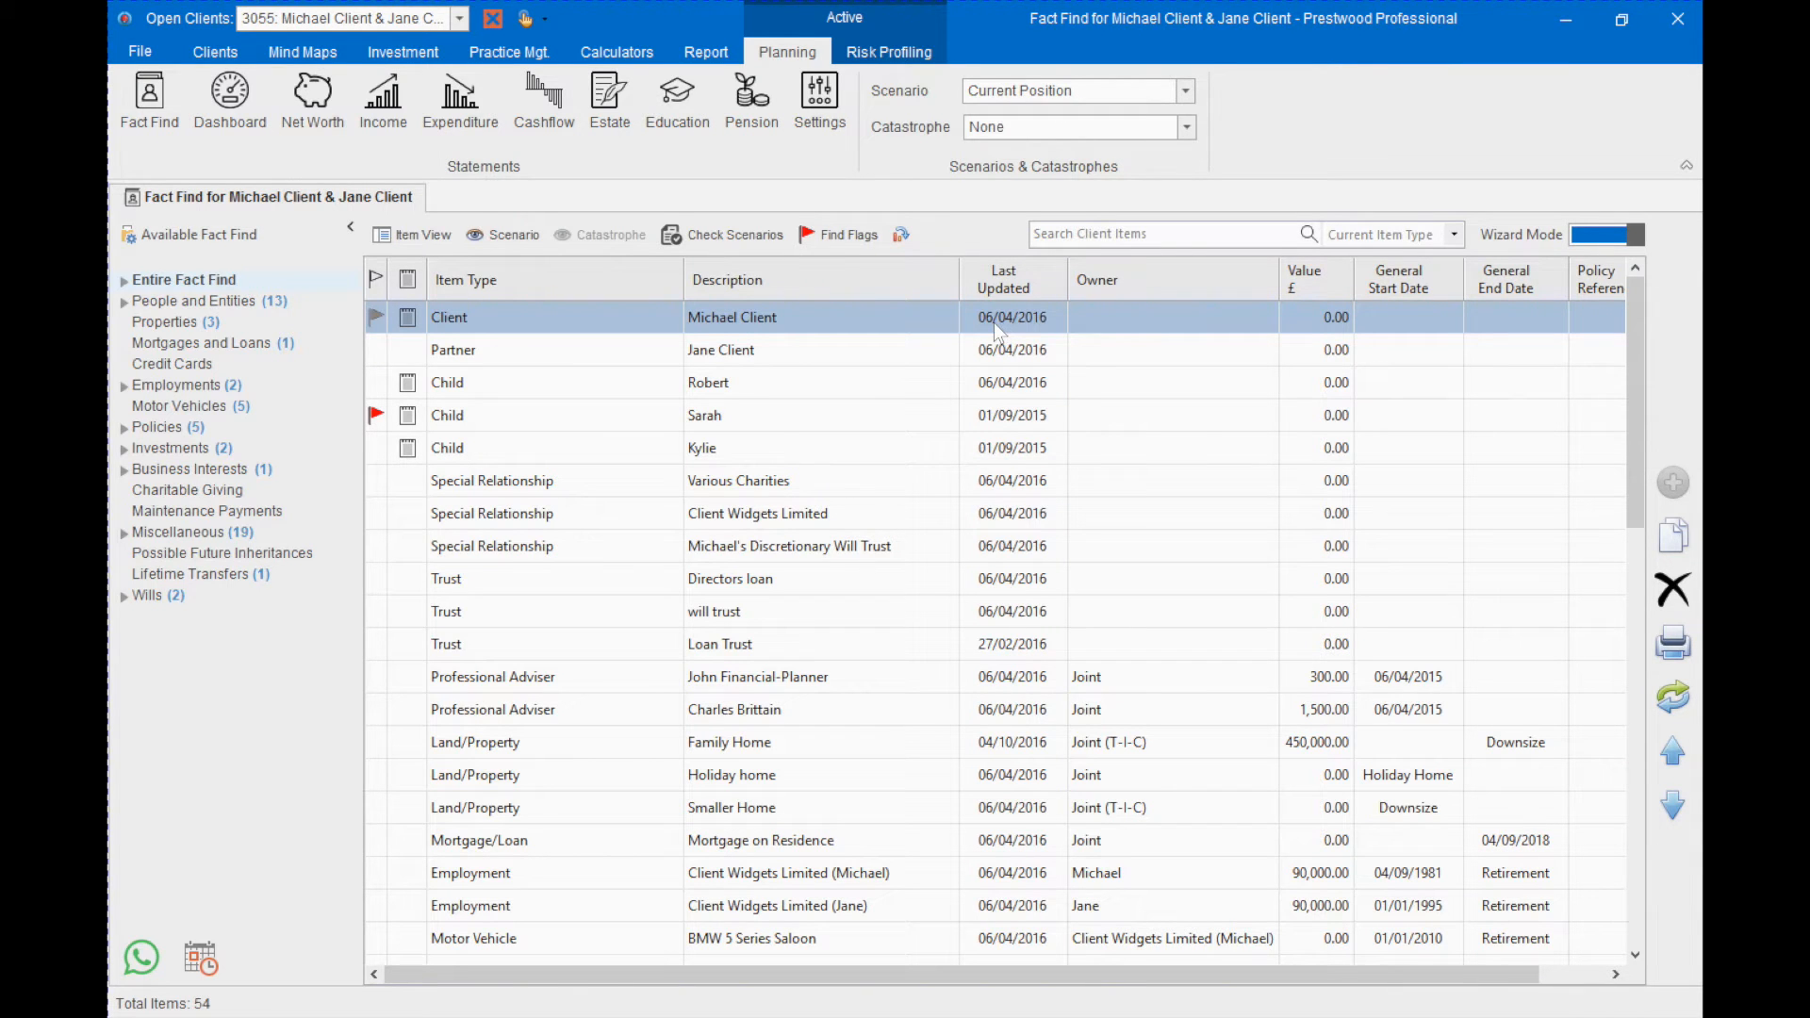
- Open the client's basic details under People and Entities, enter the client's mobile phone number and save
click(174, 288)
click(219, 300)
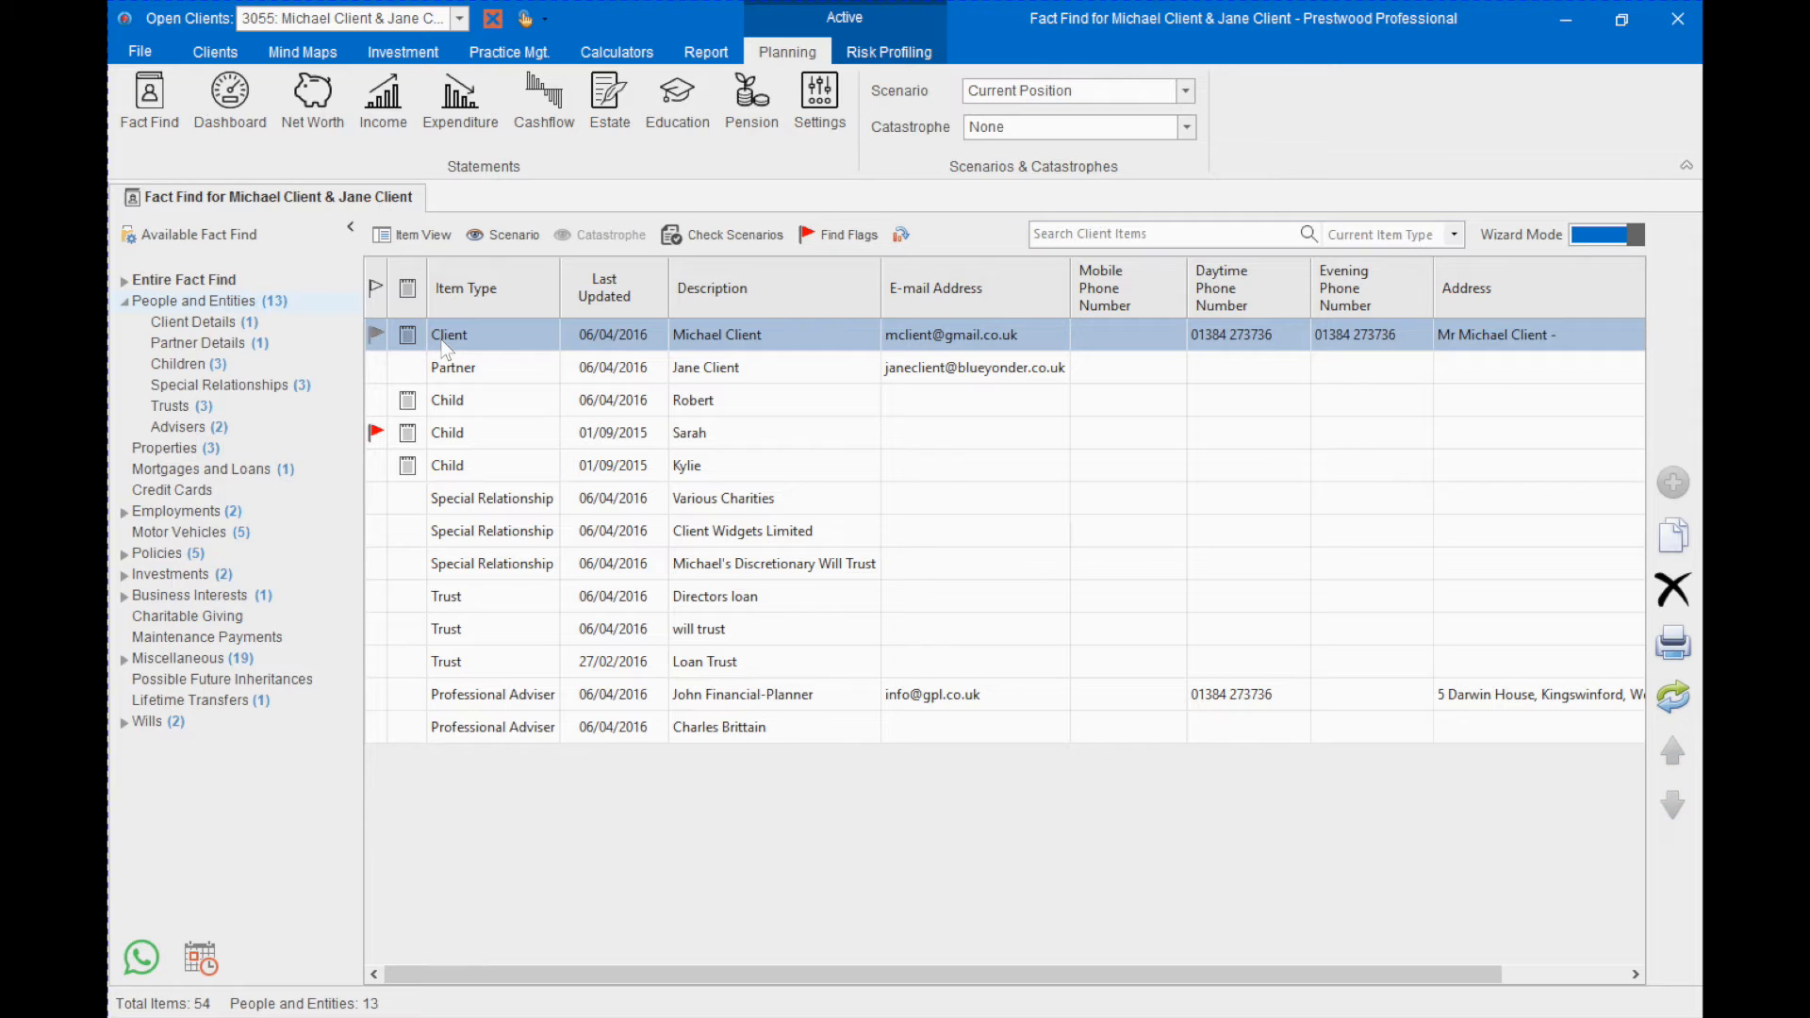
double_click(446, 341)
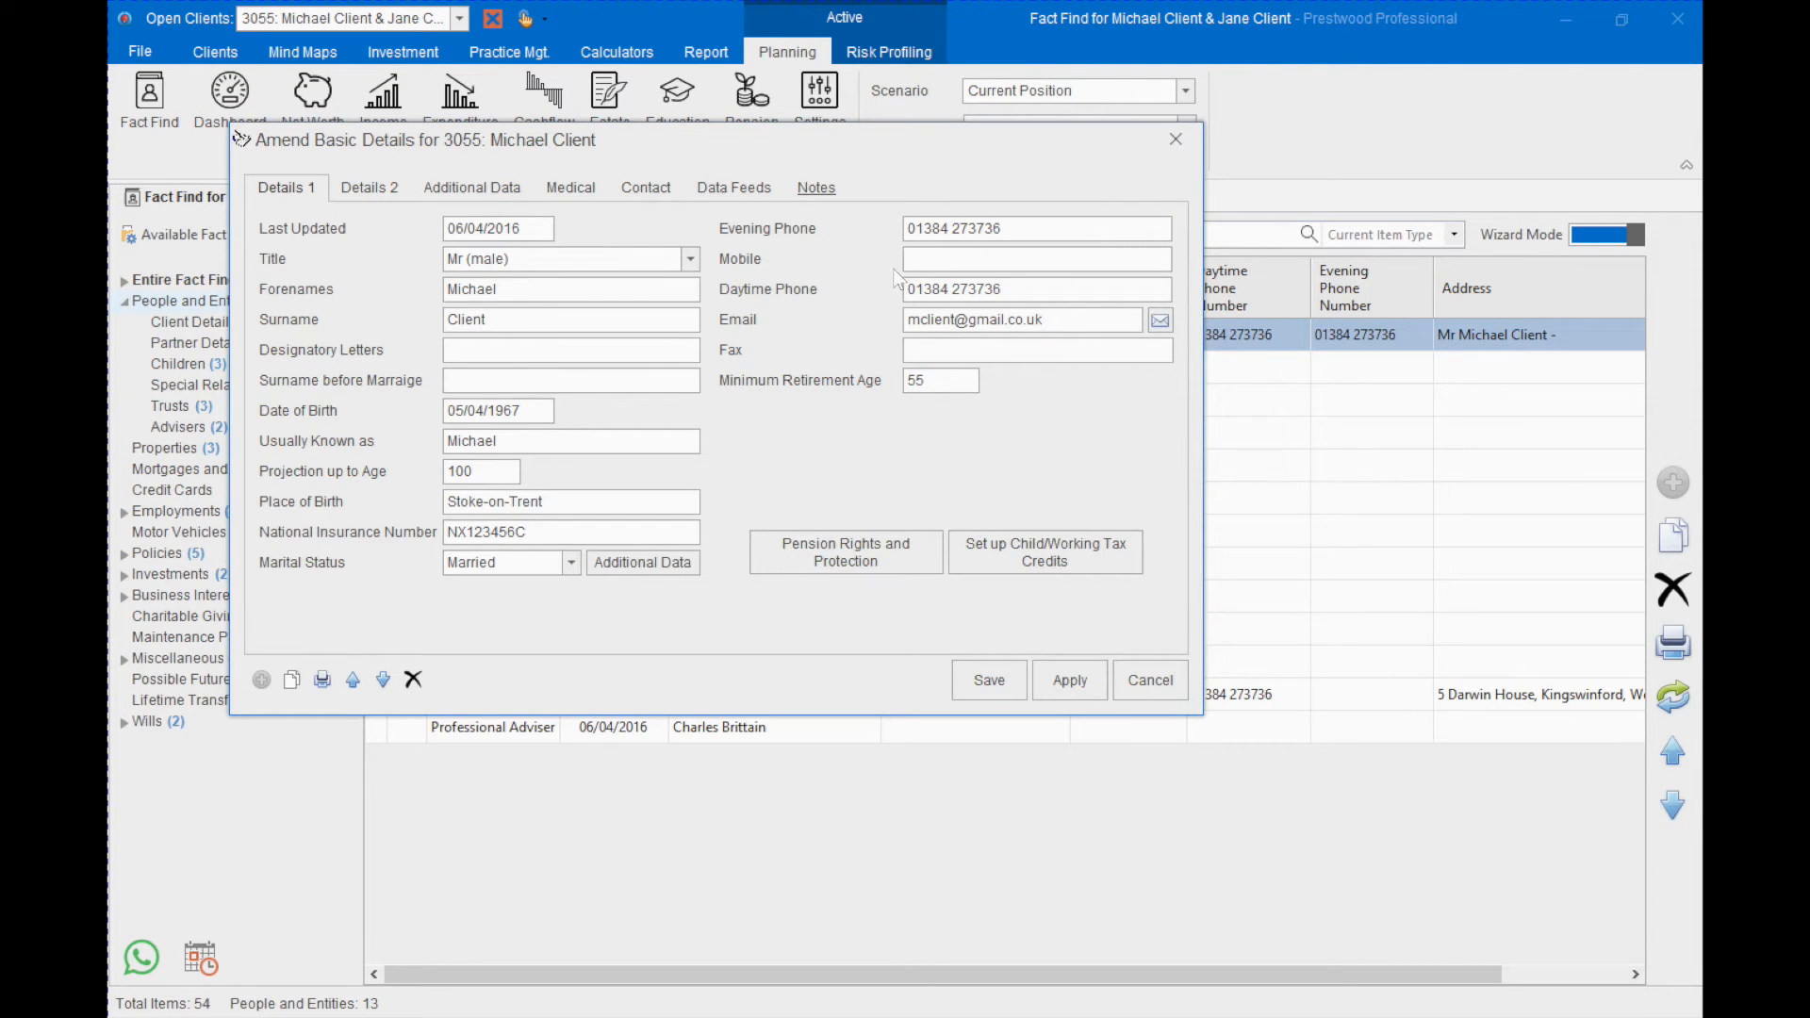
click(946, 262)
click(975, 679)
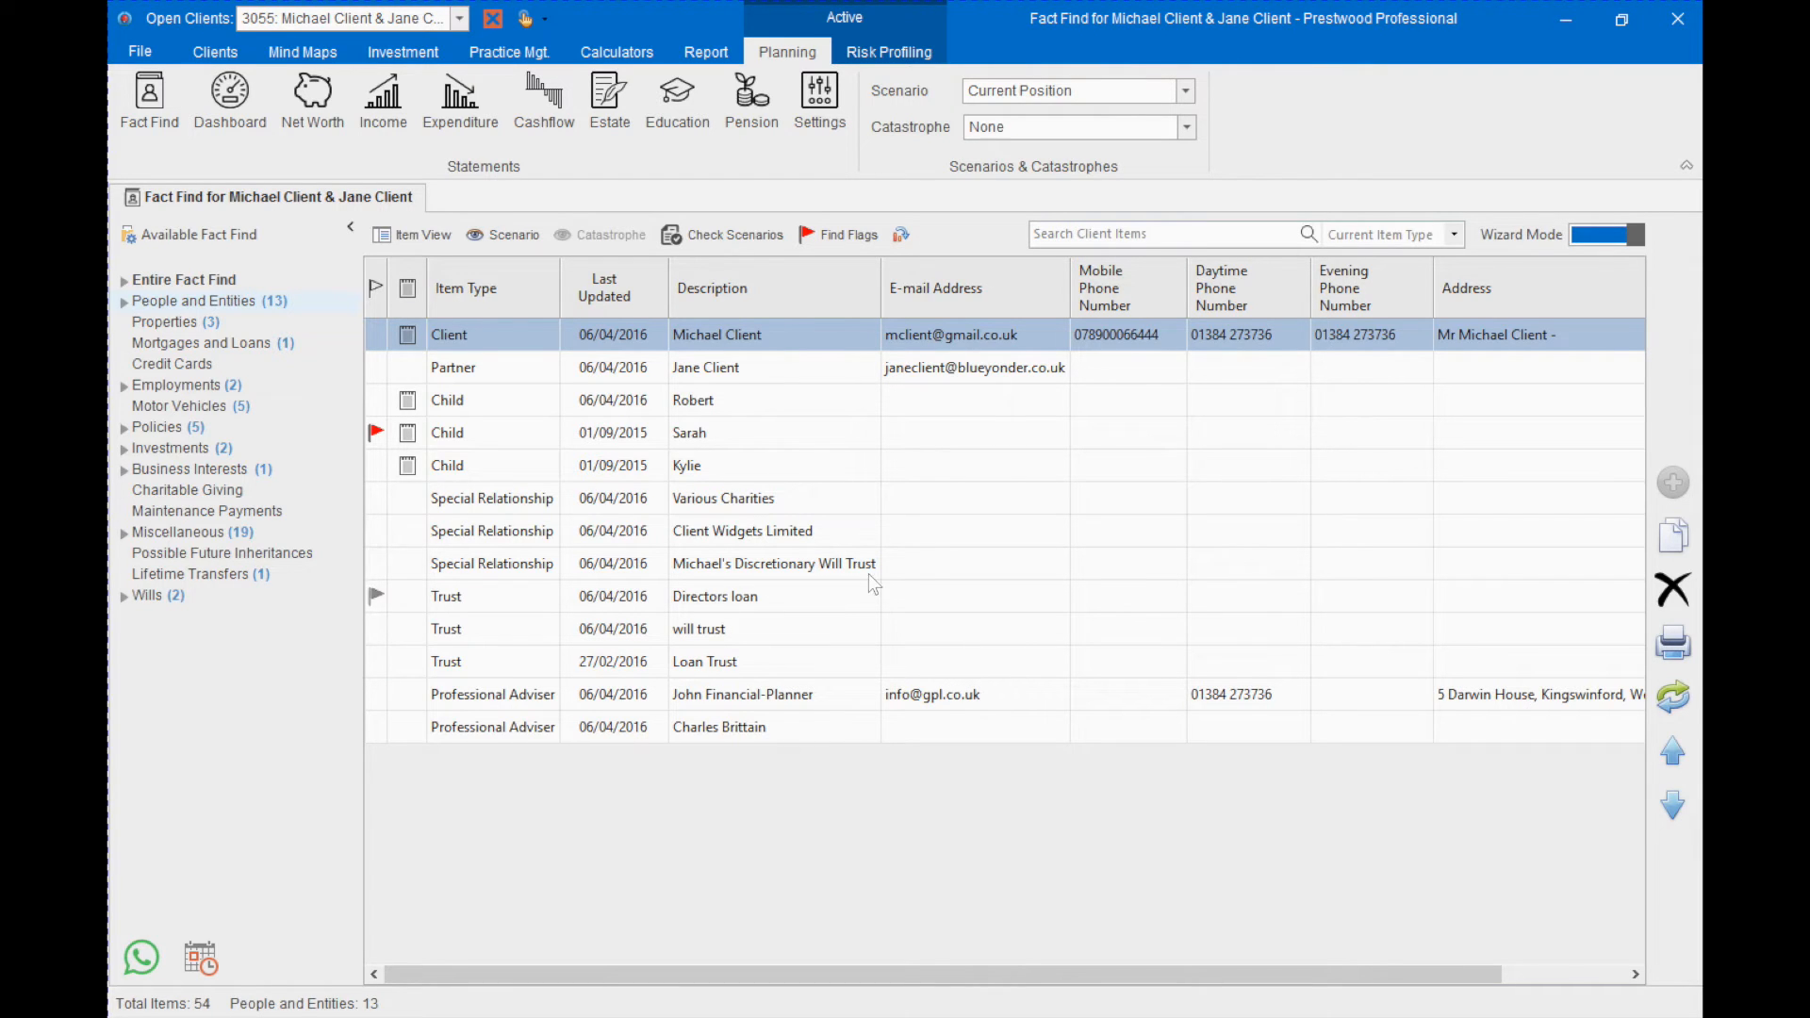
- Mark the Client item as checked and flag the last Child item as Attention Required
click(384, 338)
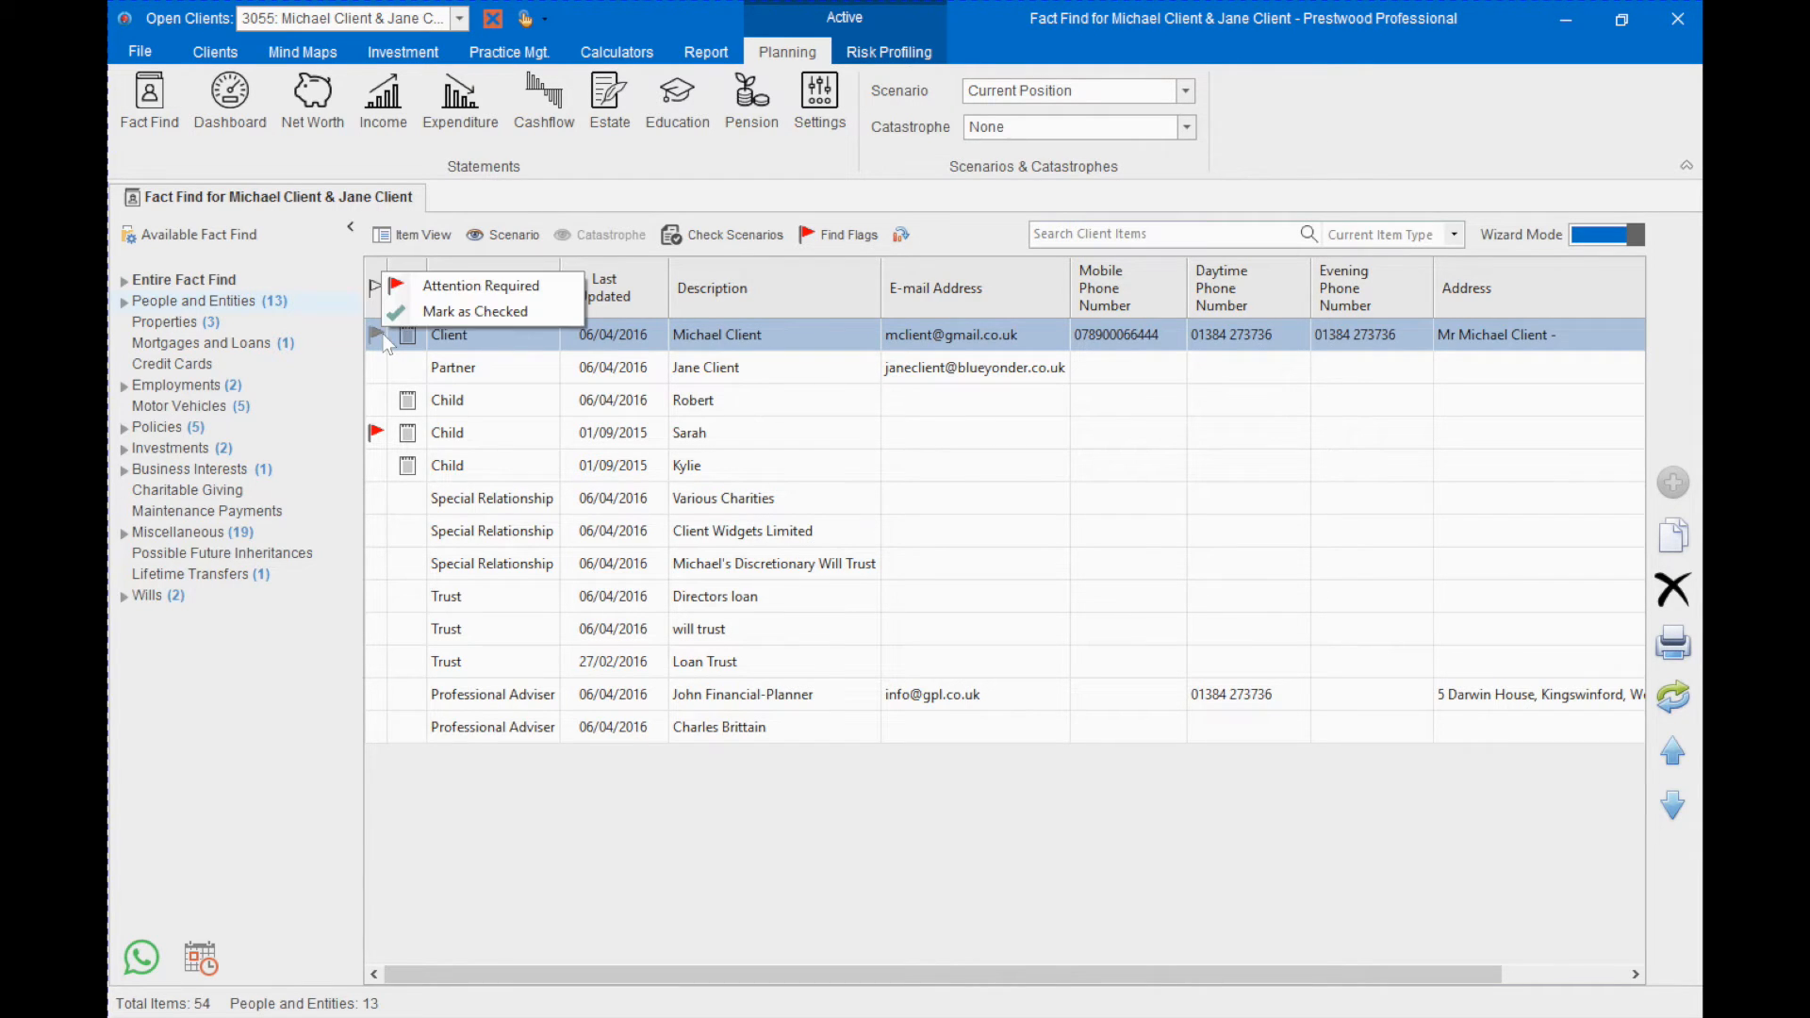
click(444, 319)
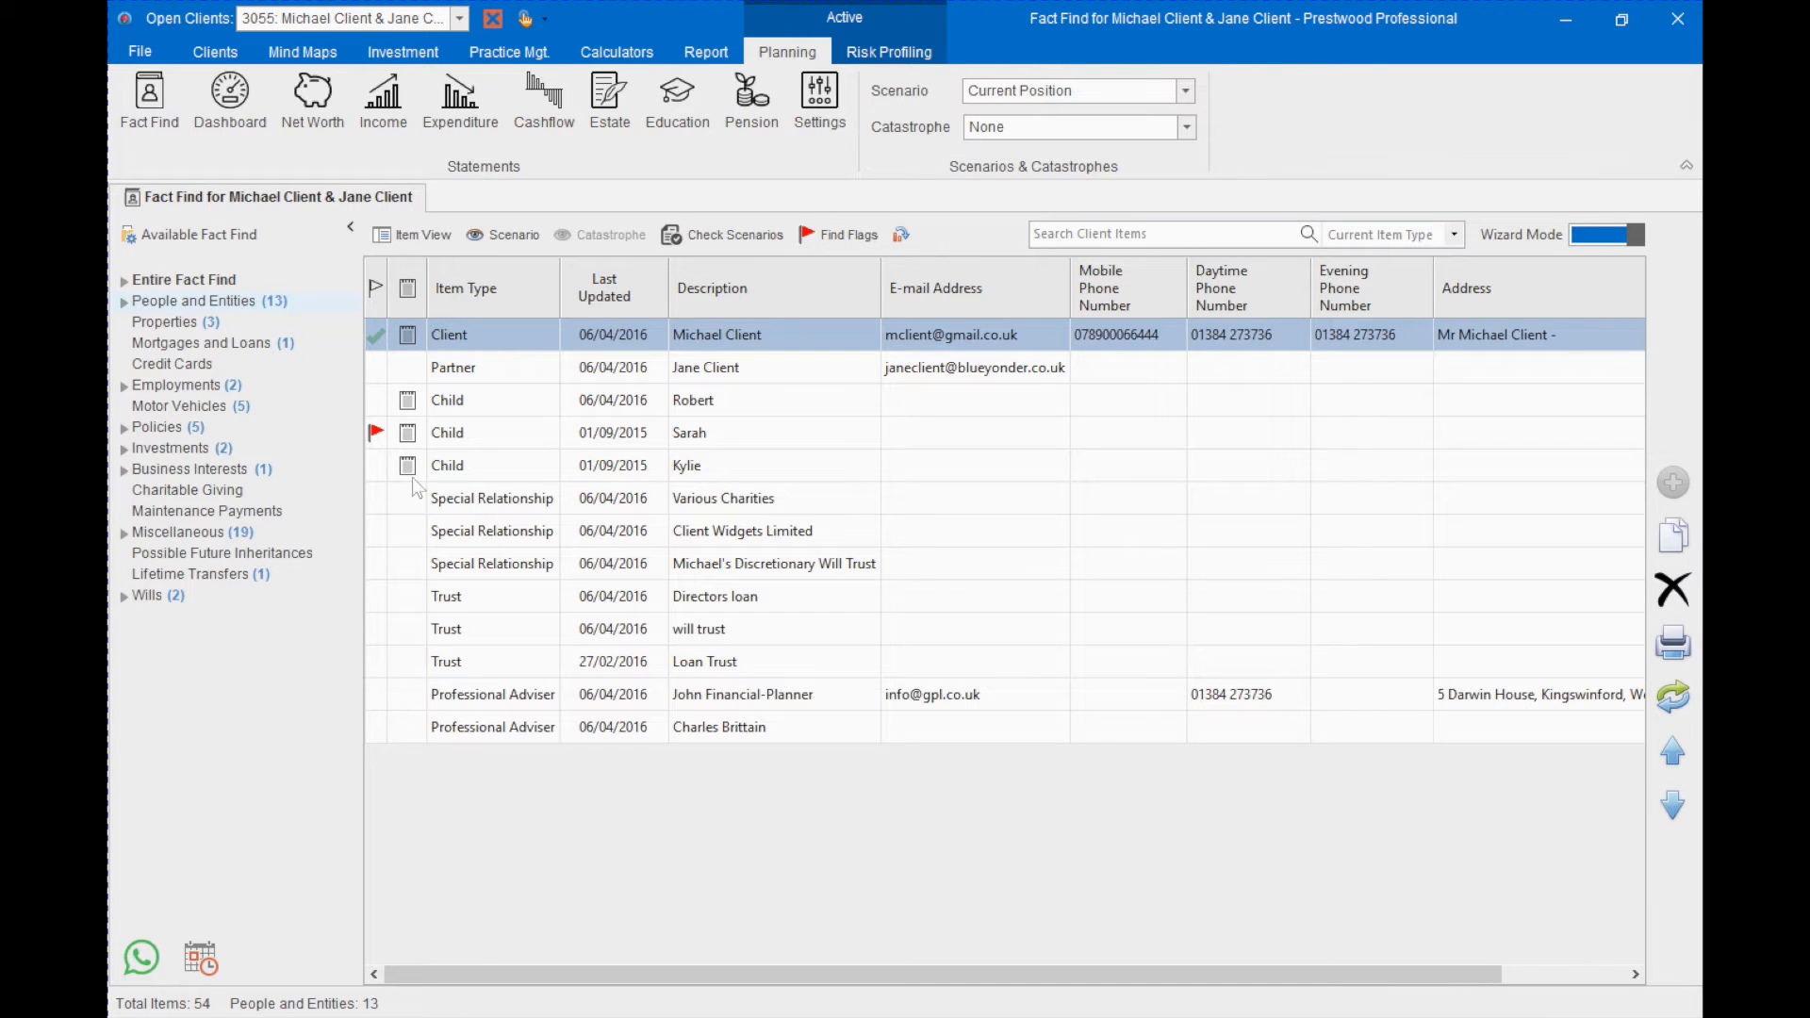
click(376, 467)
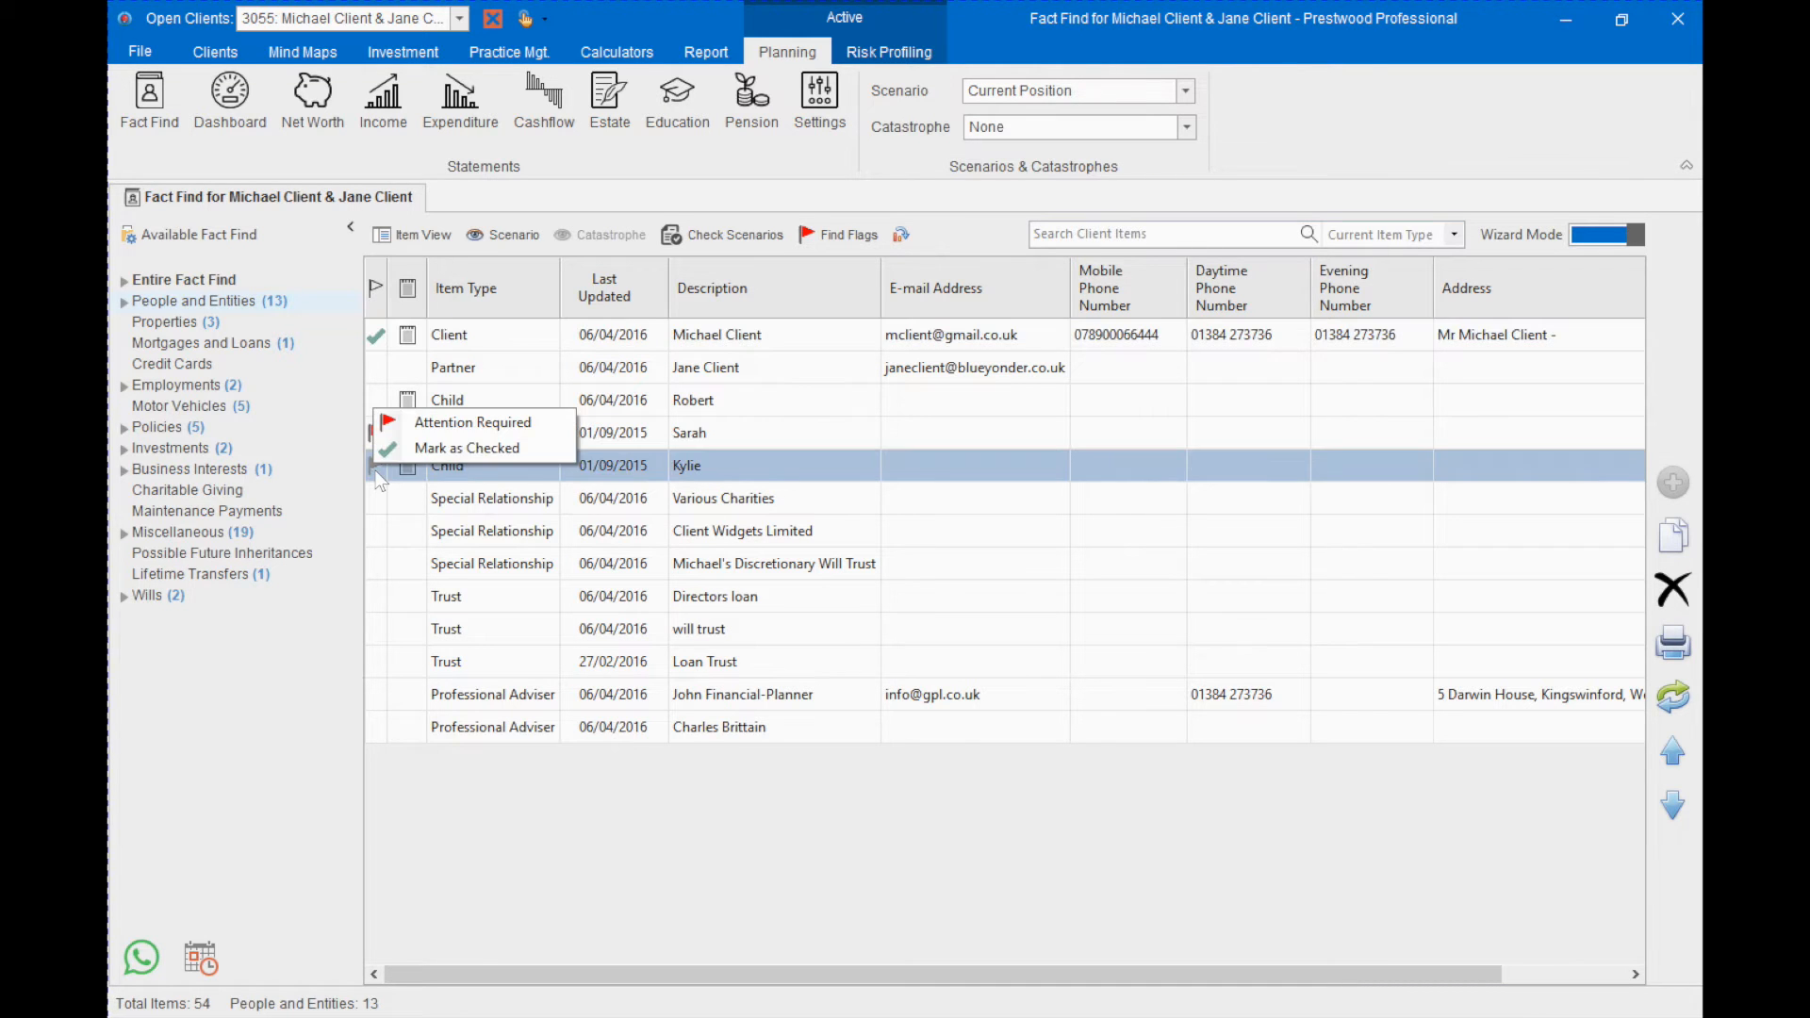
click(440, 429)
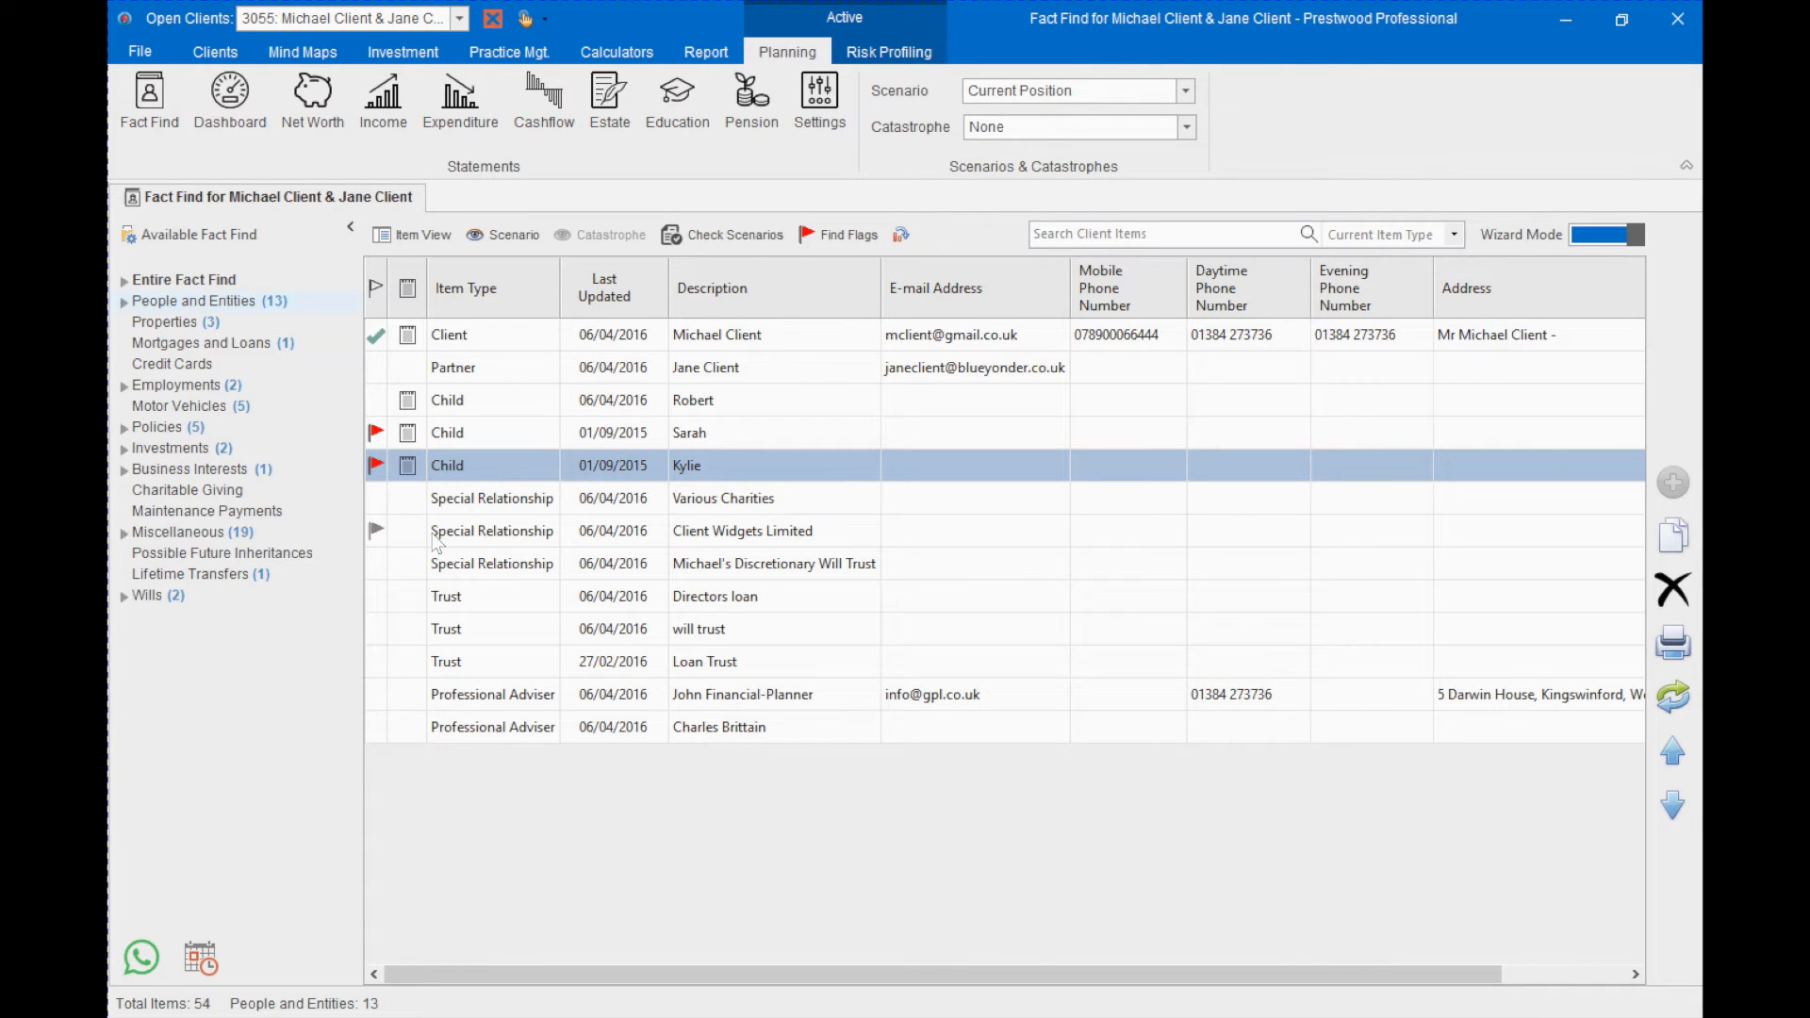
- List all items flagged Attention Required and return to the entire fact find
click(842, 242)
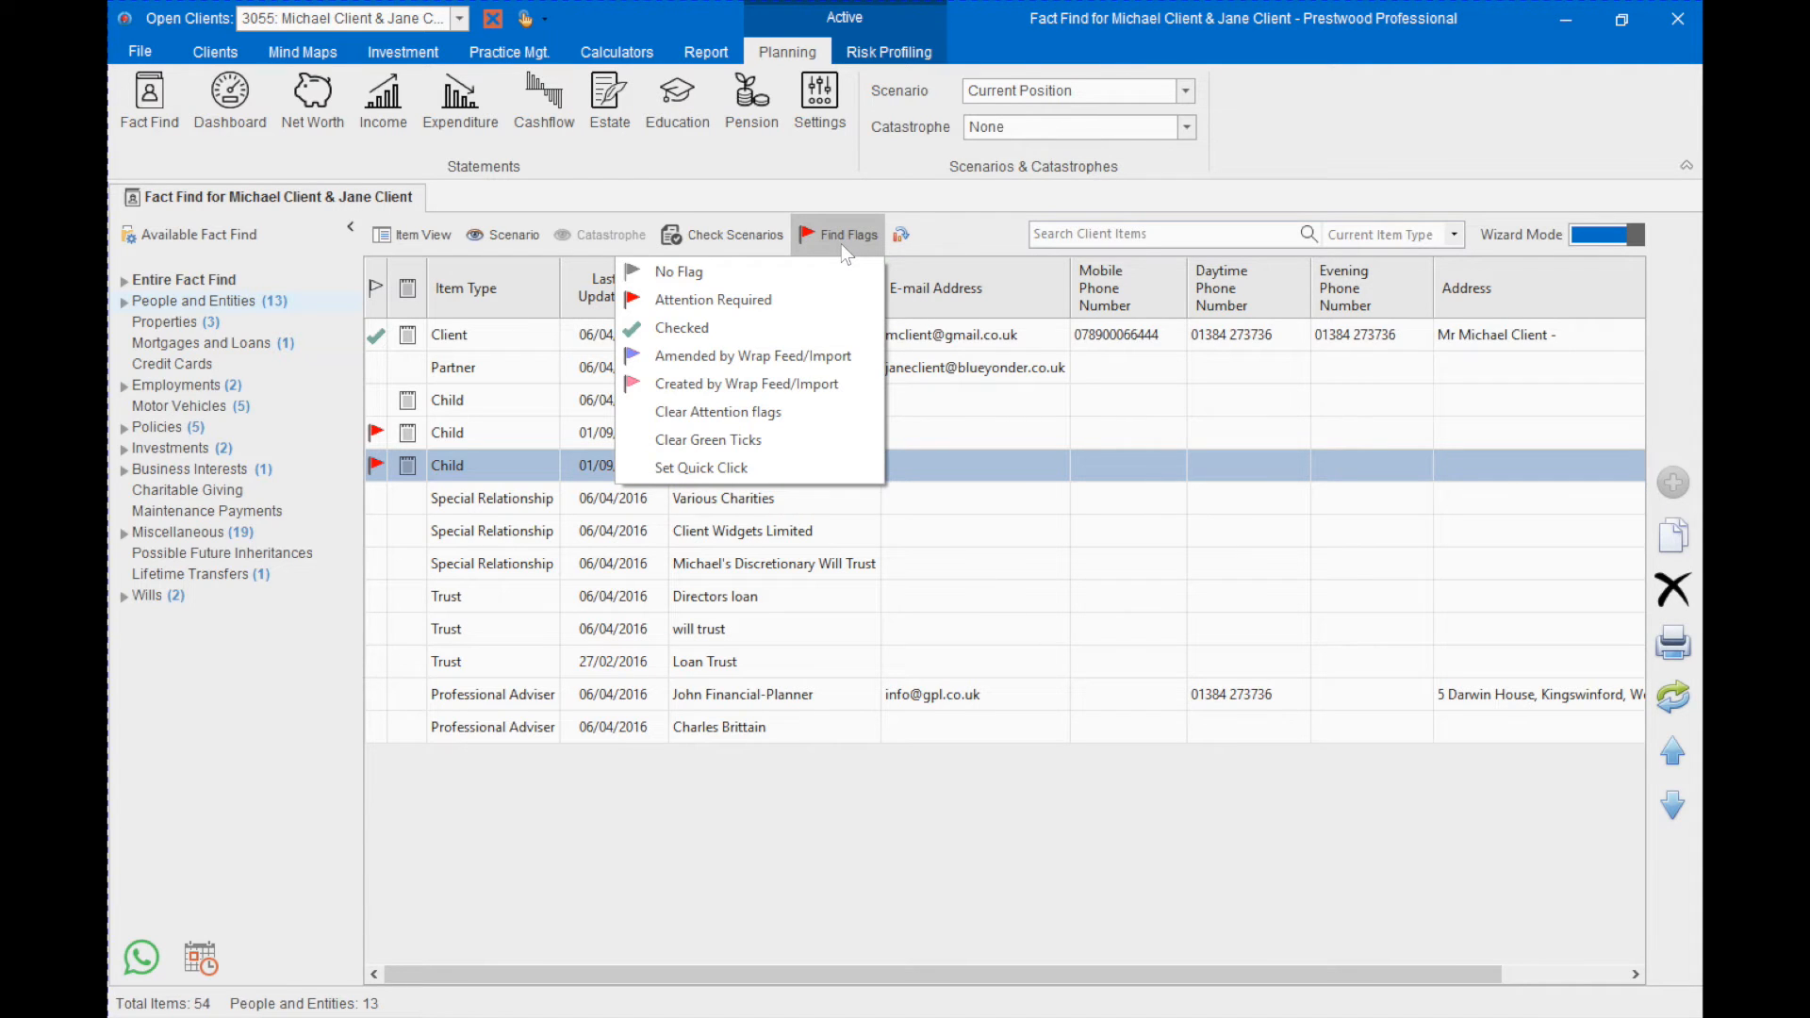
click(822, 294)
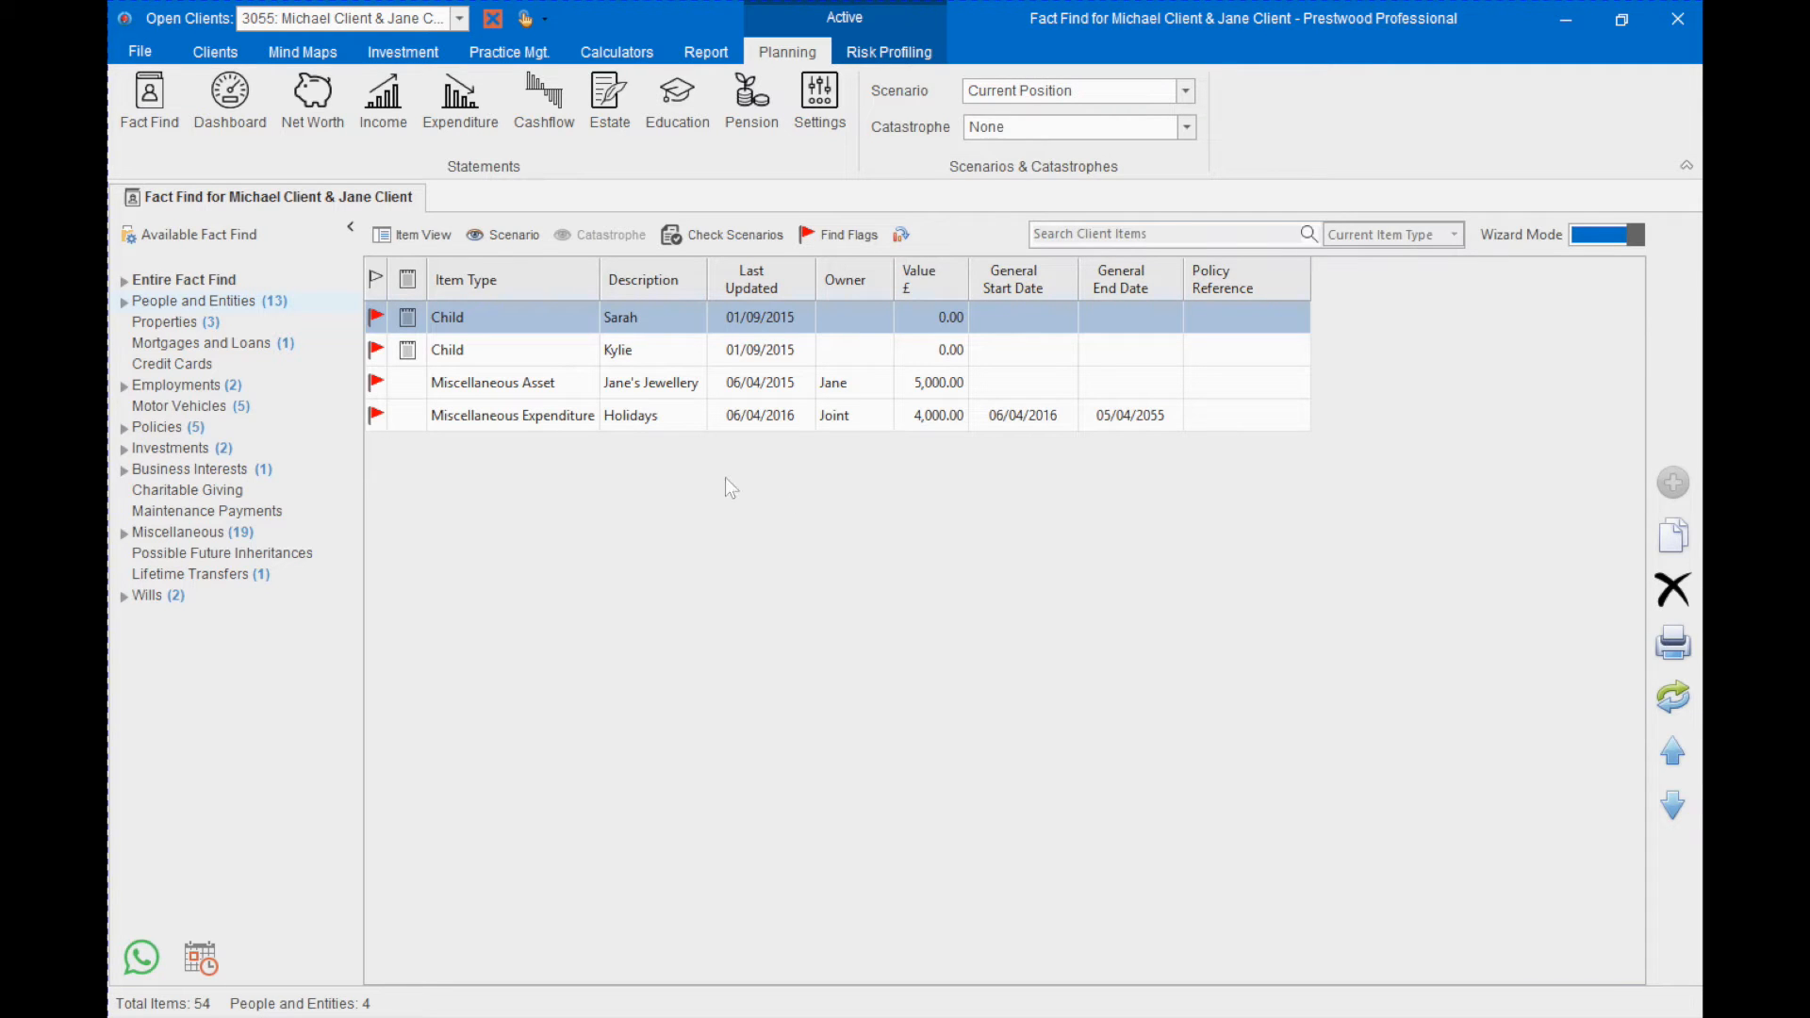
double_click(215, 281)
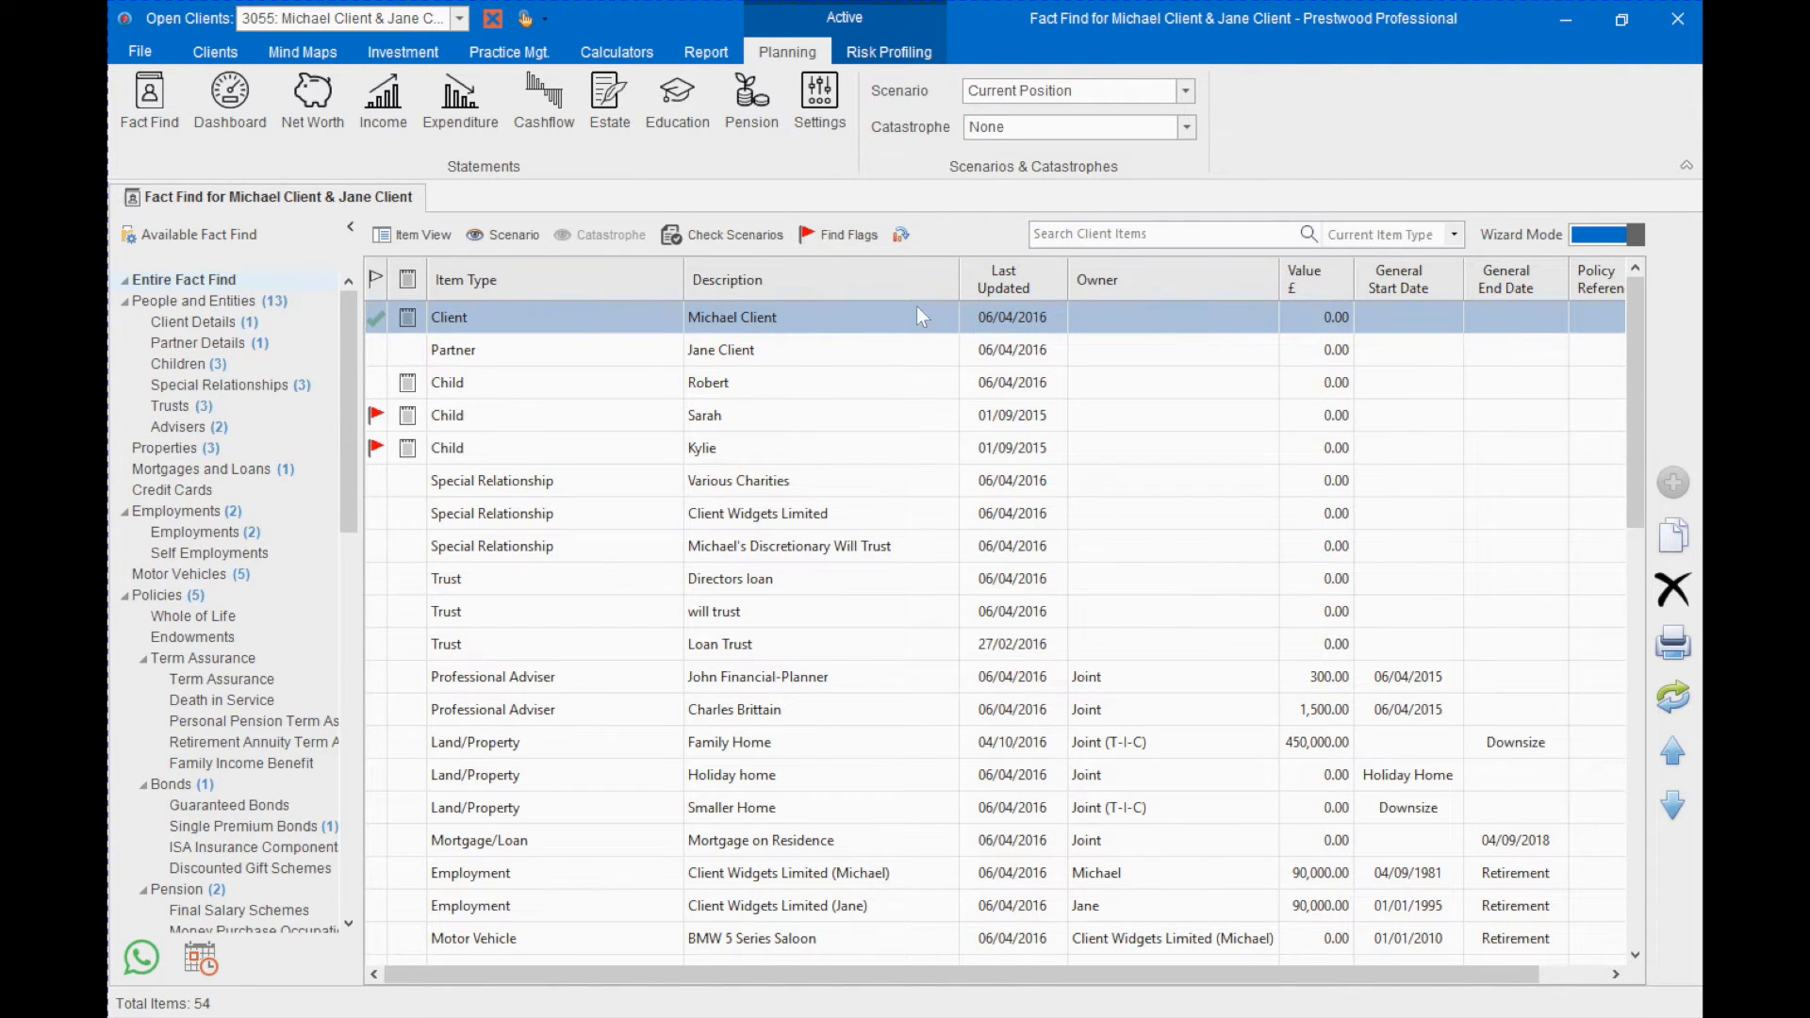
- Search the client items for "Child" and flag the first Child item as Attention Required
click(1075, 234)
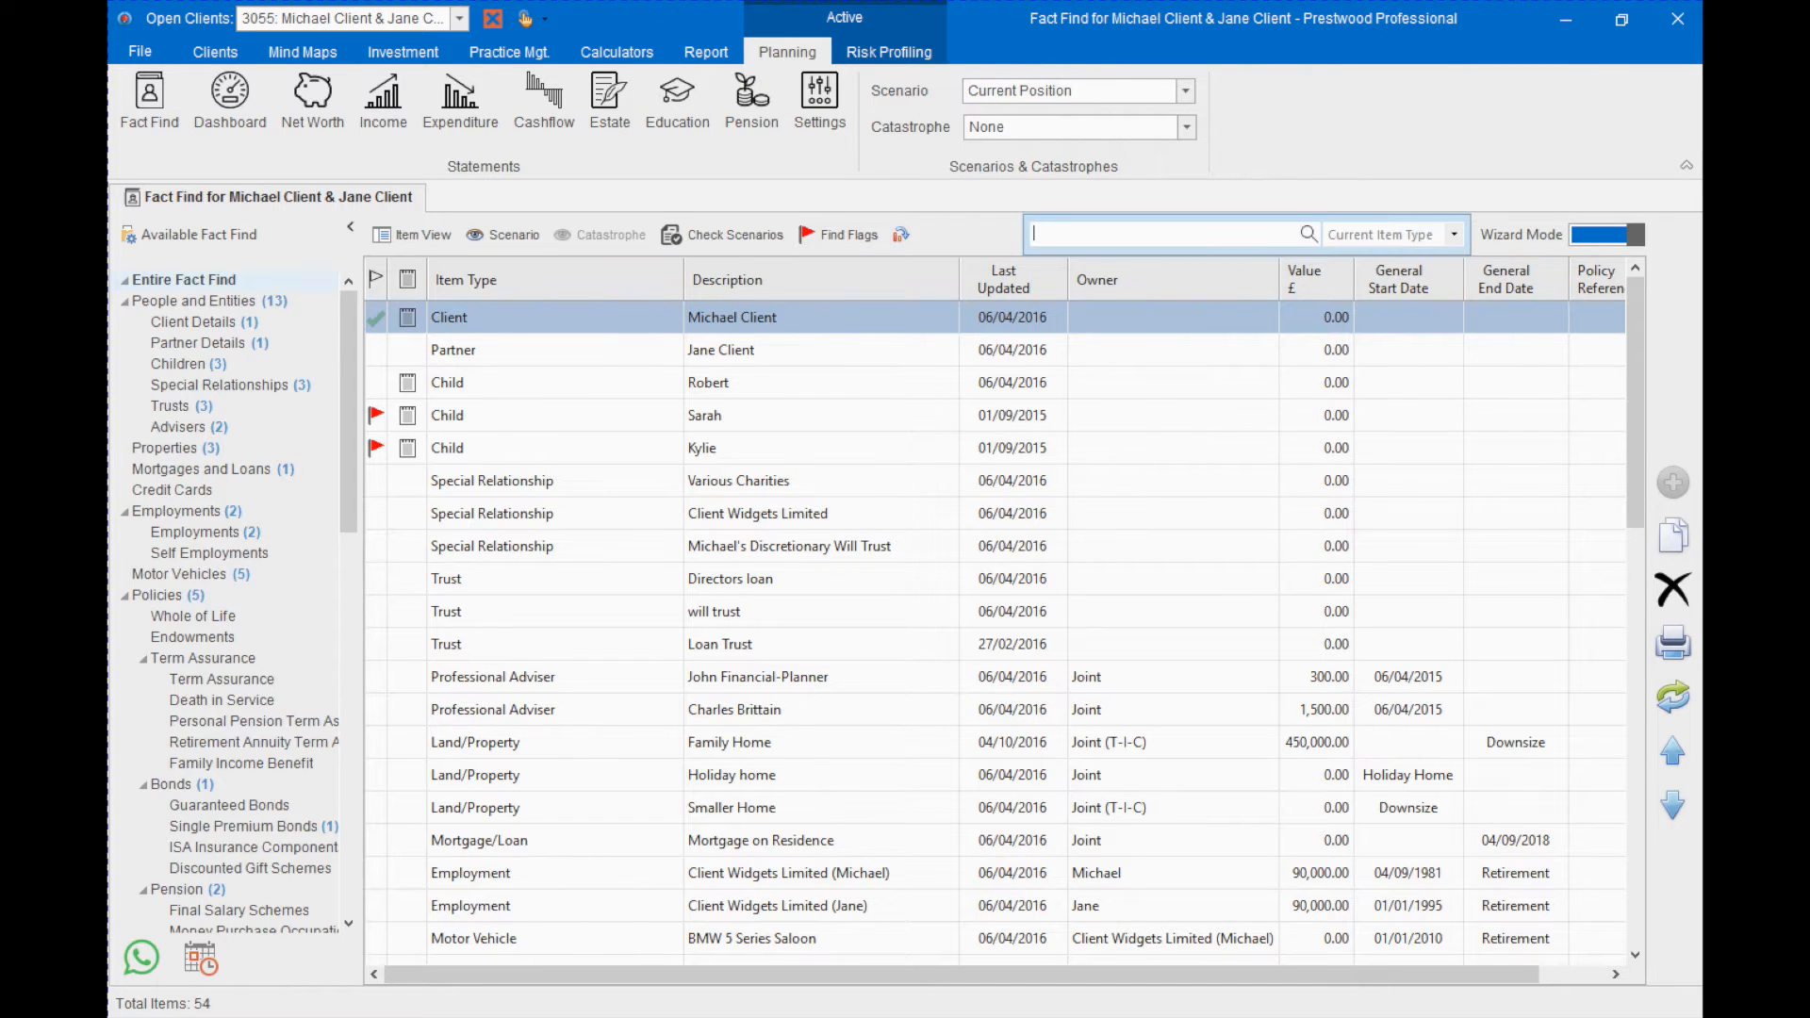
text(Child)
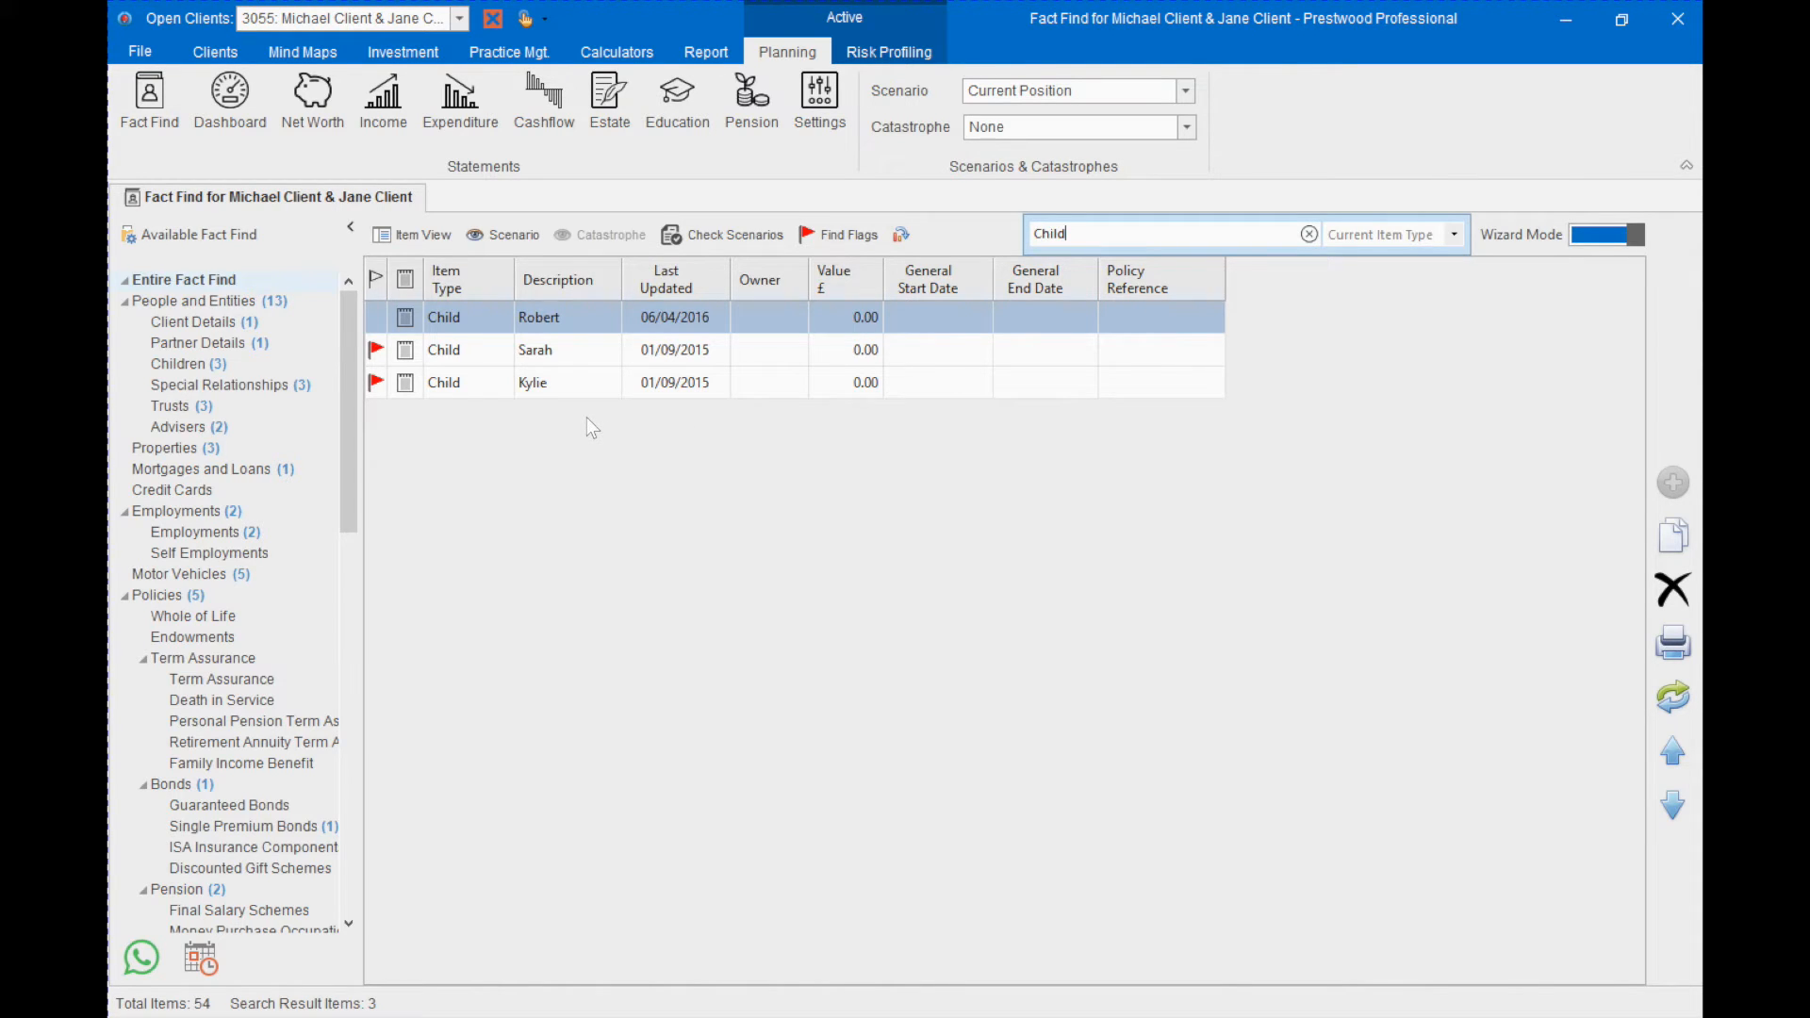
click(375, 317)
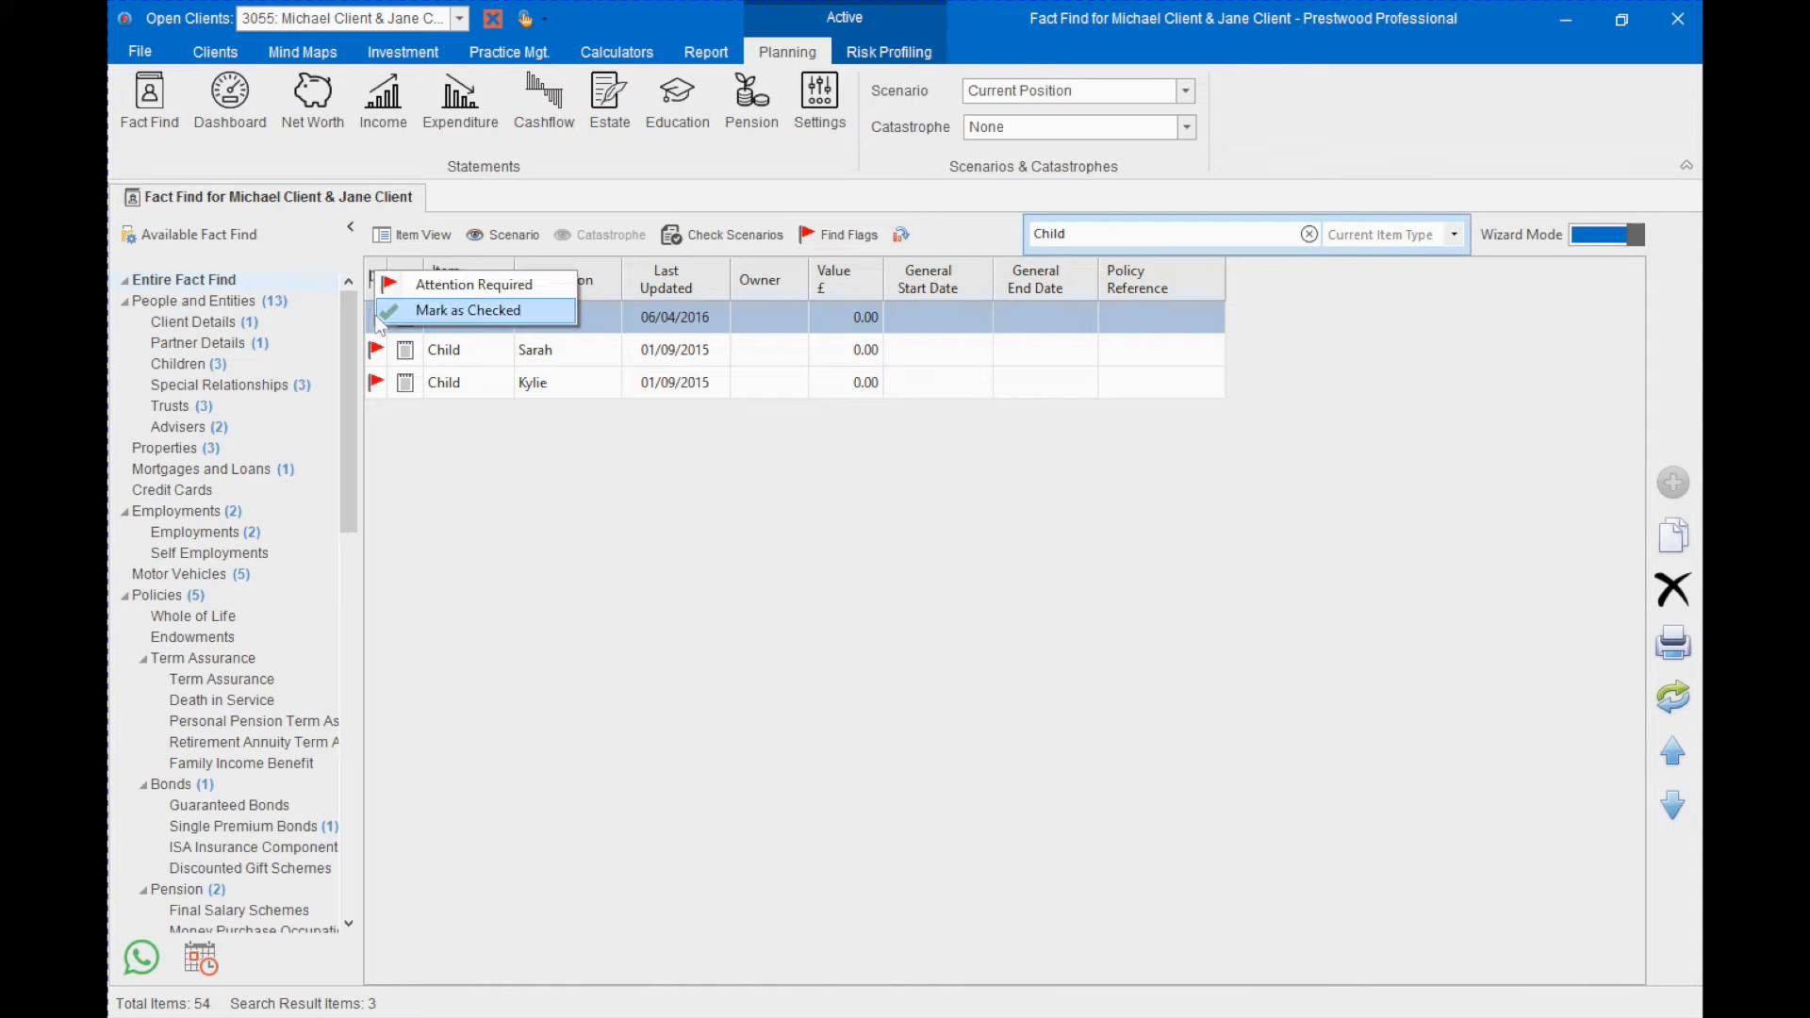
click(424, 287)
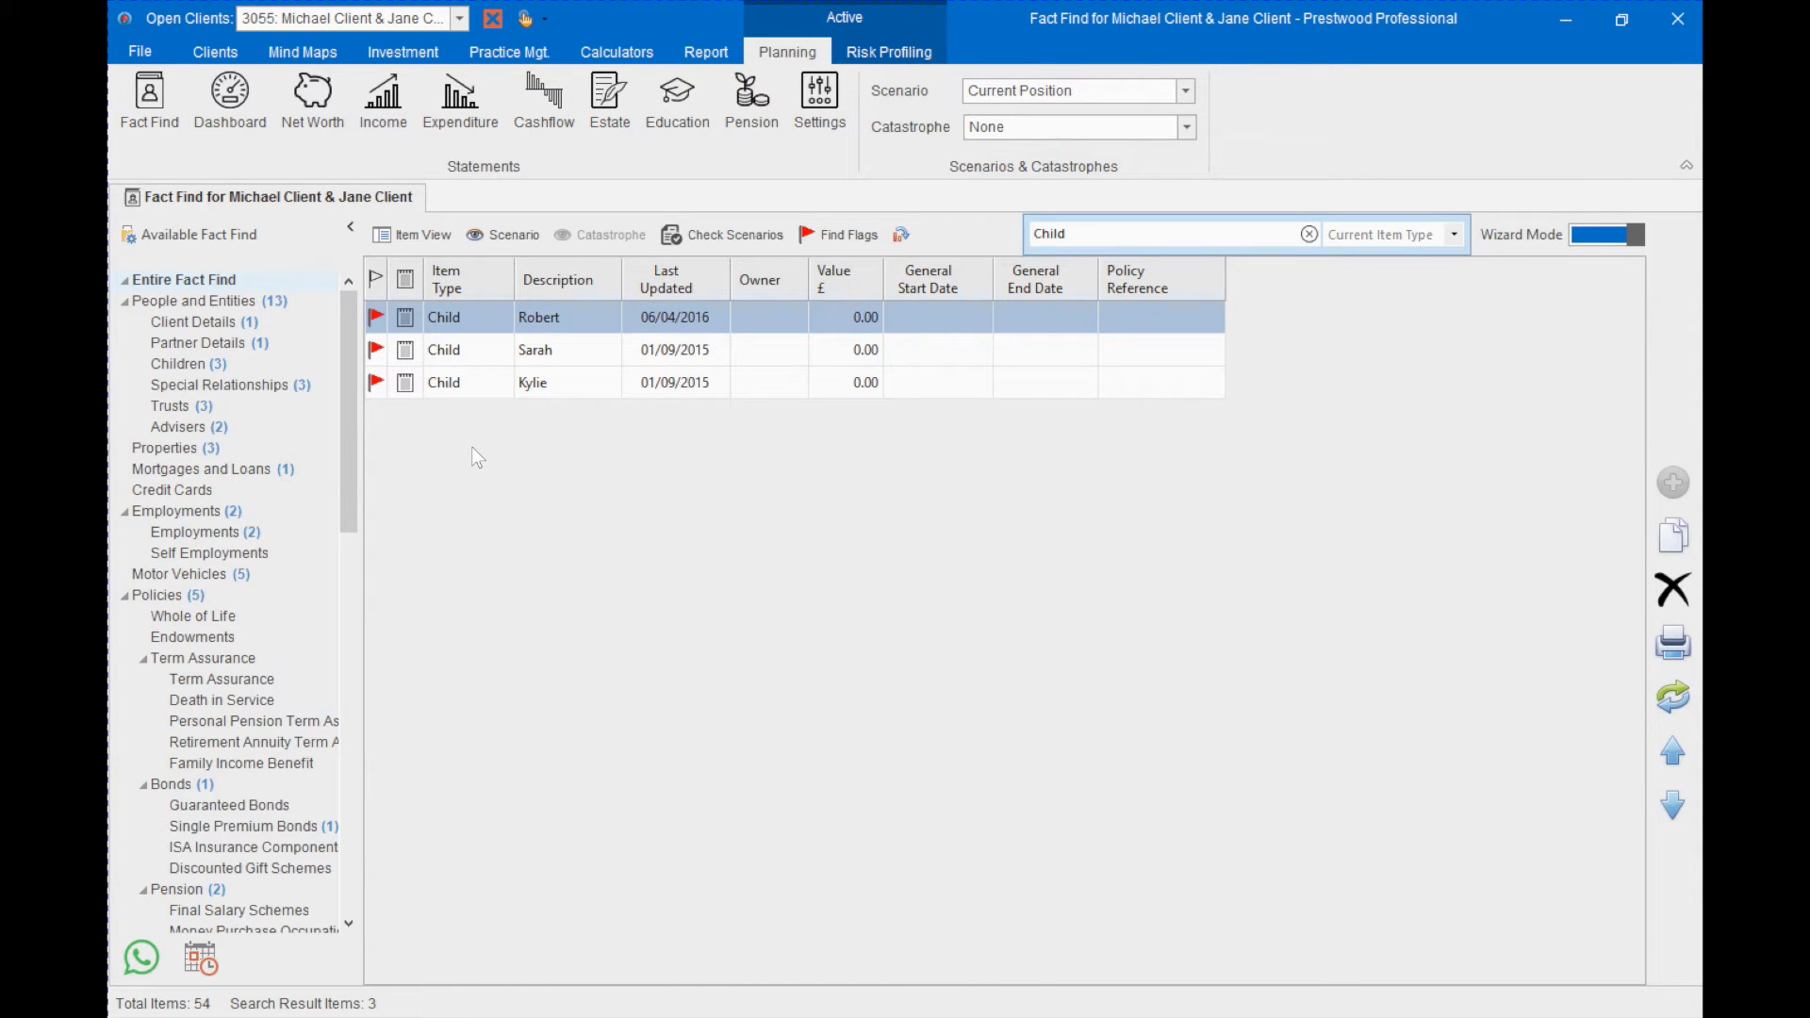
- Return to the entire fact find and sort the items by description, by owner and finally by item type
click(220, 281)
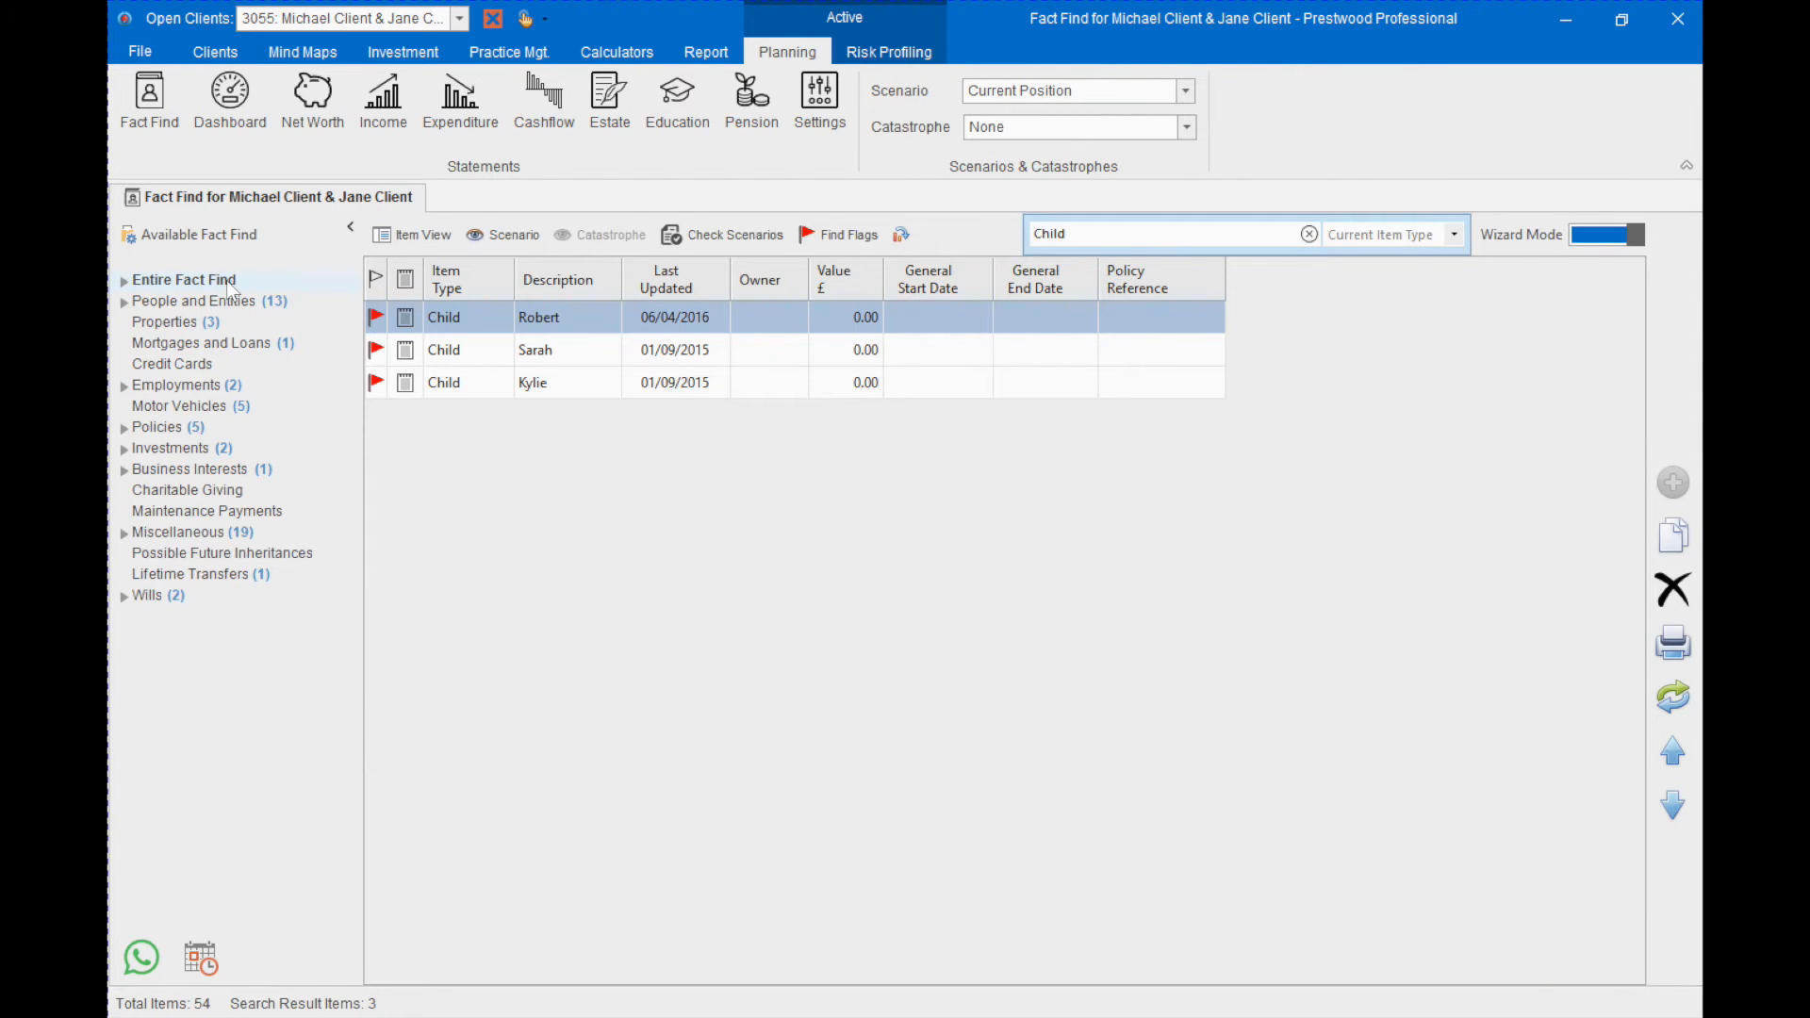
click(226, 280)
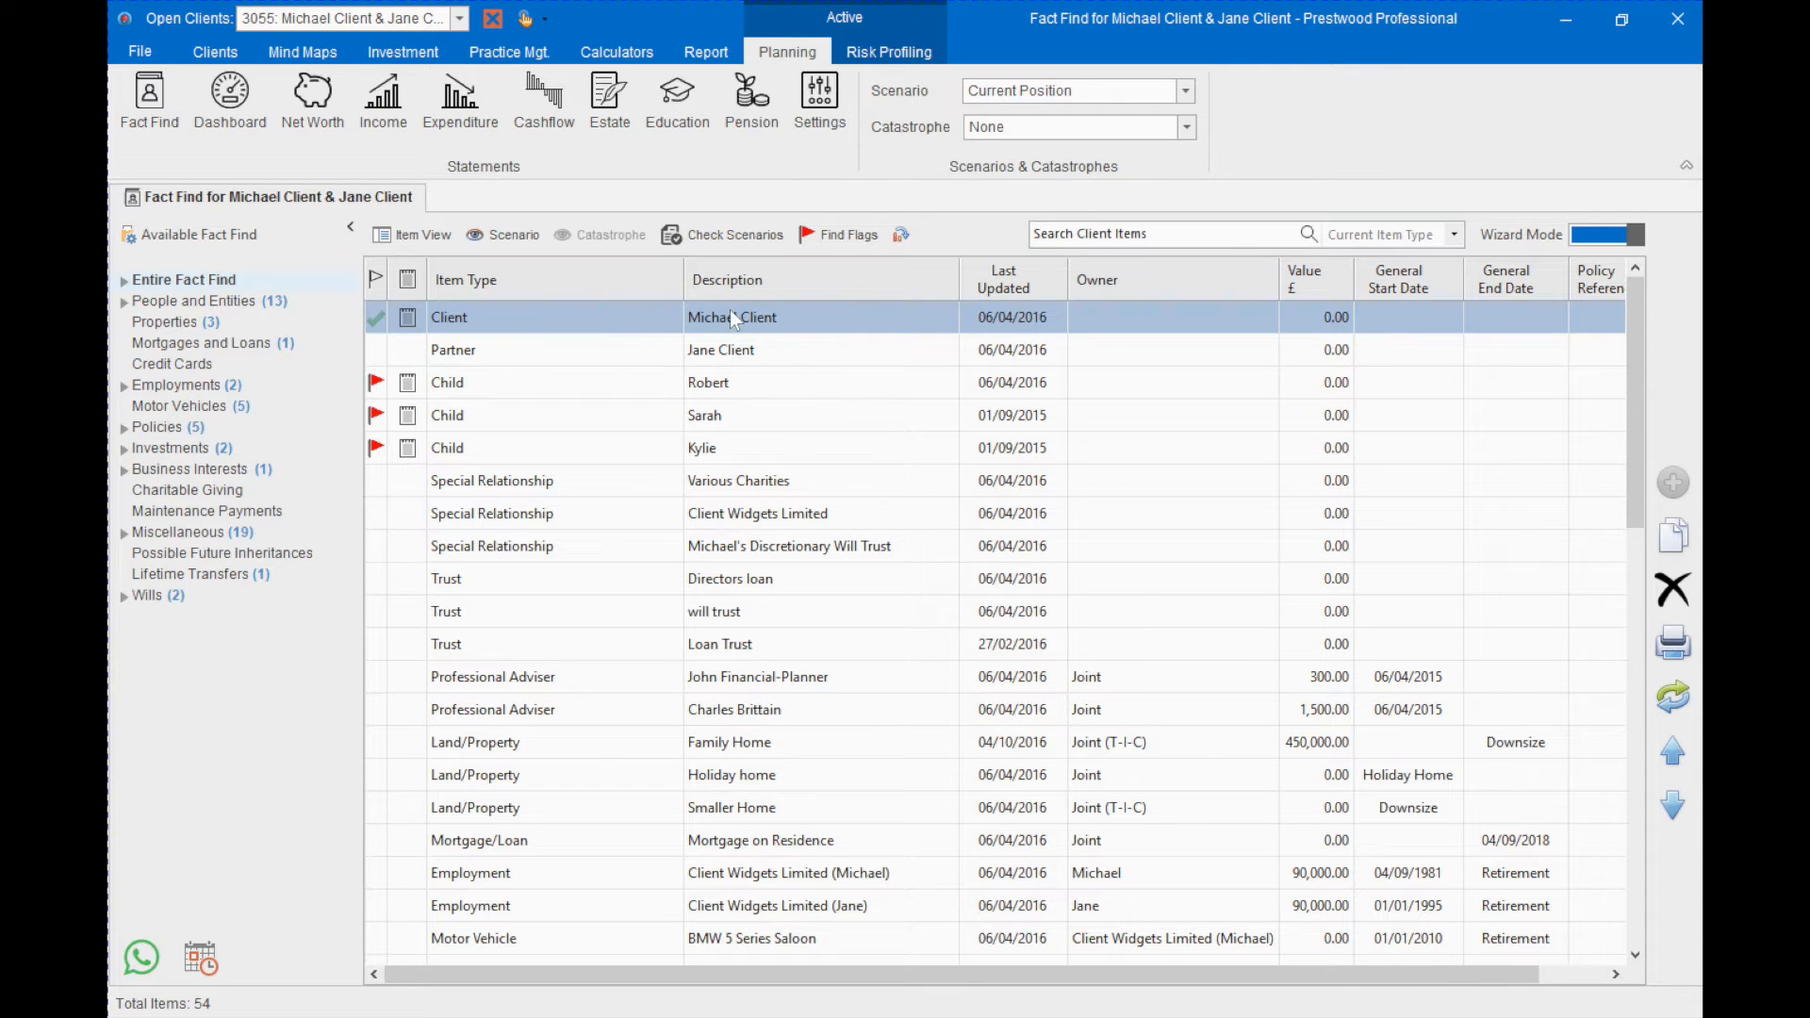
click(765, 285)
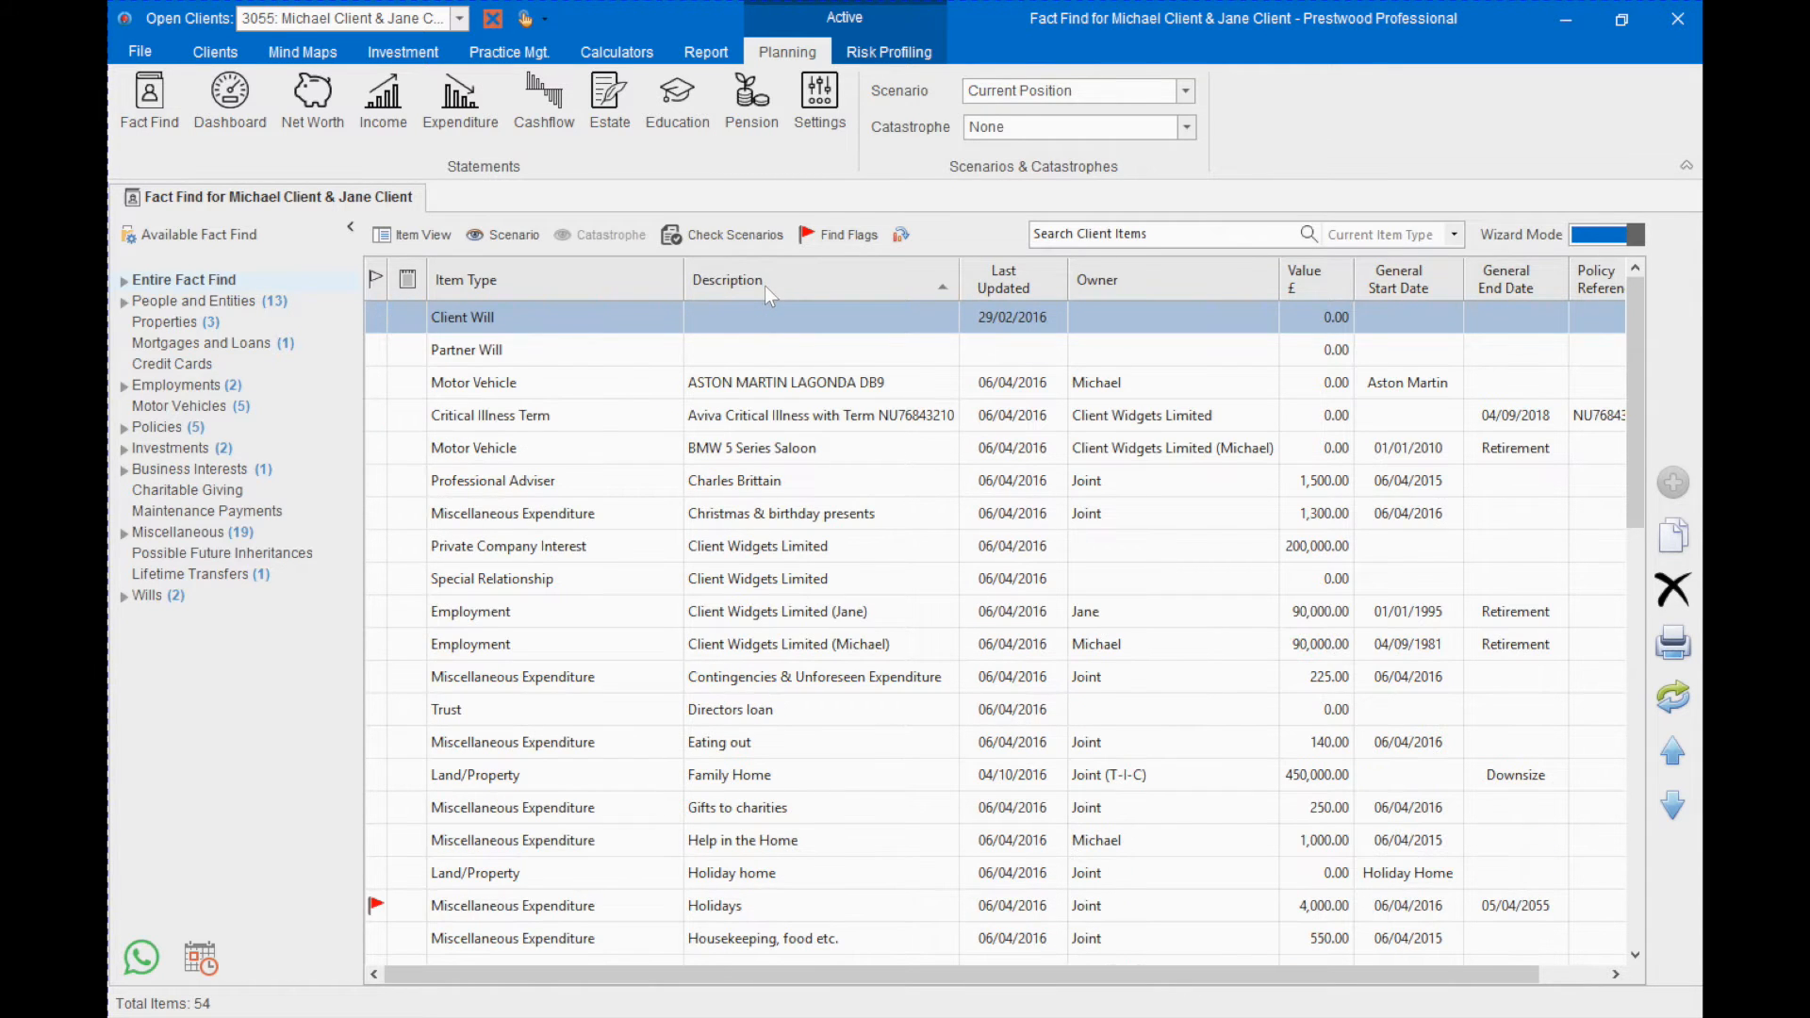
click(1139, 283)
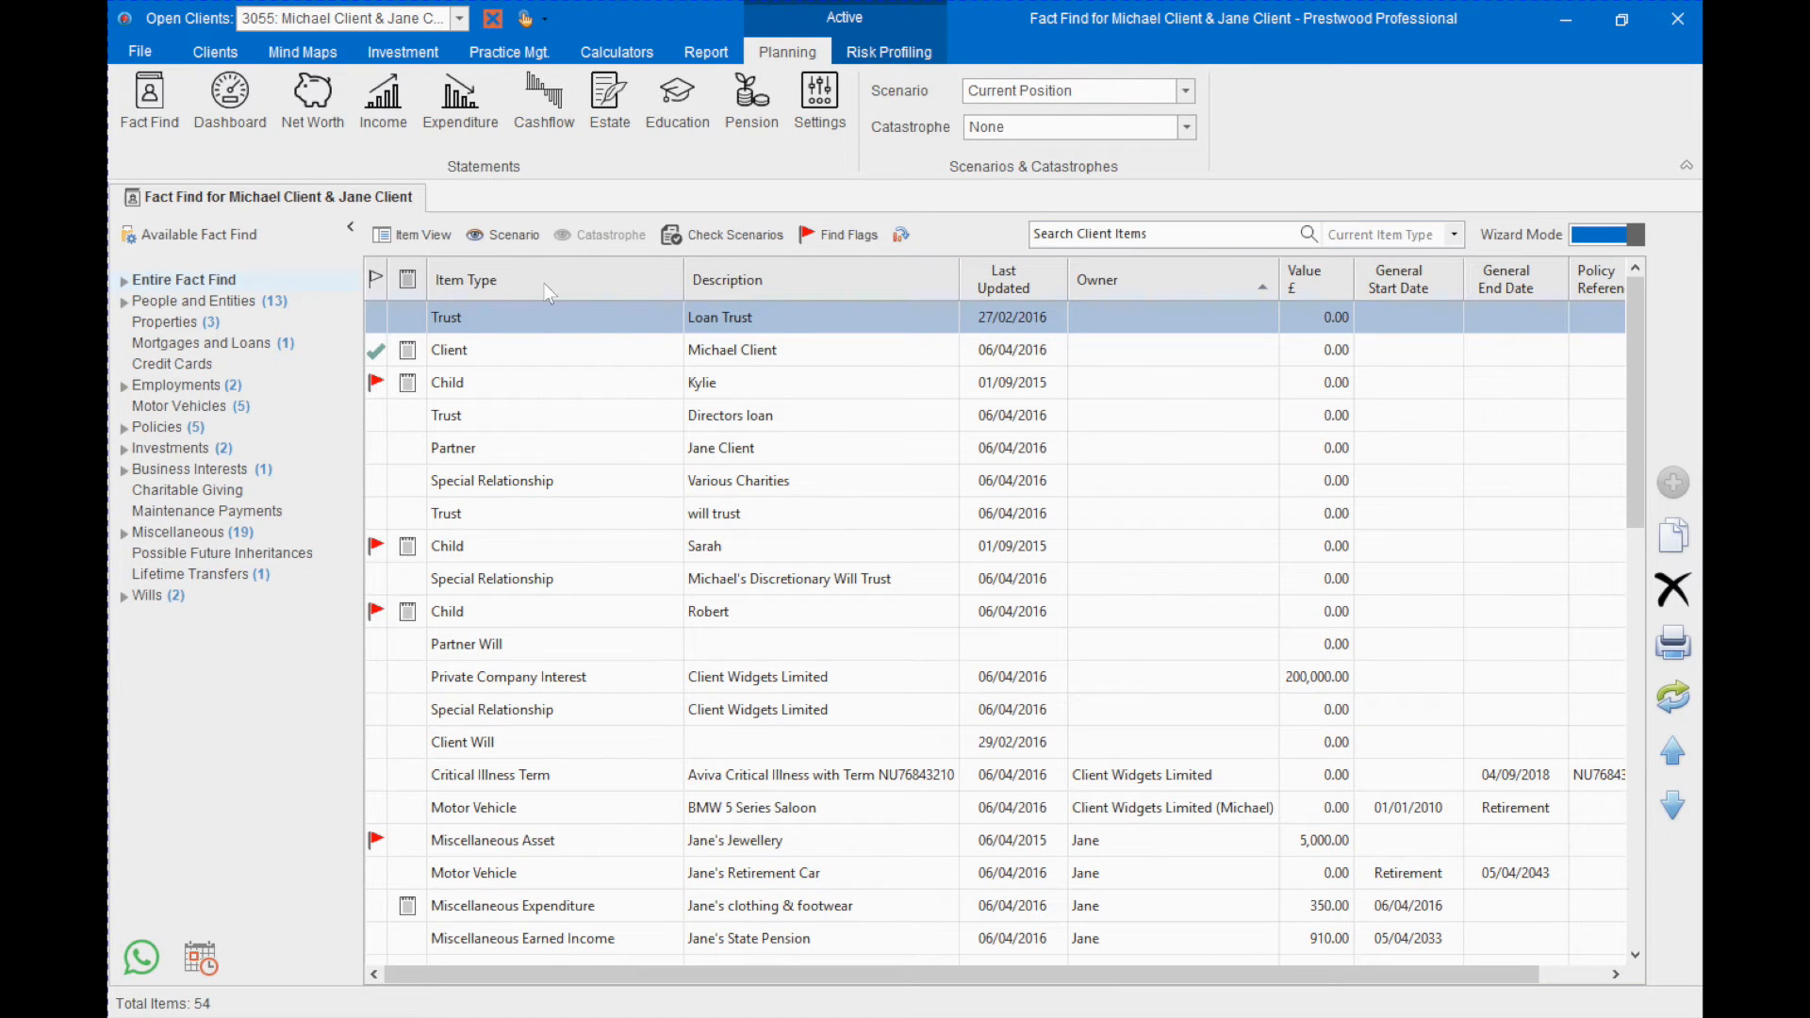
click(516, 280)
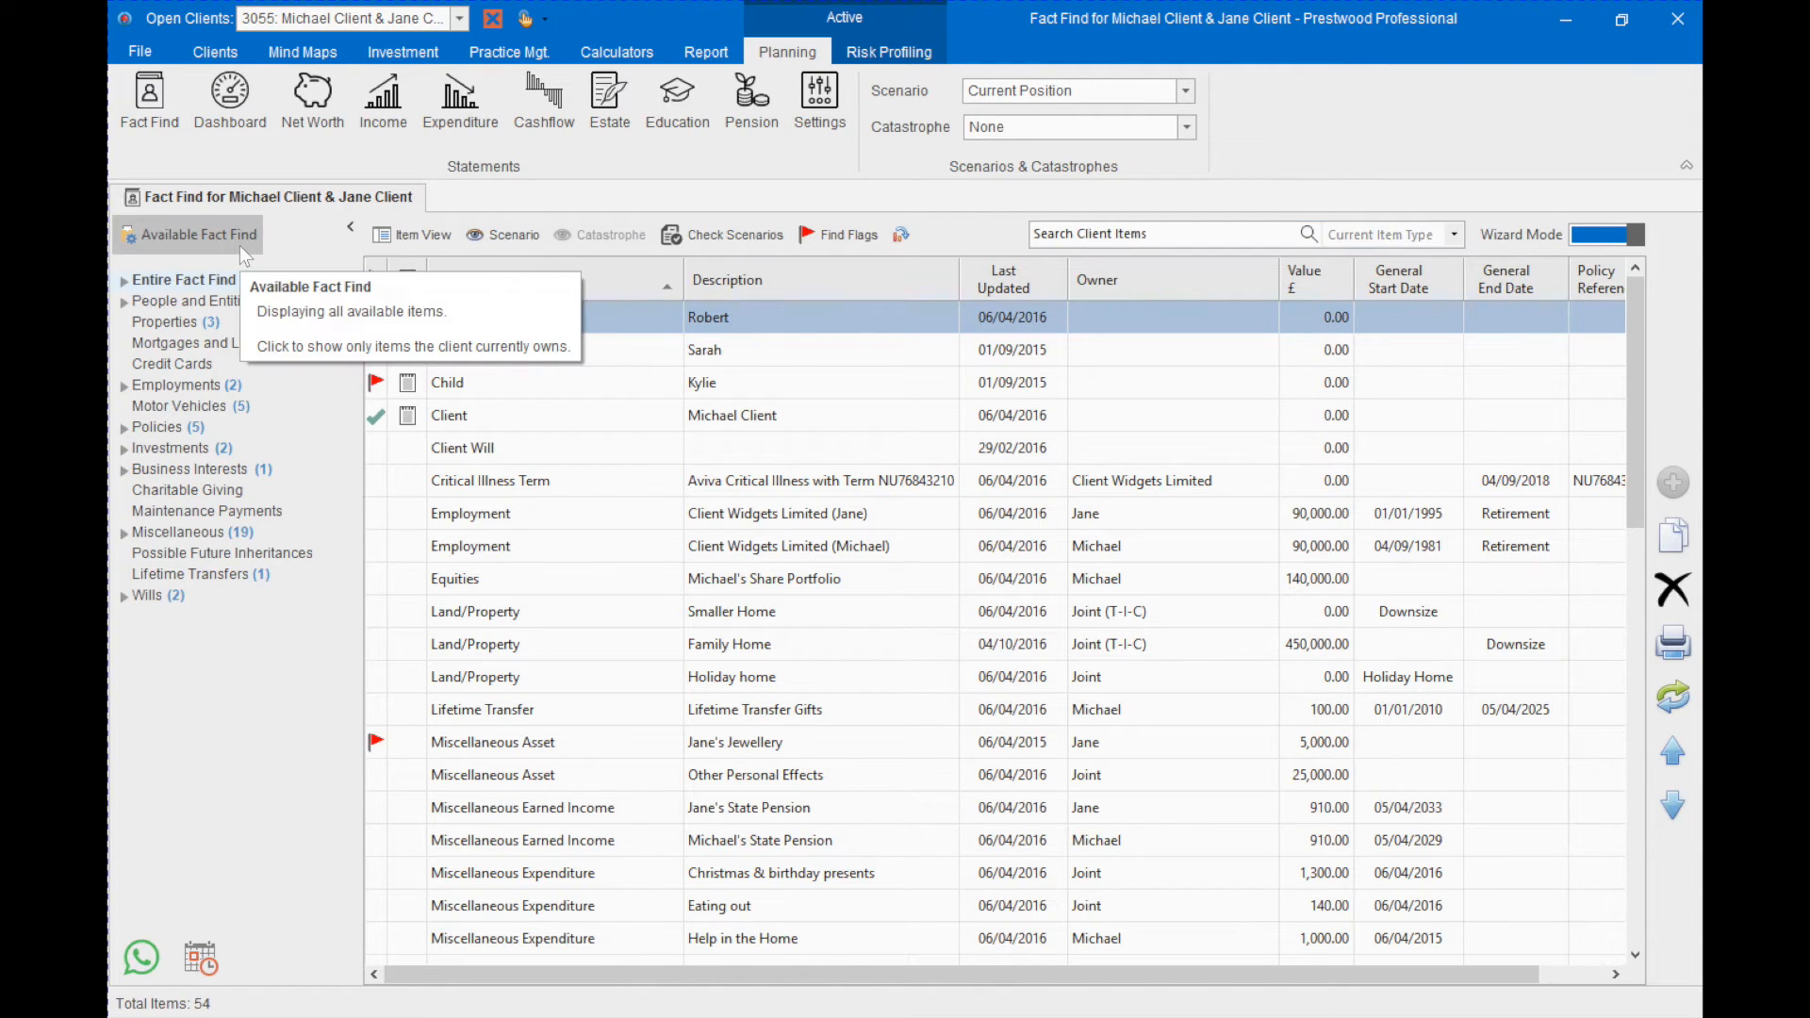
- Collapse the Available Fact Find list and set the item view to Bottom
click(349, 228)
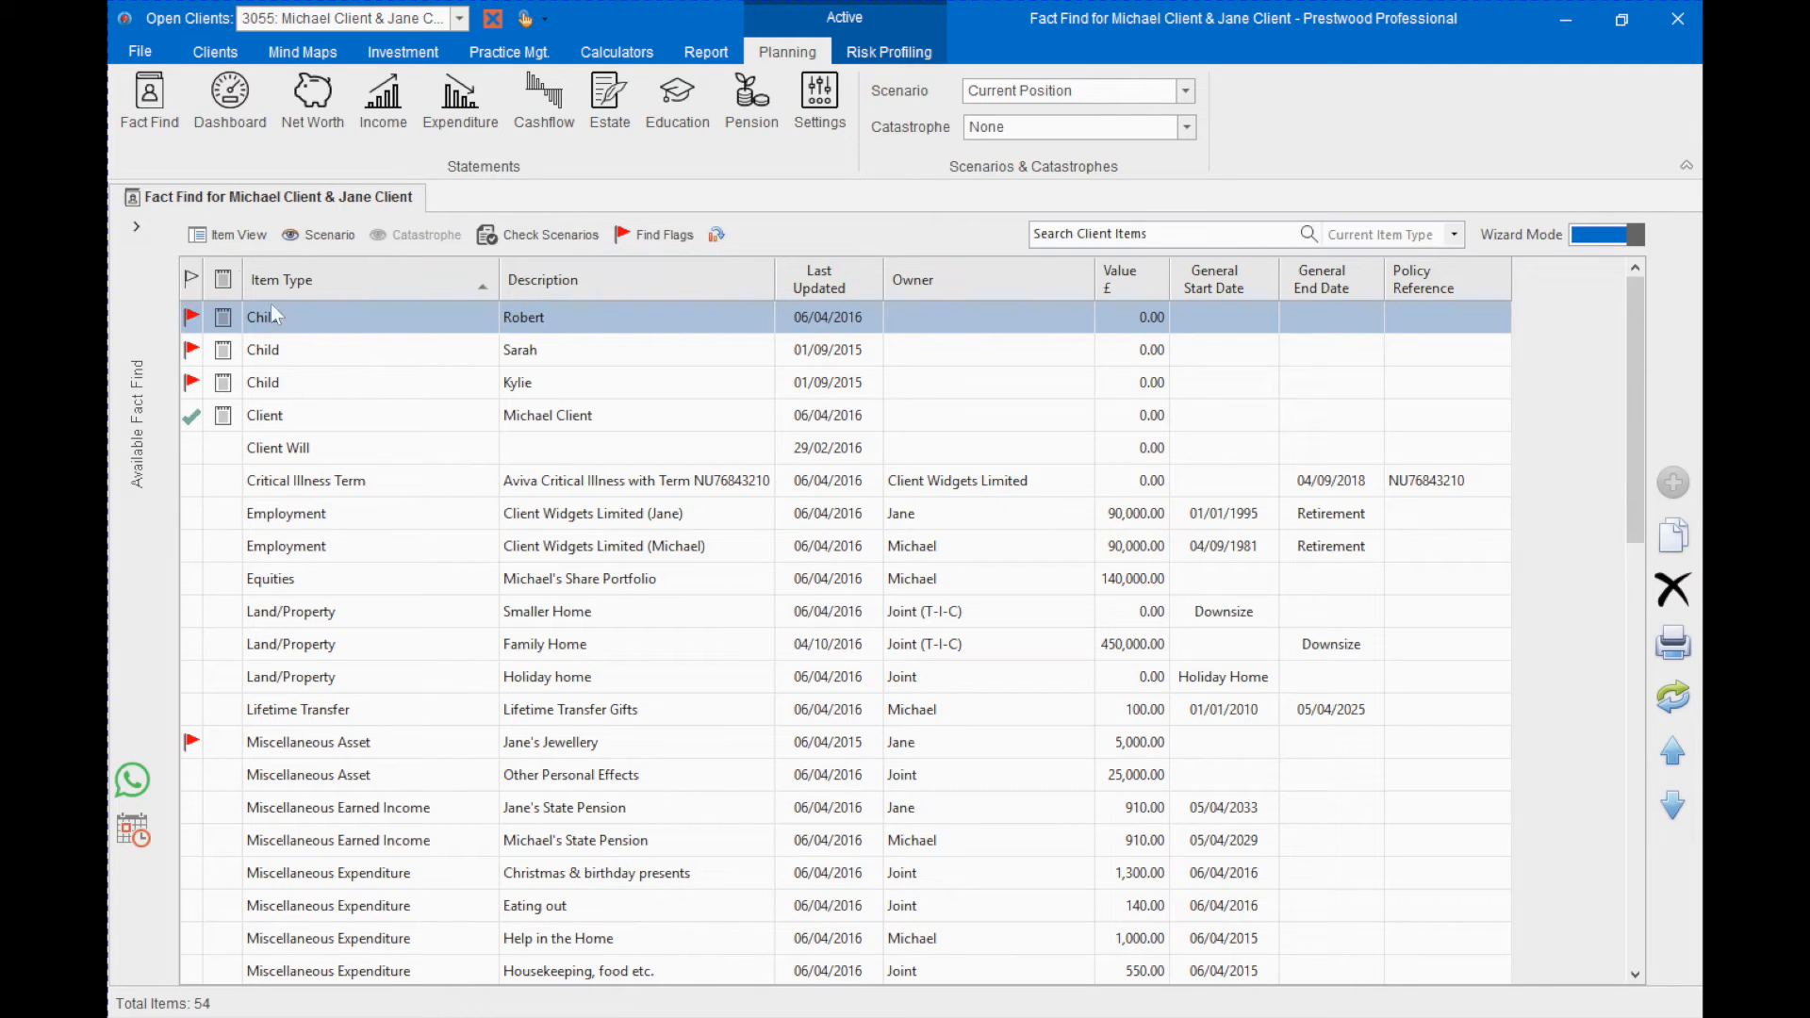
click(214, 237)
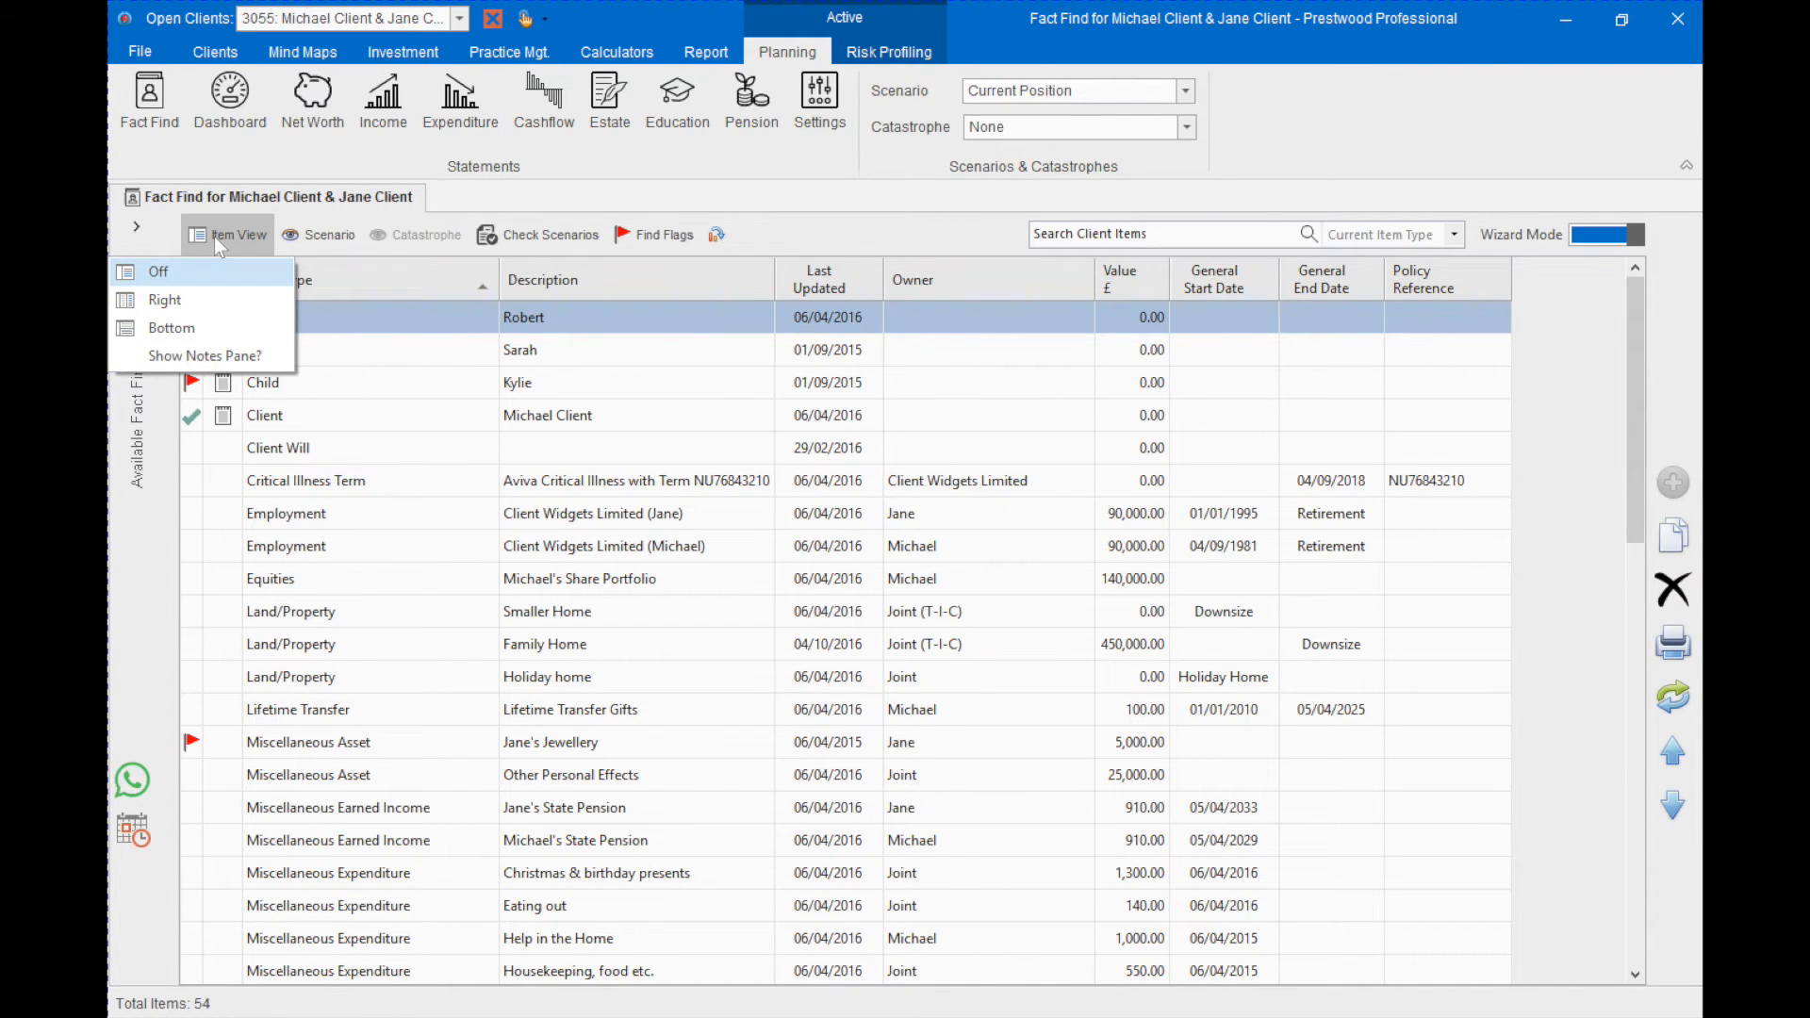
click(178, 326)
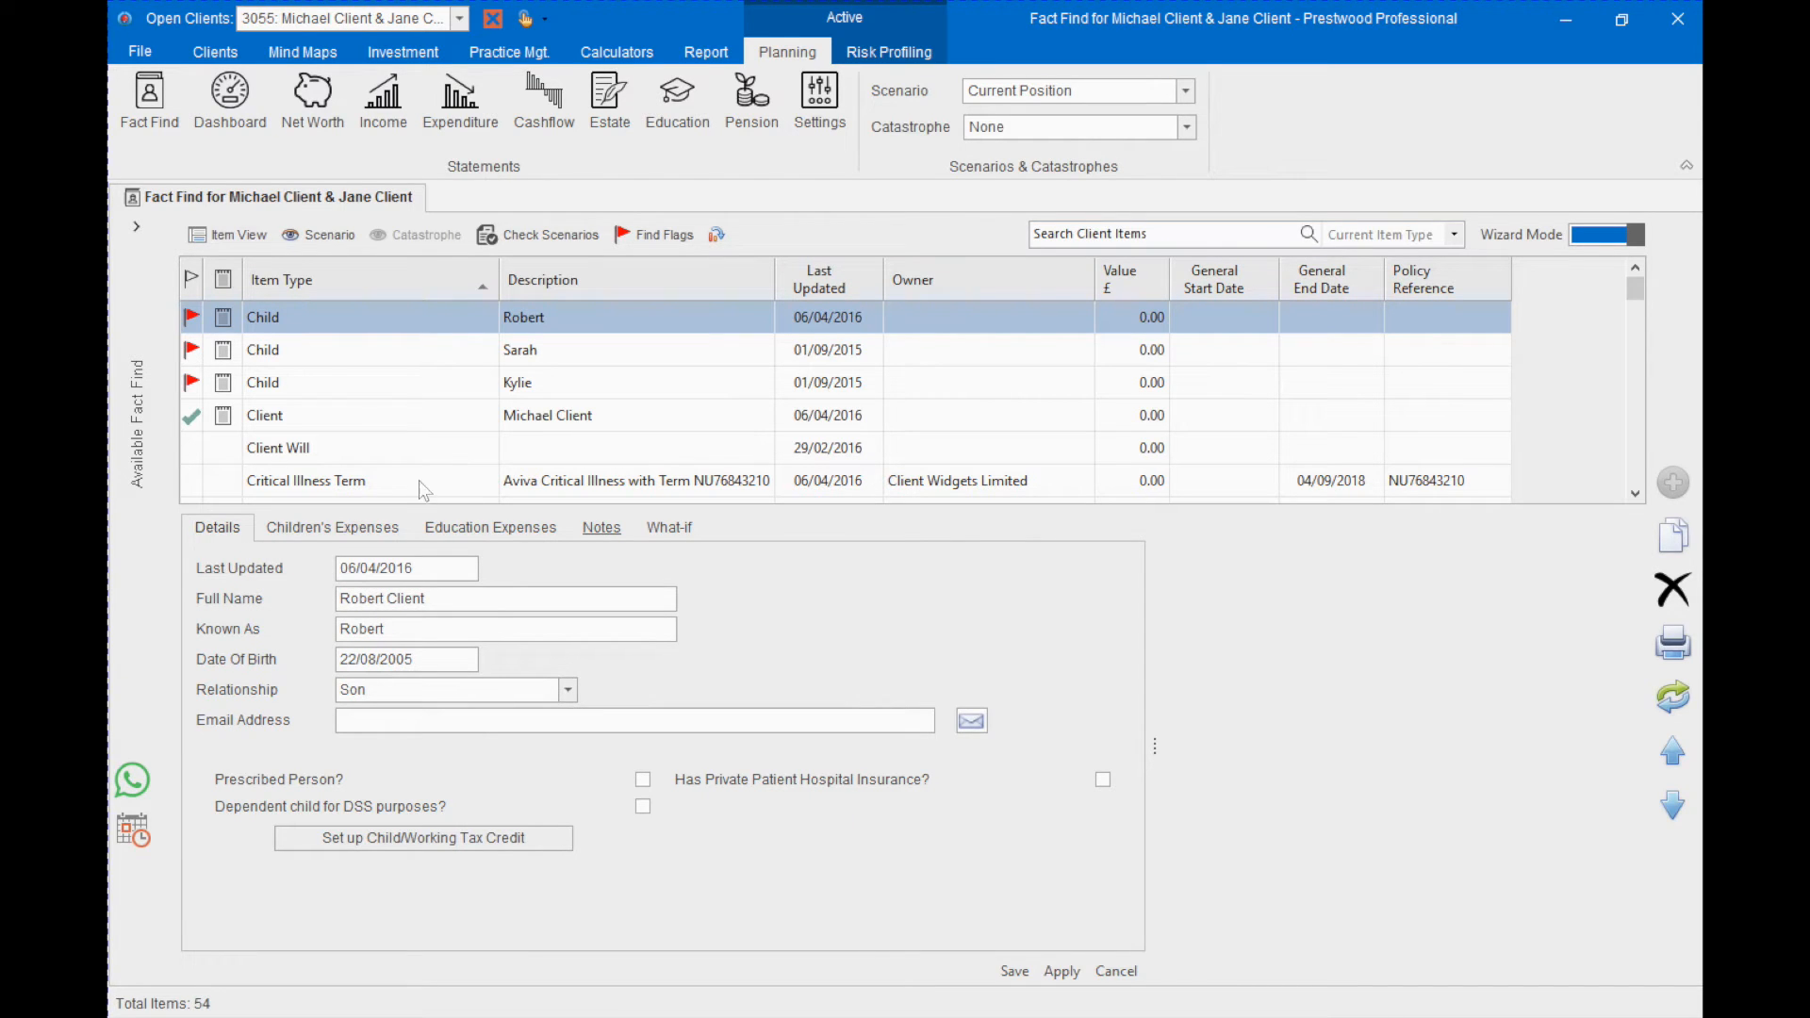
- Change the item view to Right and show its notes pane
click(253, 244)
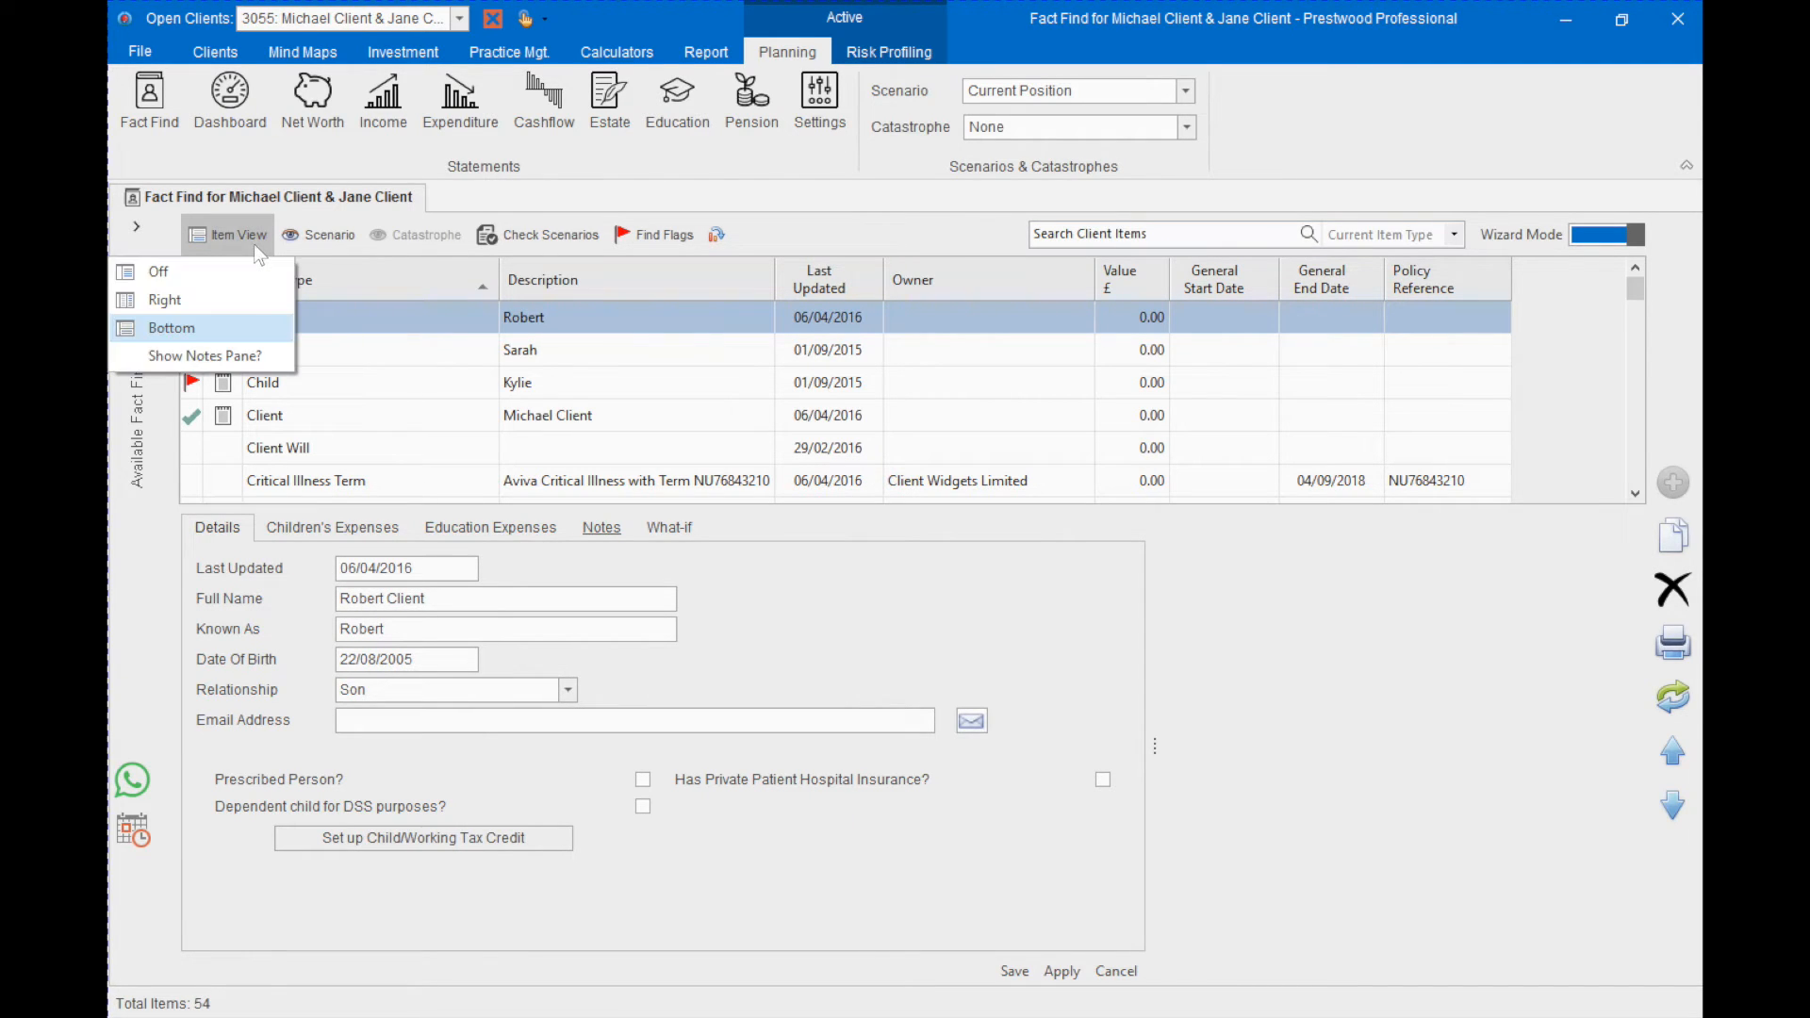
click(240, 304)
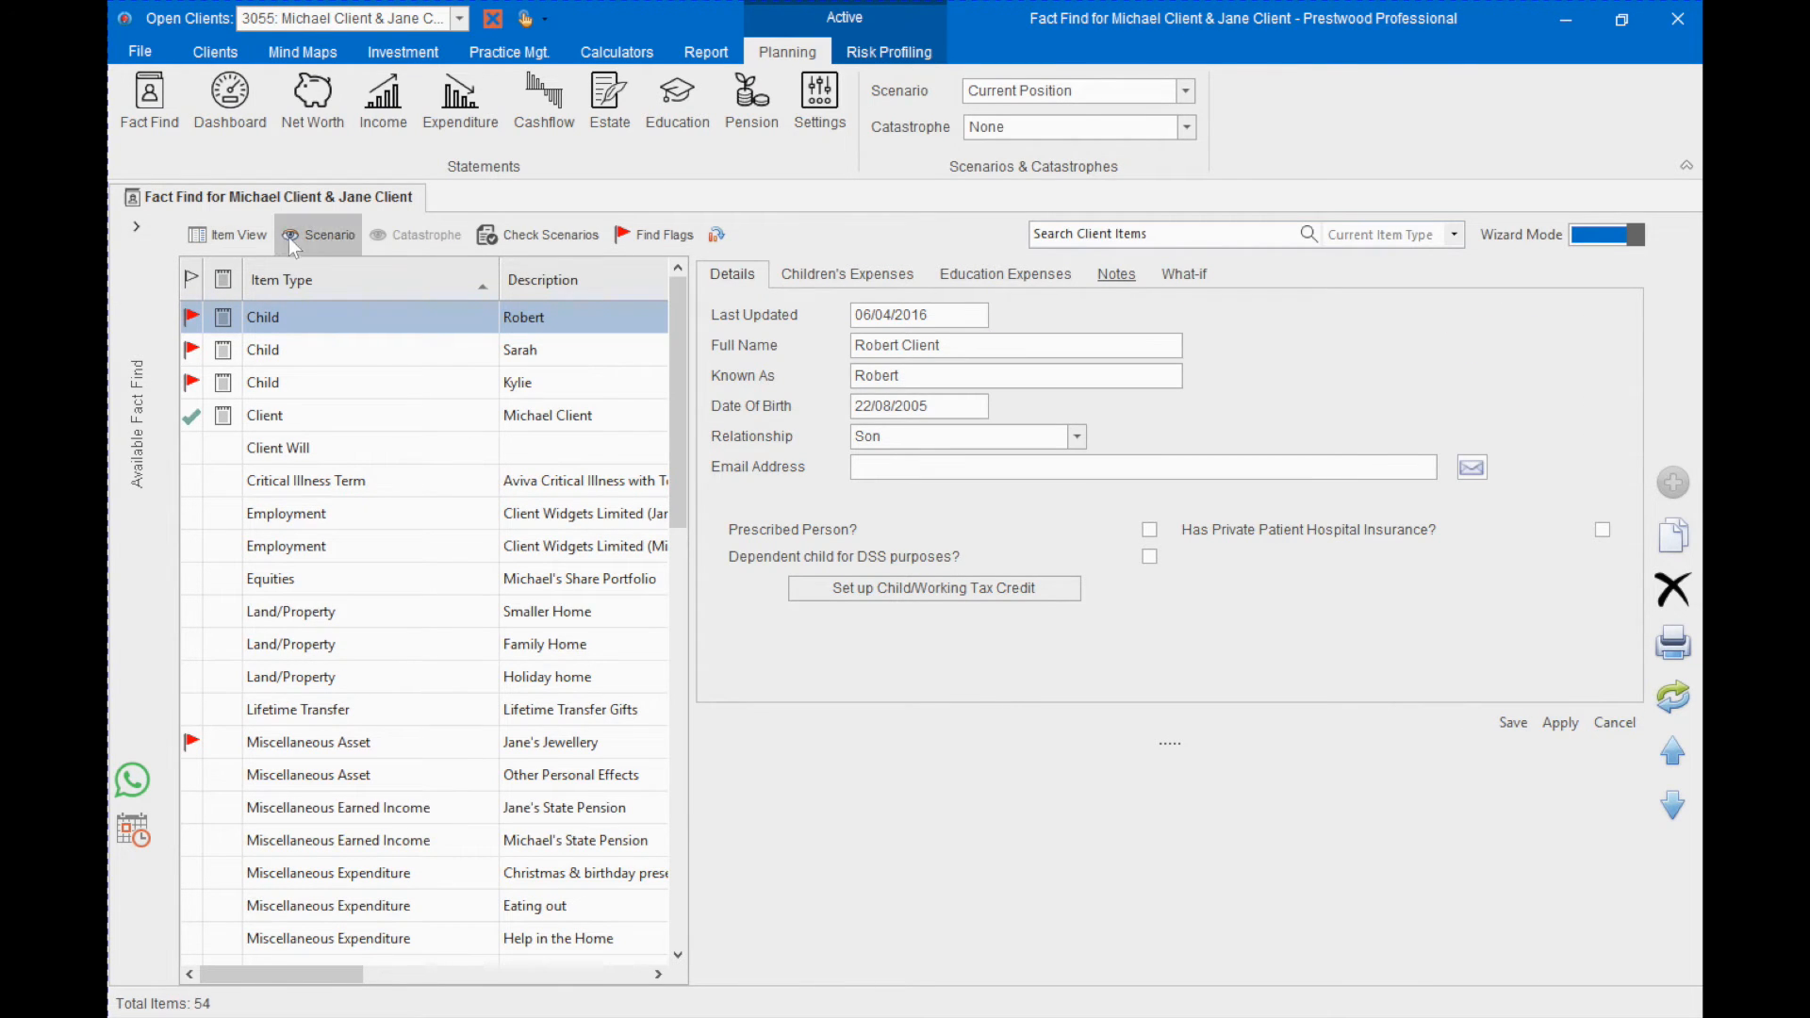
click(247, 240)
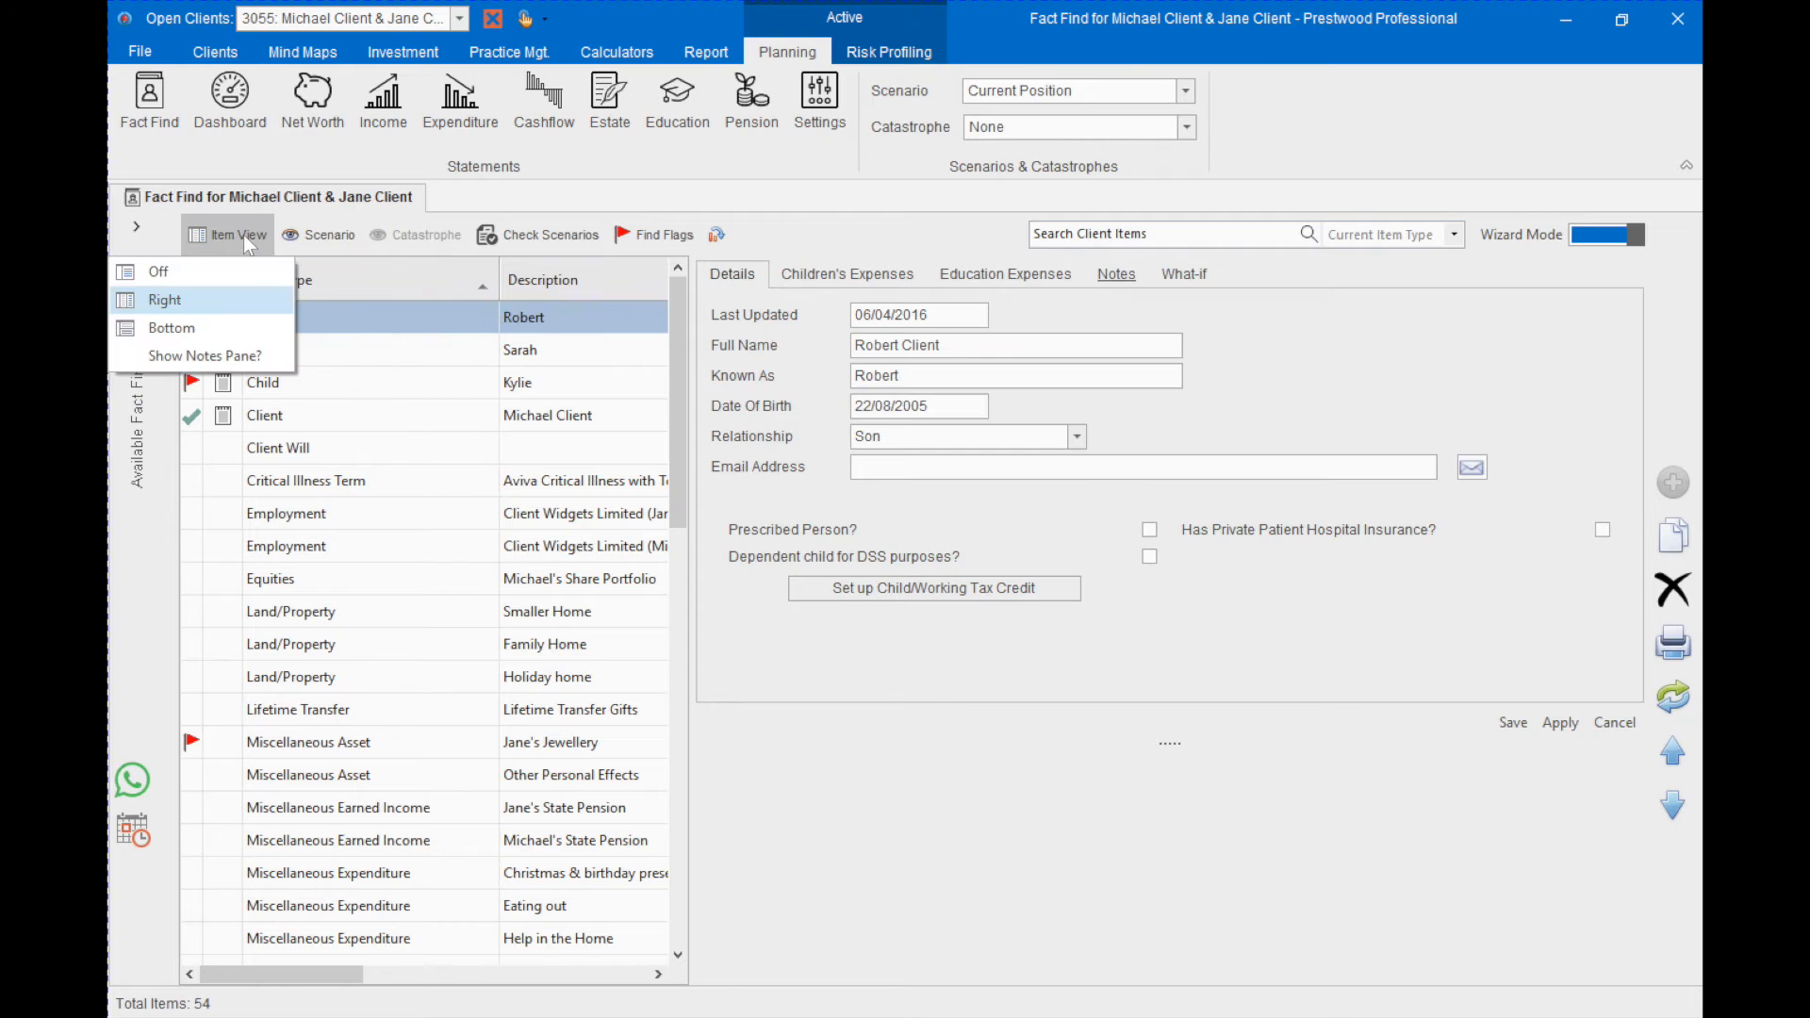
click(223, 355)
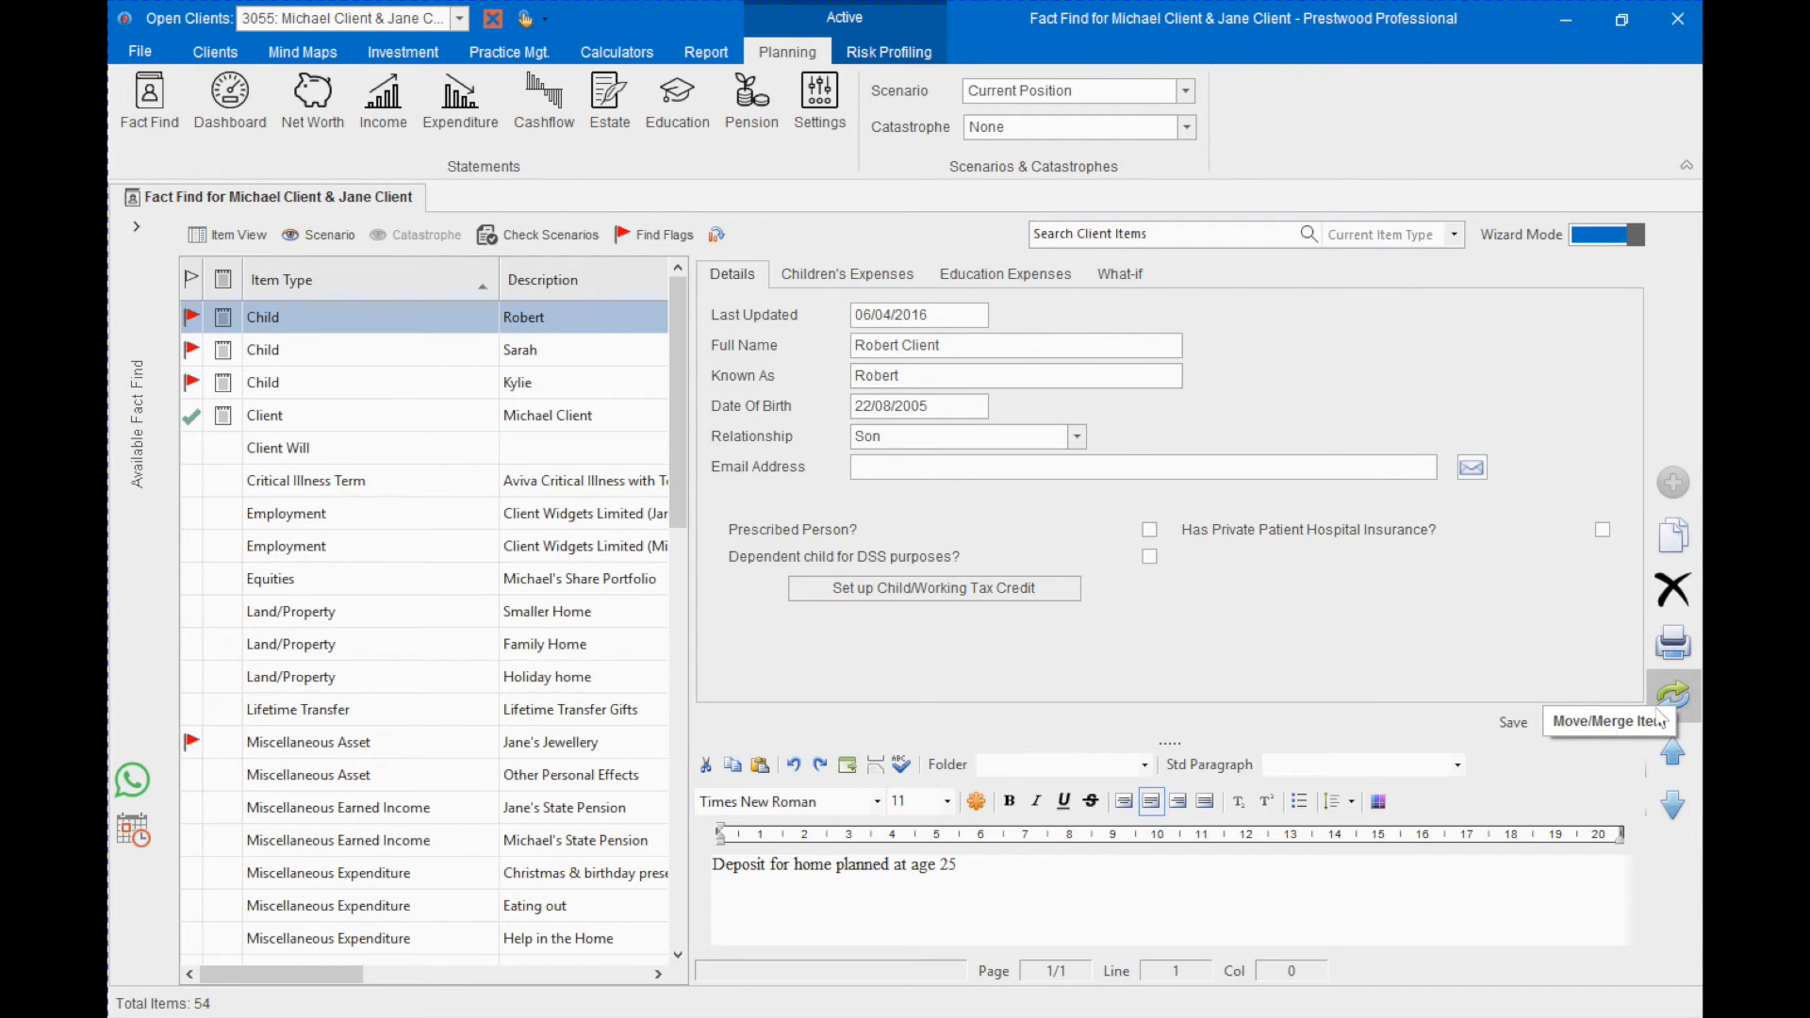
- Browse the item details and notes forward through the children to the Client item, and go back one item
click(1665, 797)
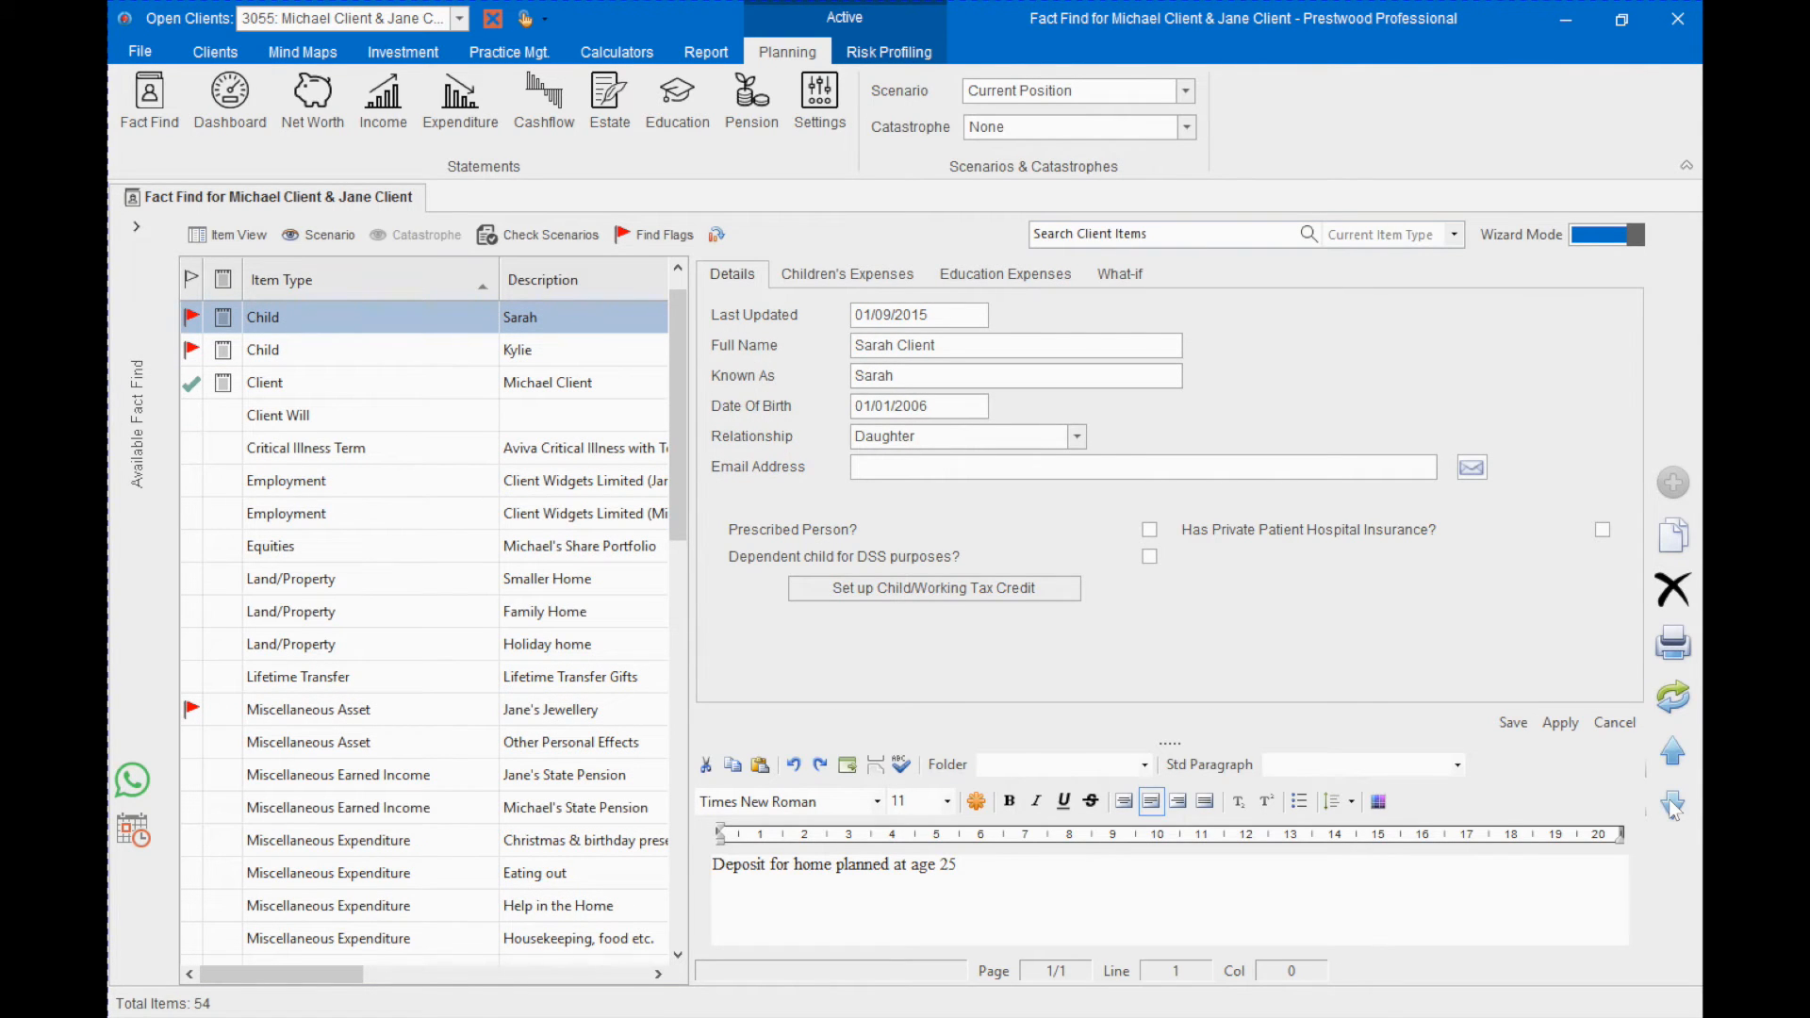
click(1671, 803)
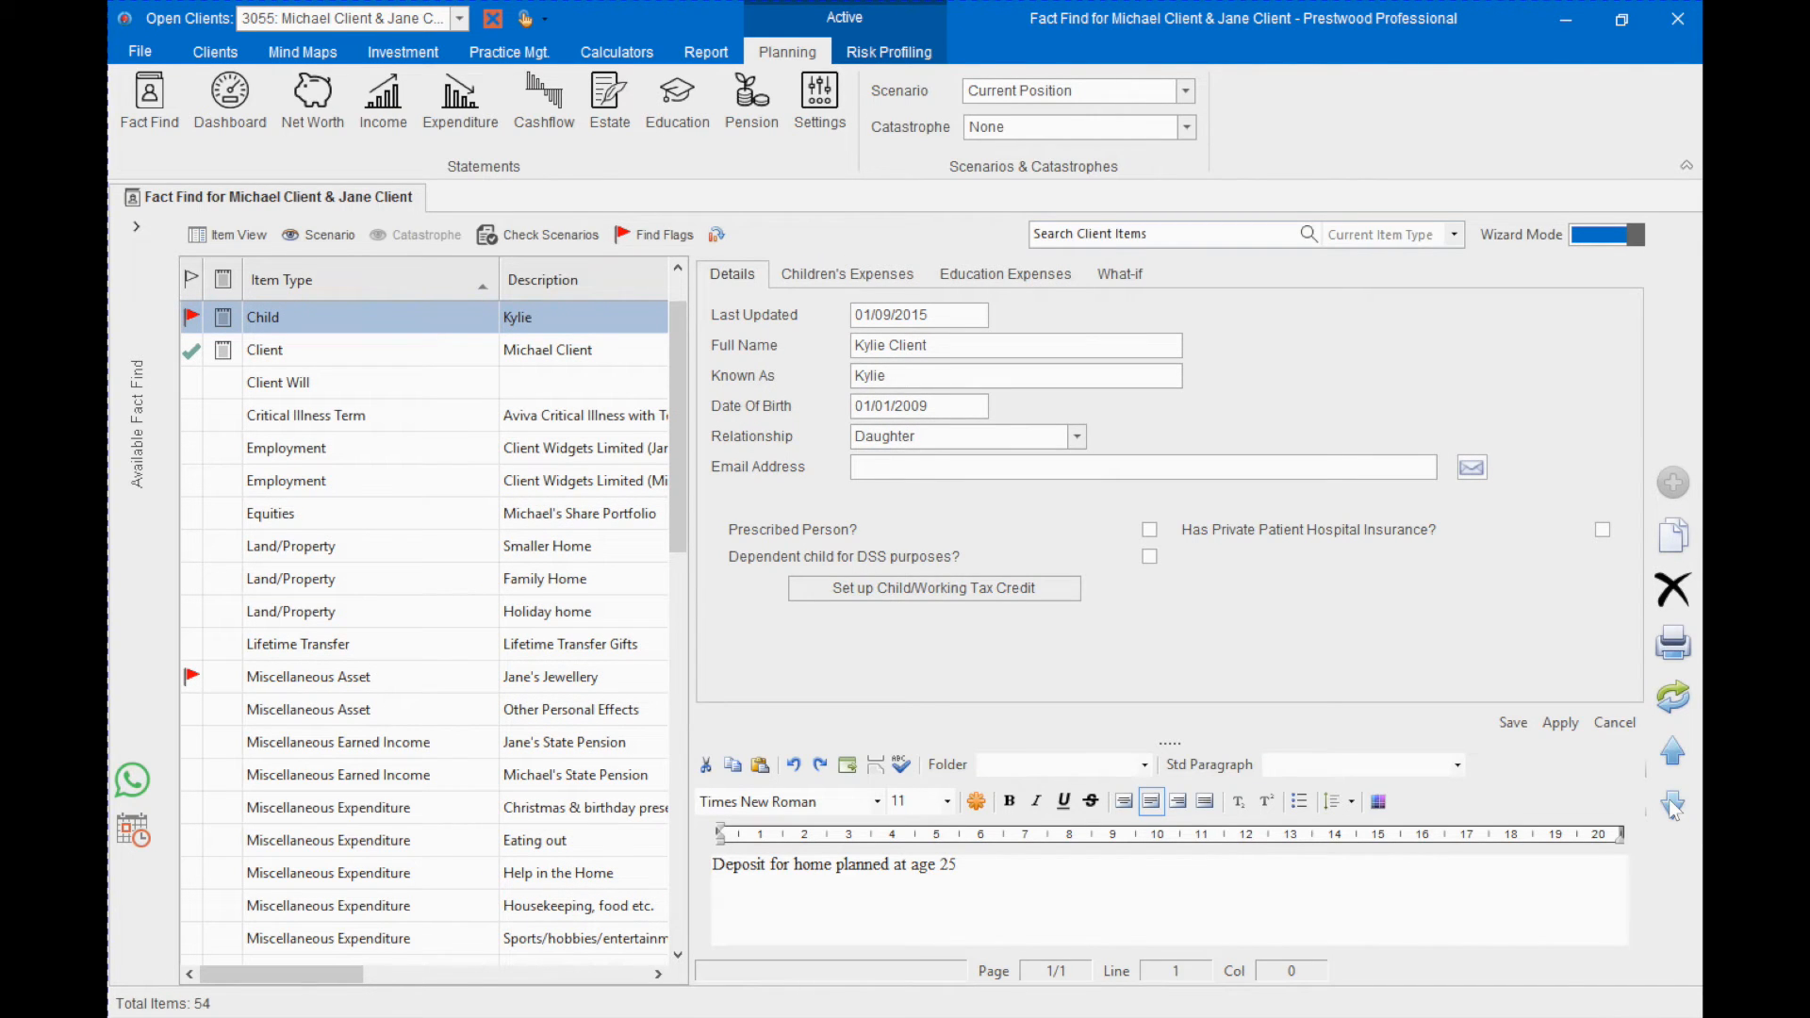
click(1671, 803)
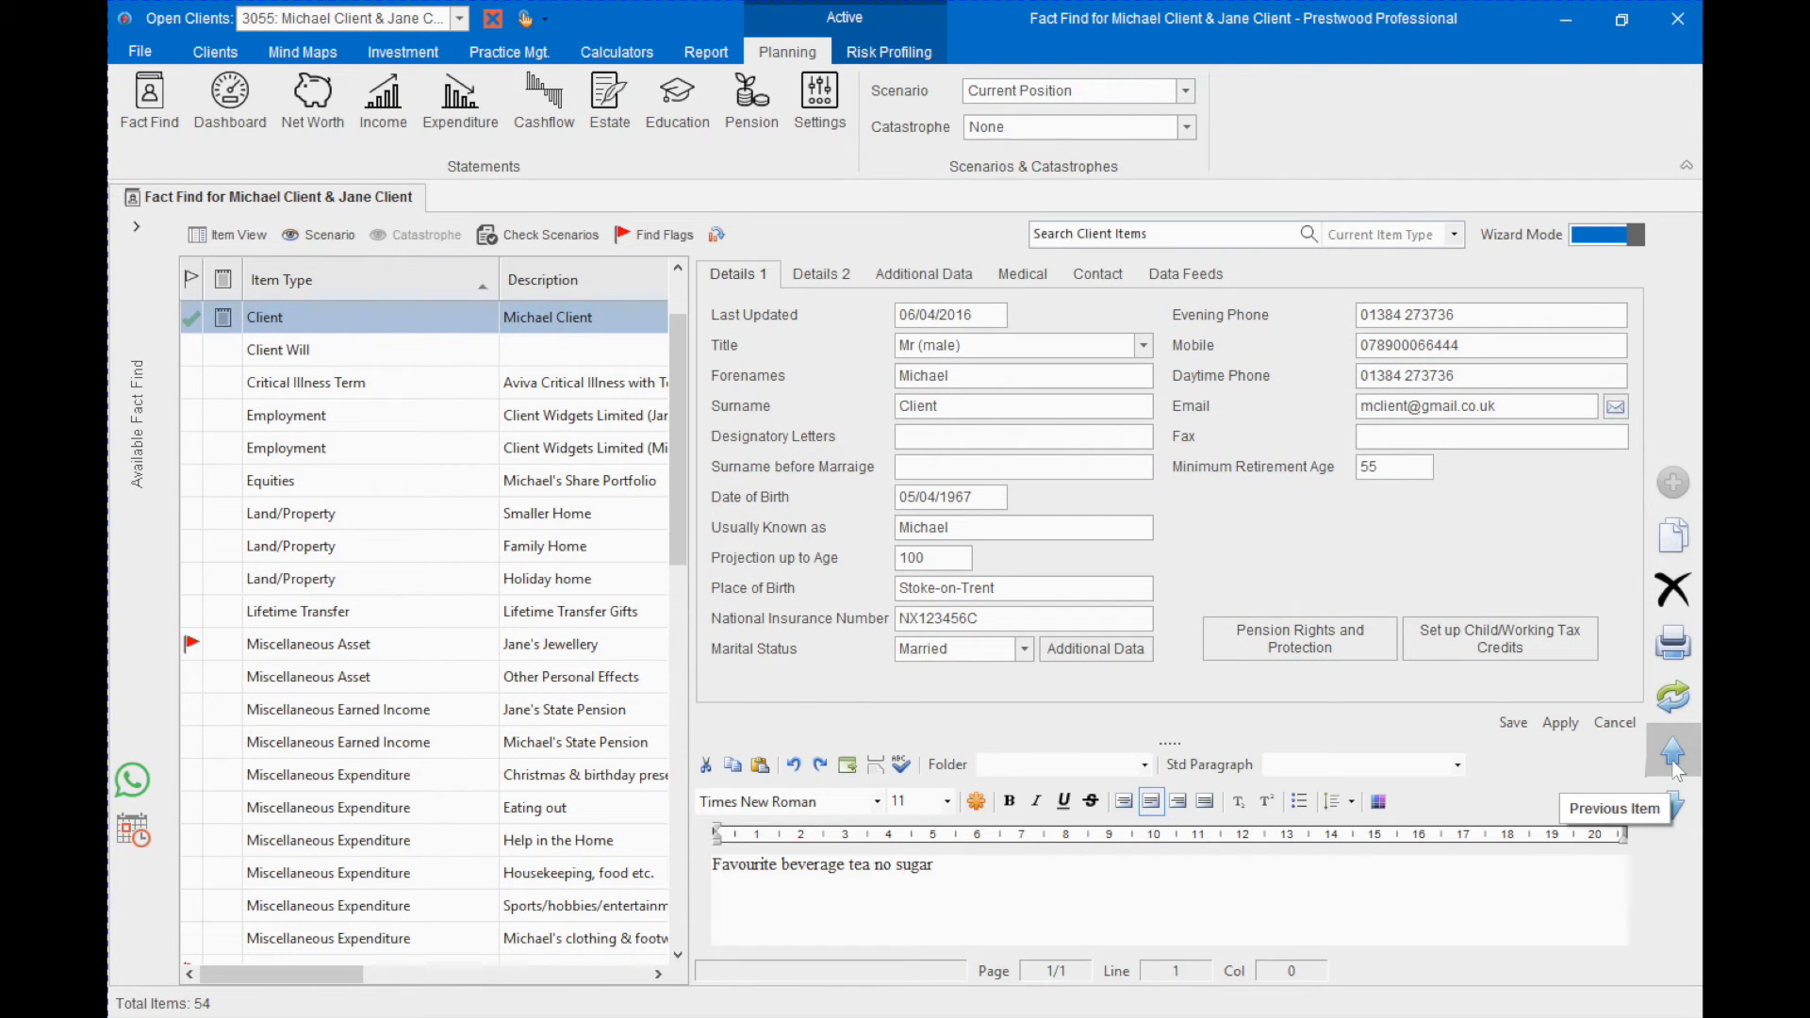
click(1674, 766)
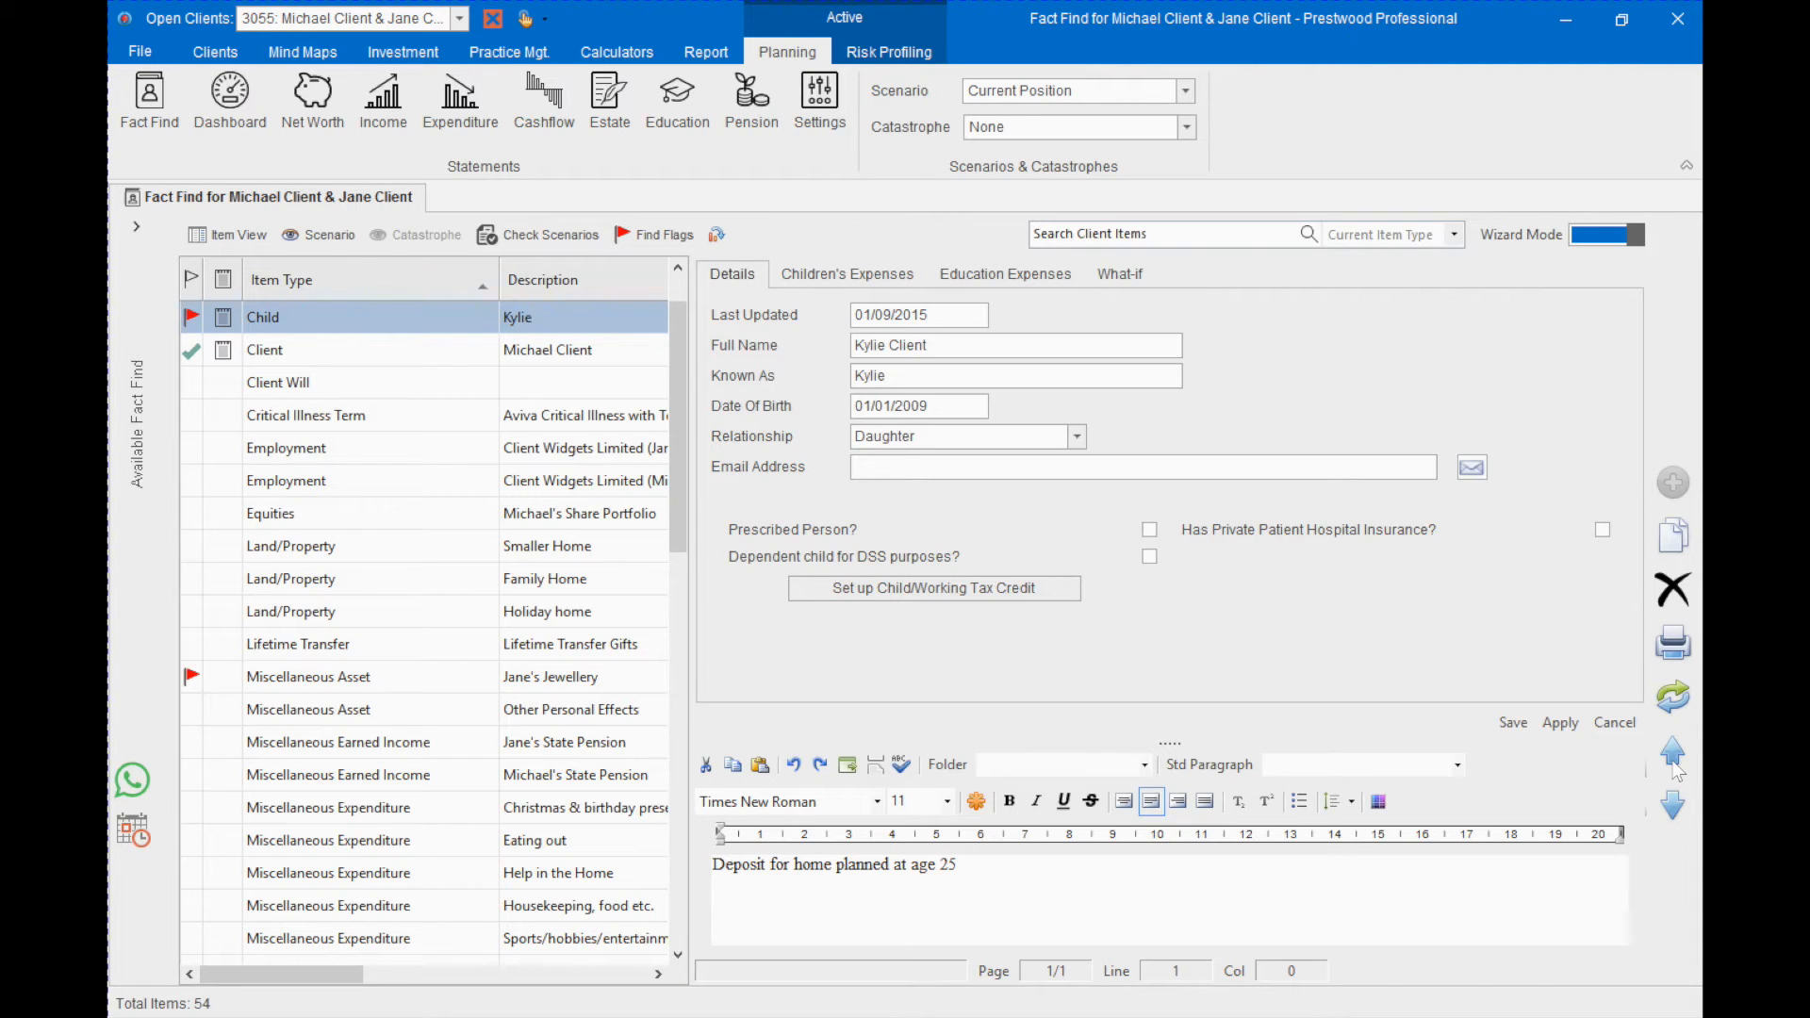
- Set the item view to Off so the fact find items use the full list width
click(197, 240)
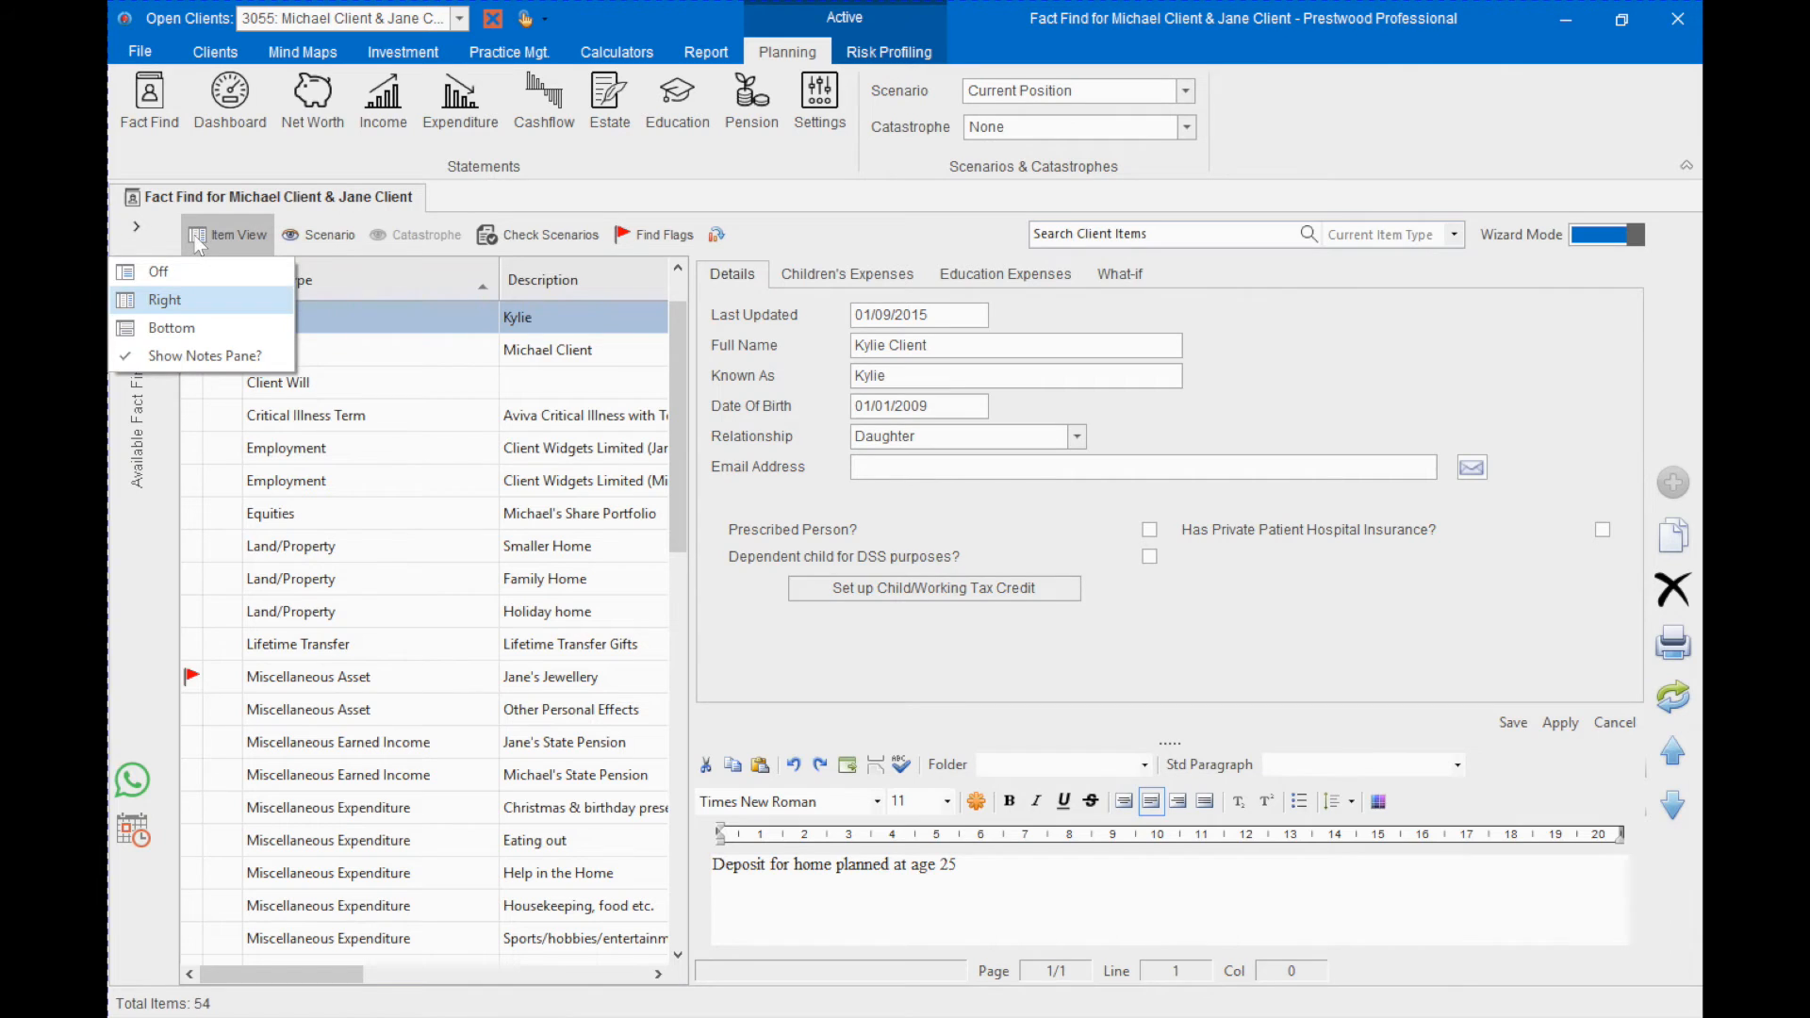
click(179, 271)
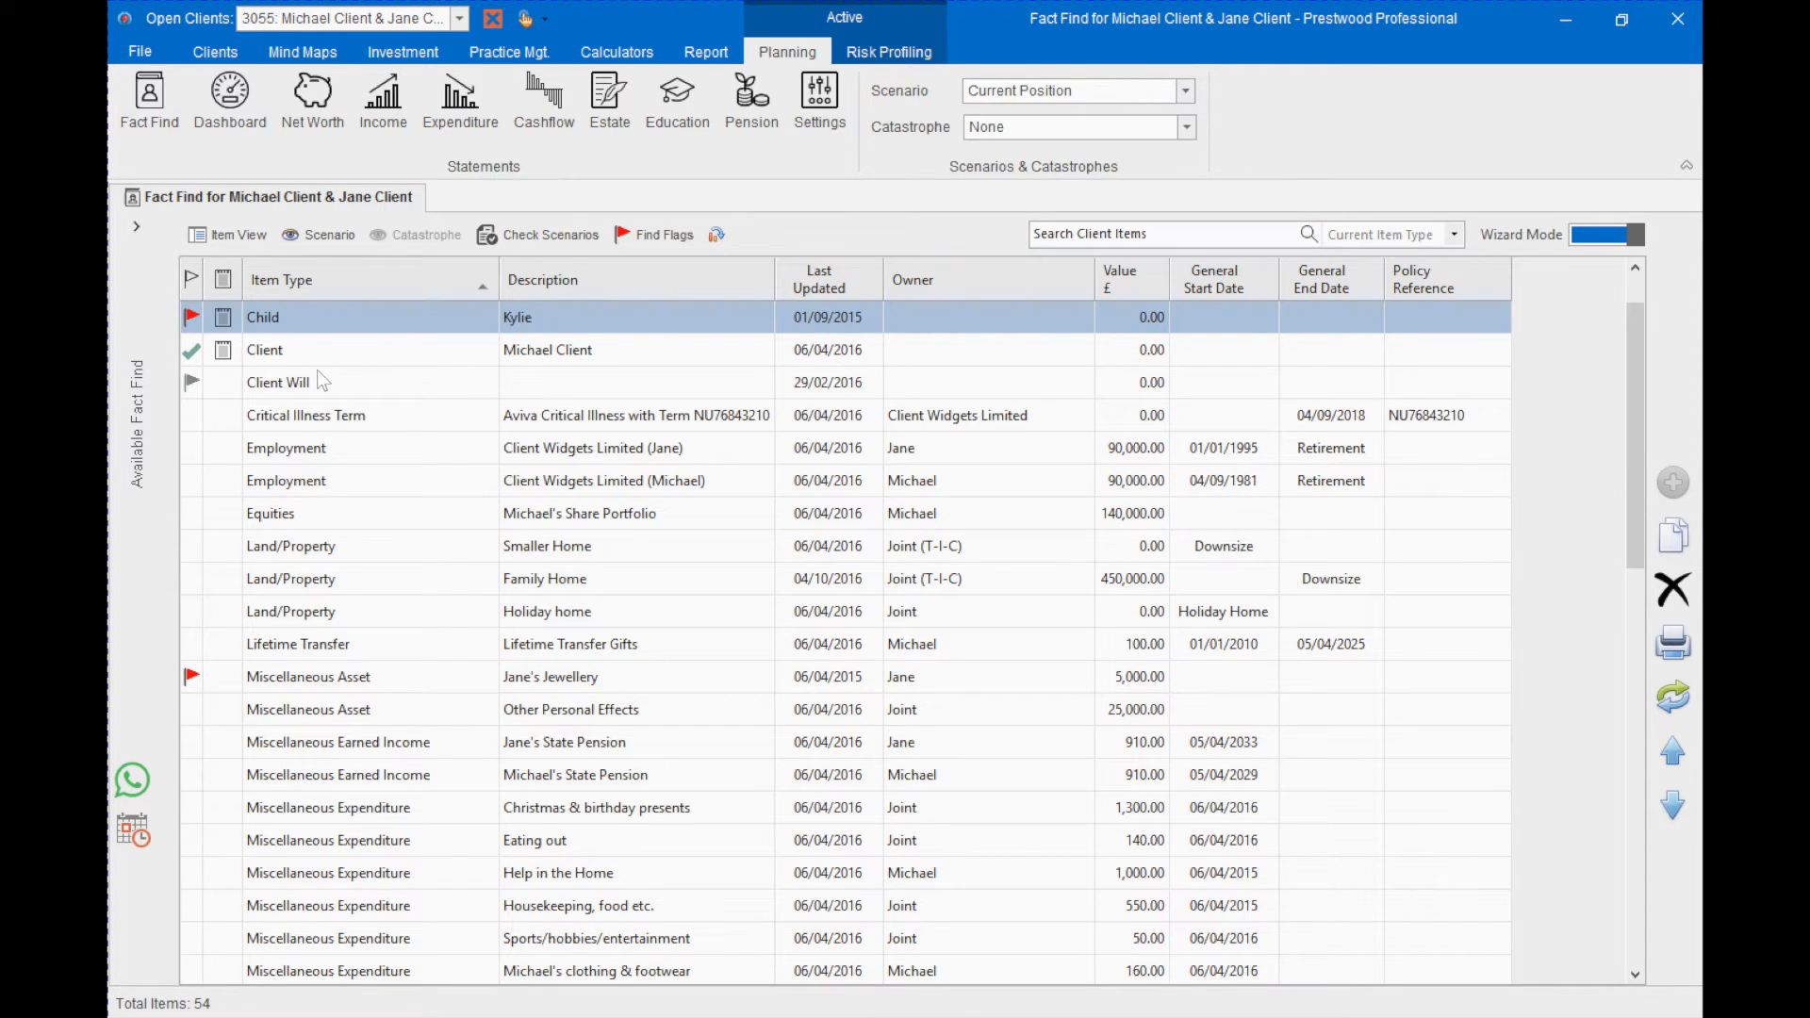
- List the Miscellaneous Expenditure items with their catastrophe percentages and select the Holidays item
mouse_move(140, 405)
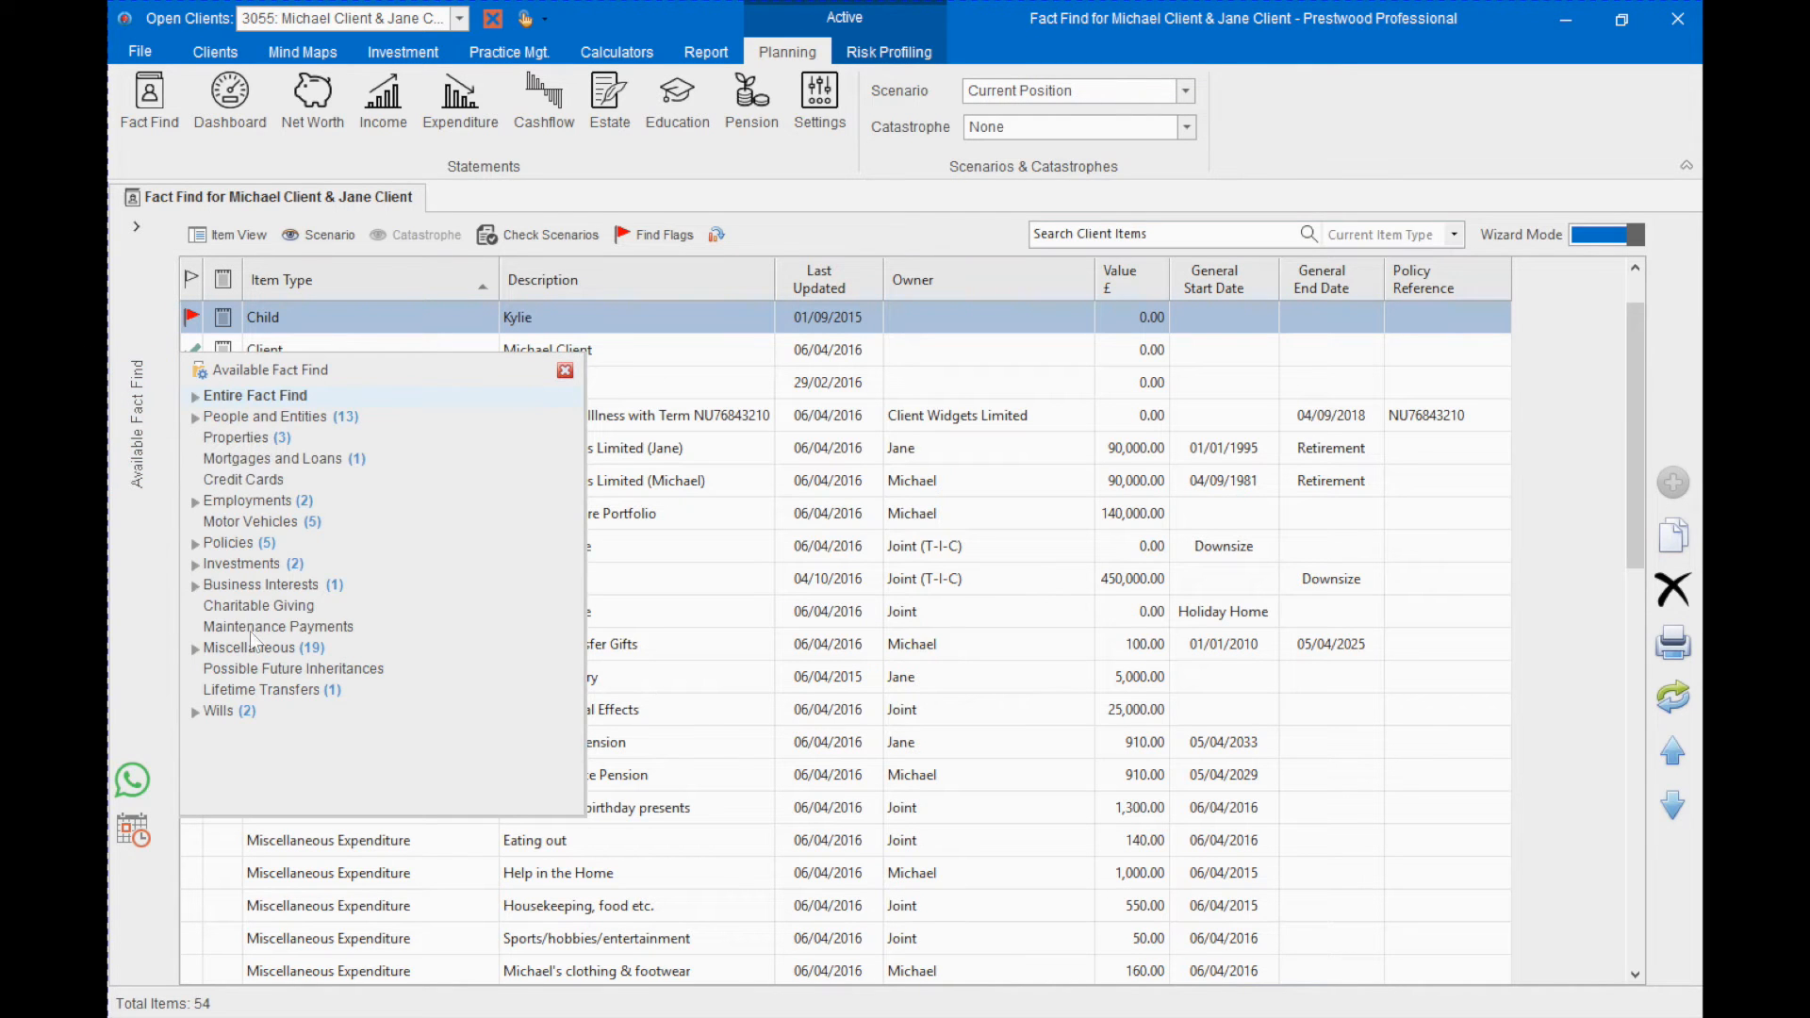
click(280, 649)
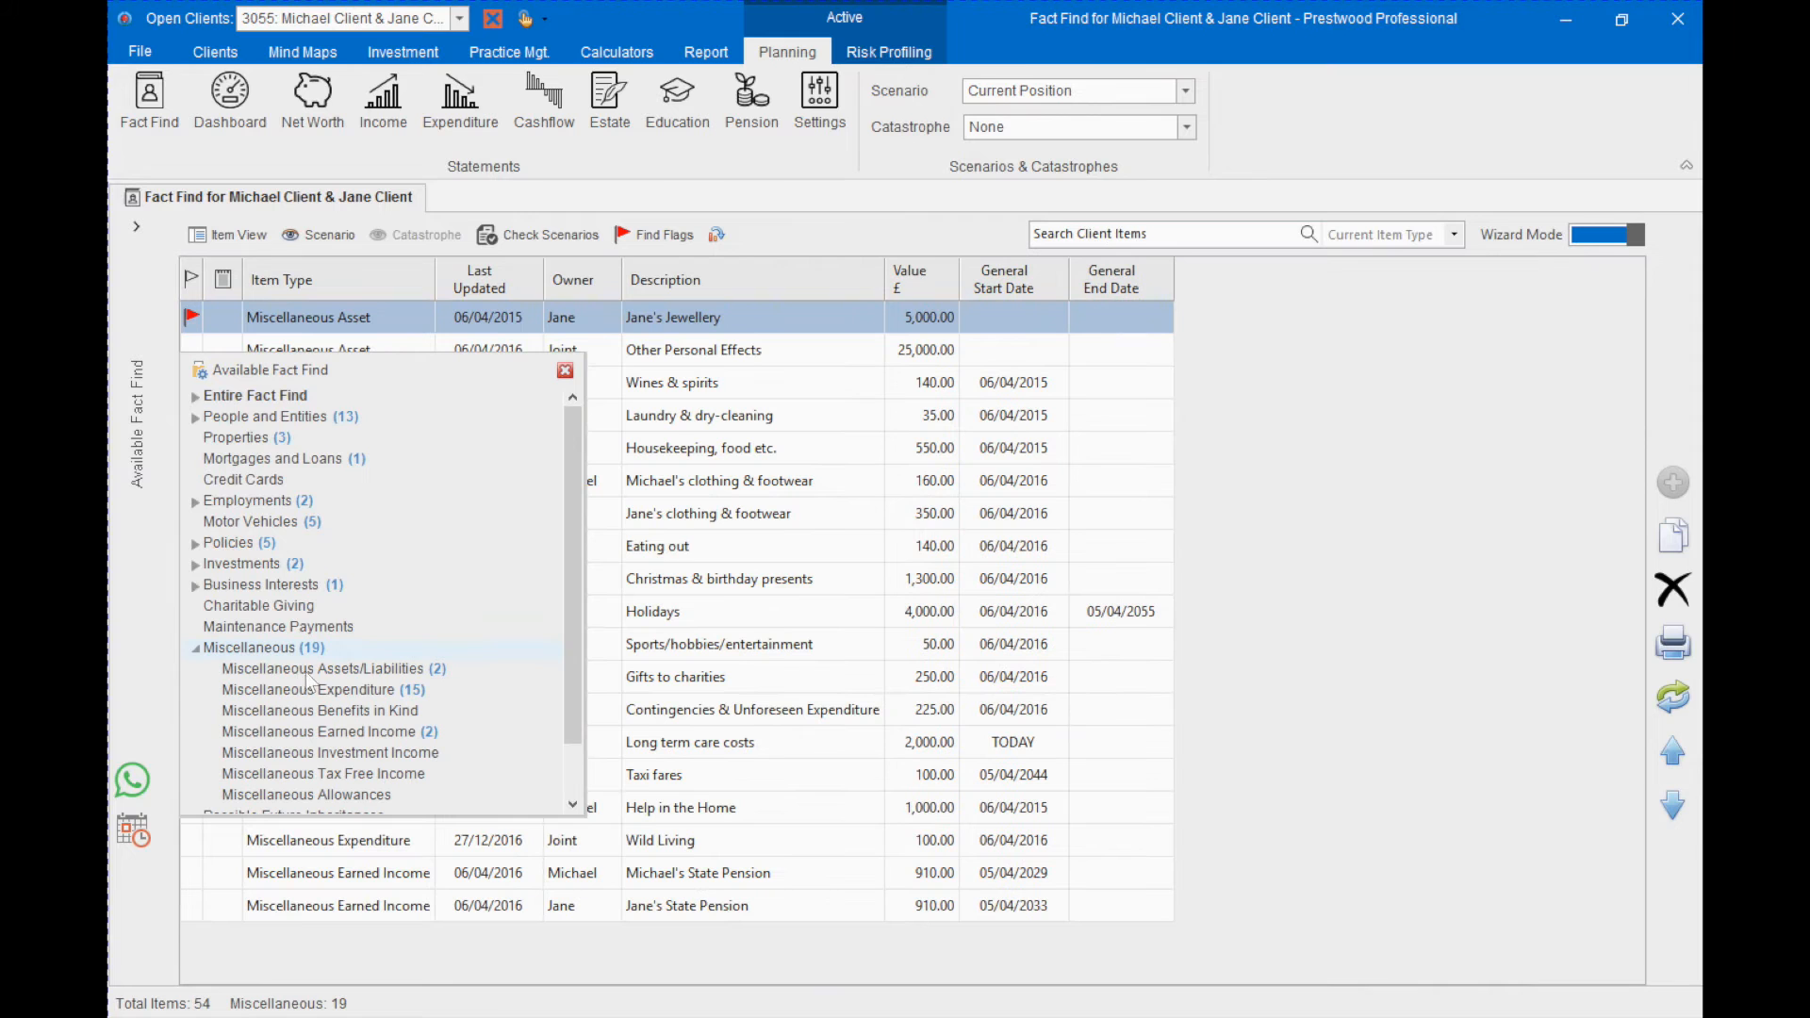
click(313, 691)
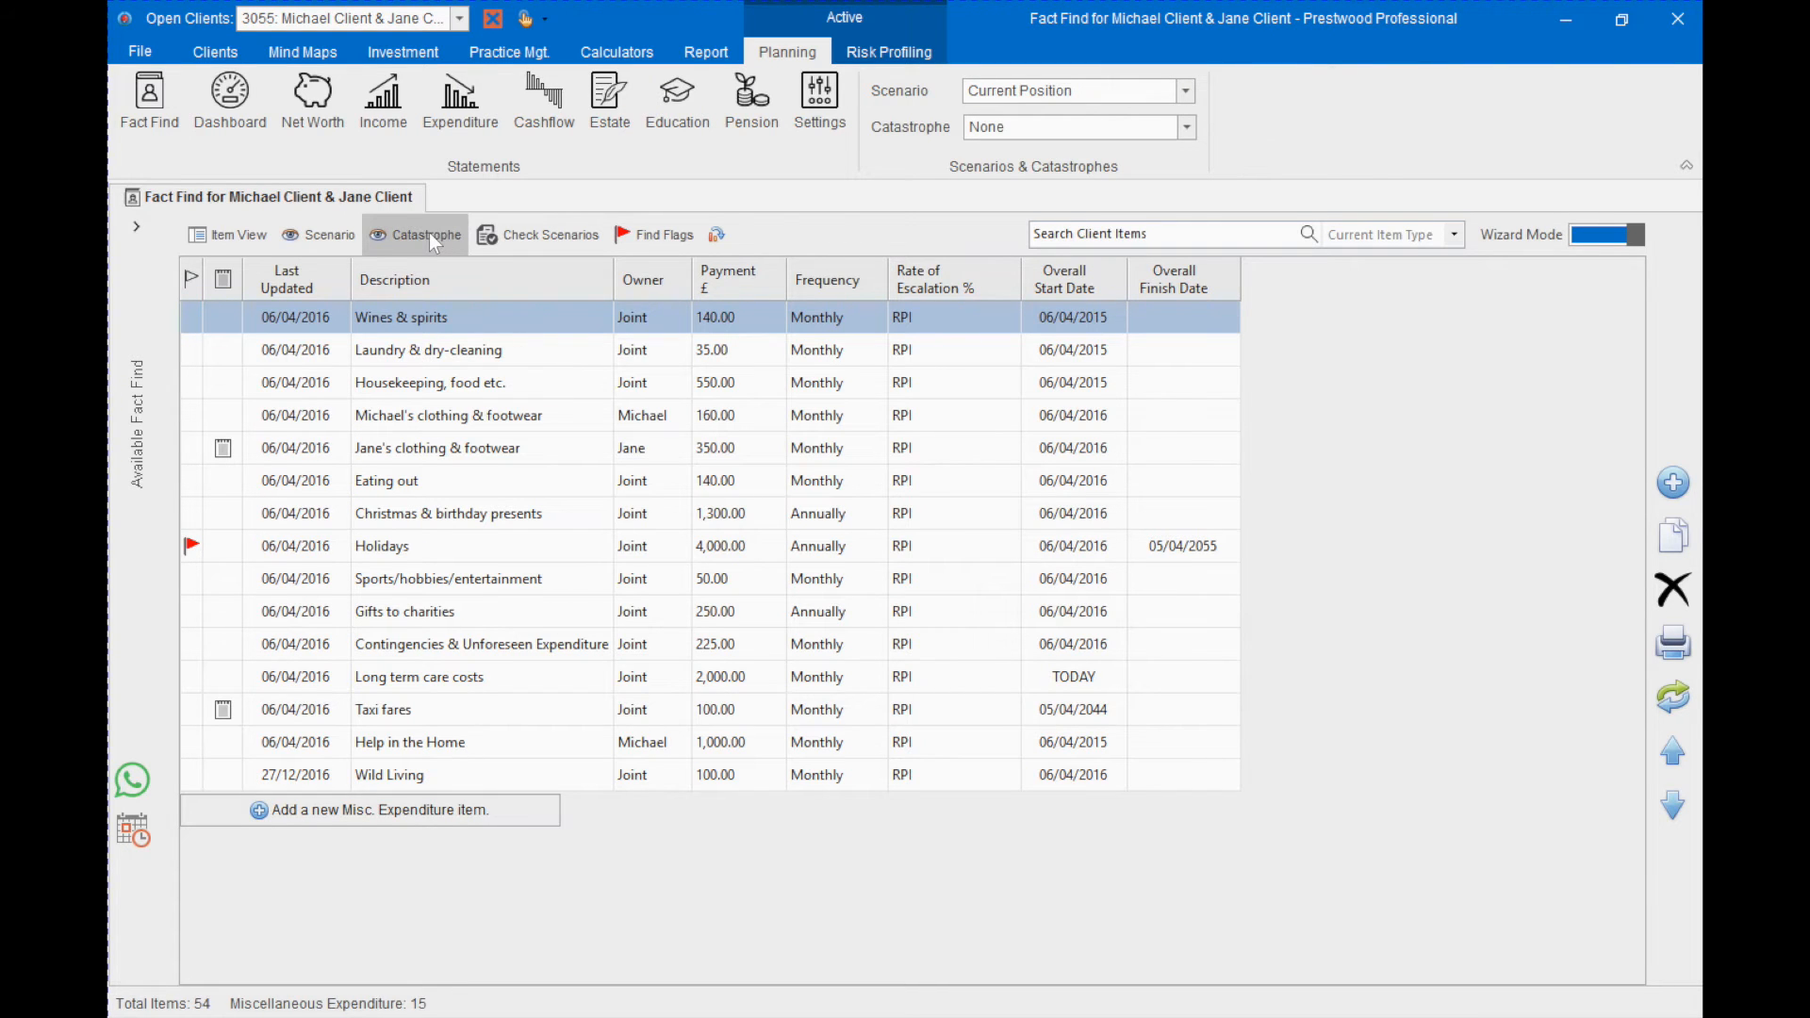
click(396, 234)
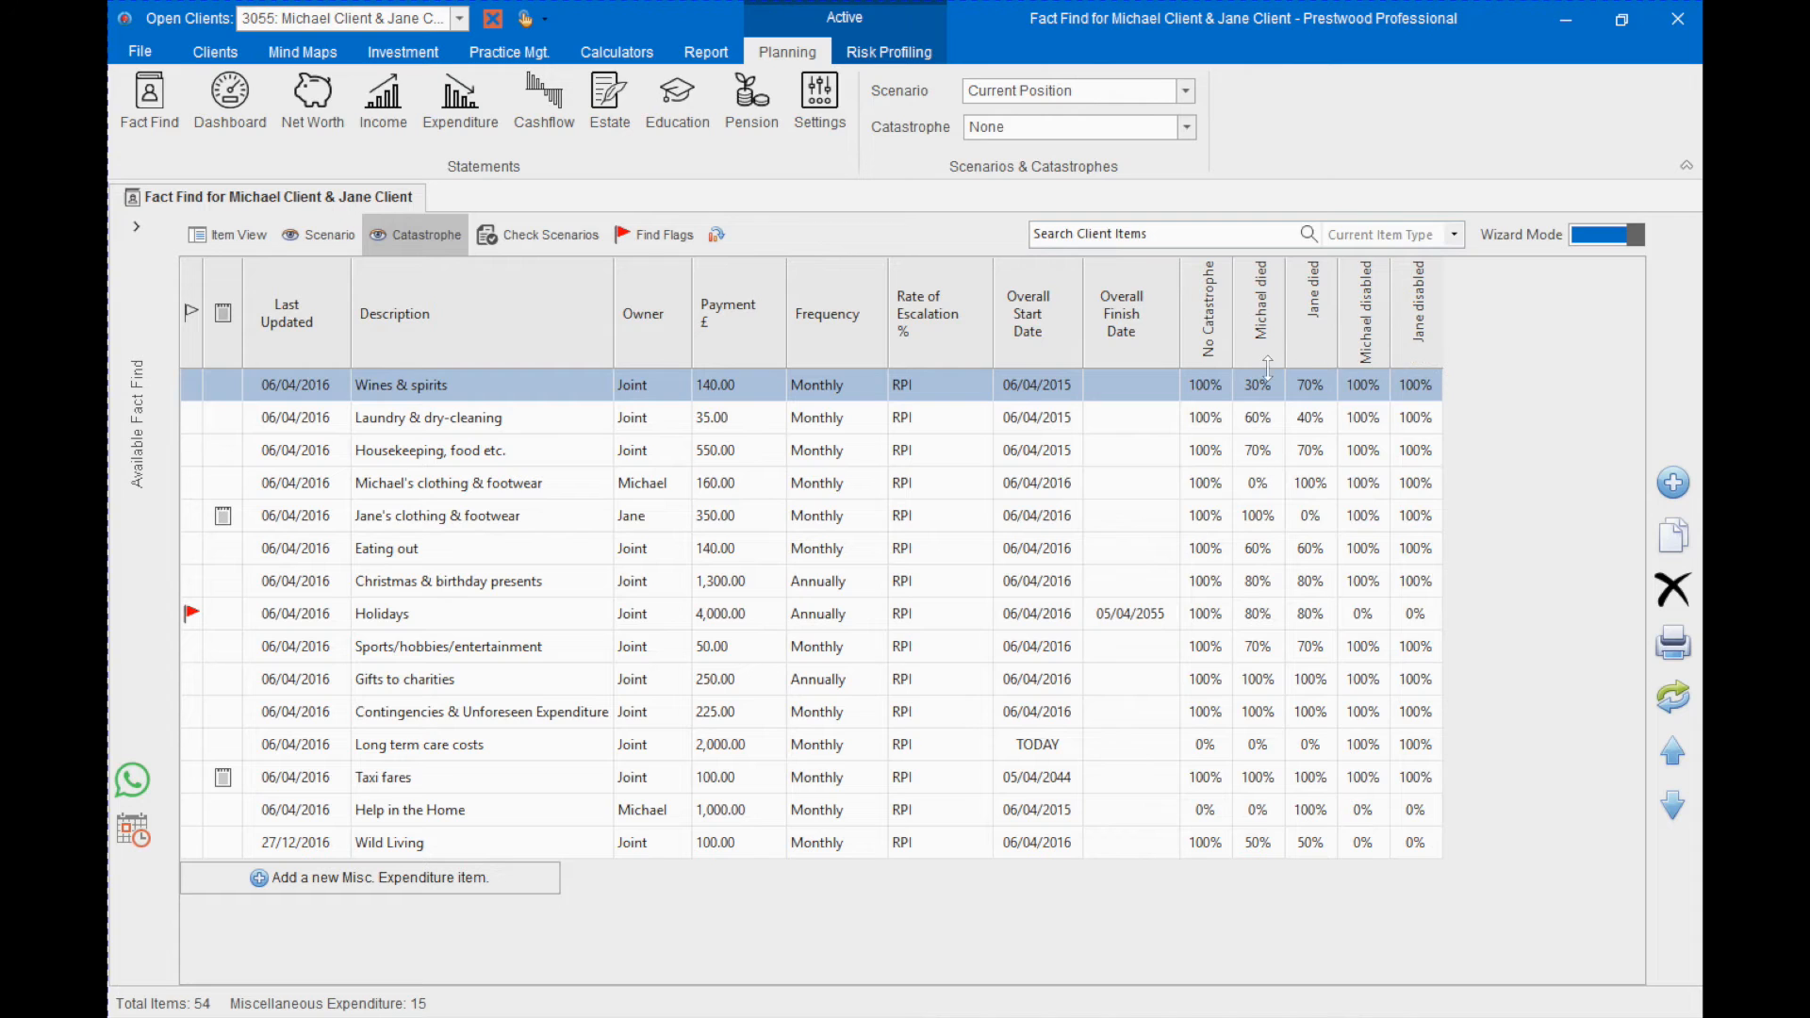
click(474, 620)
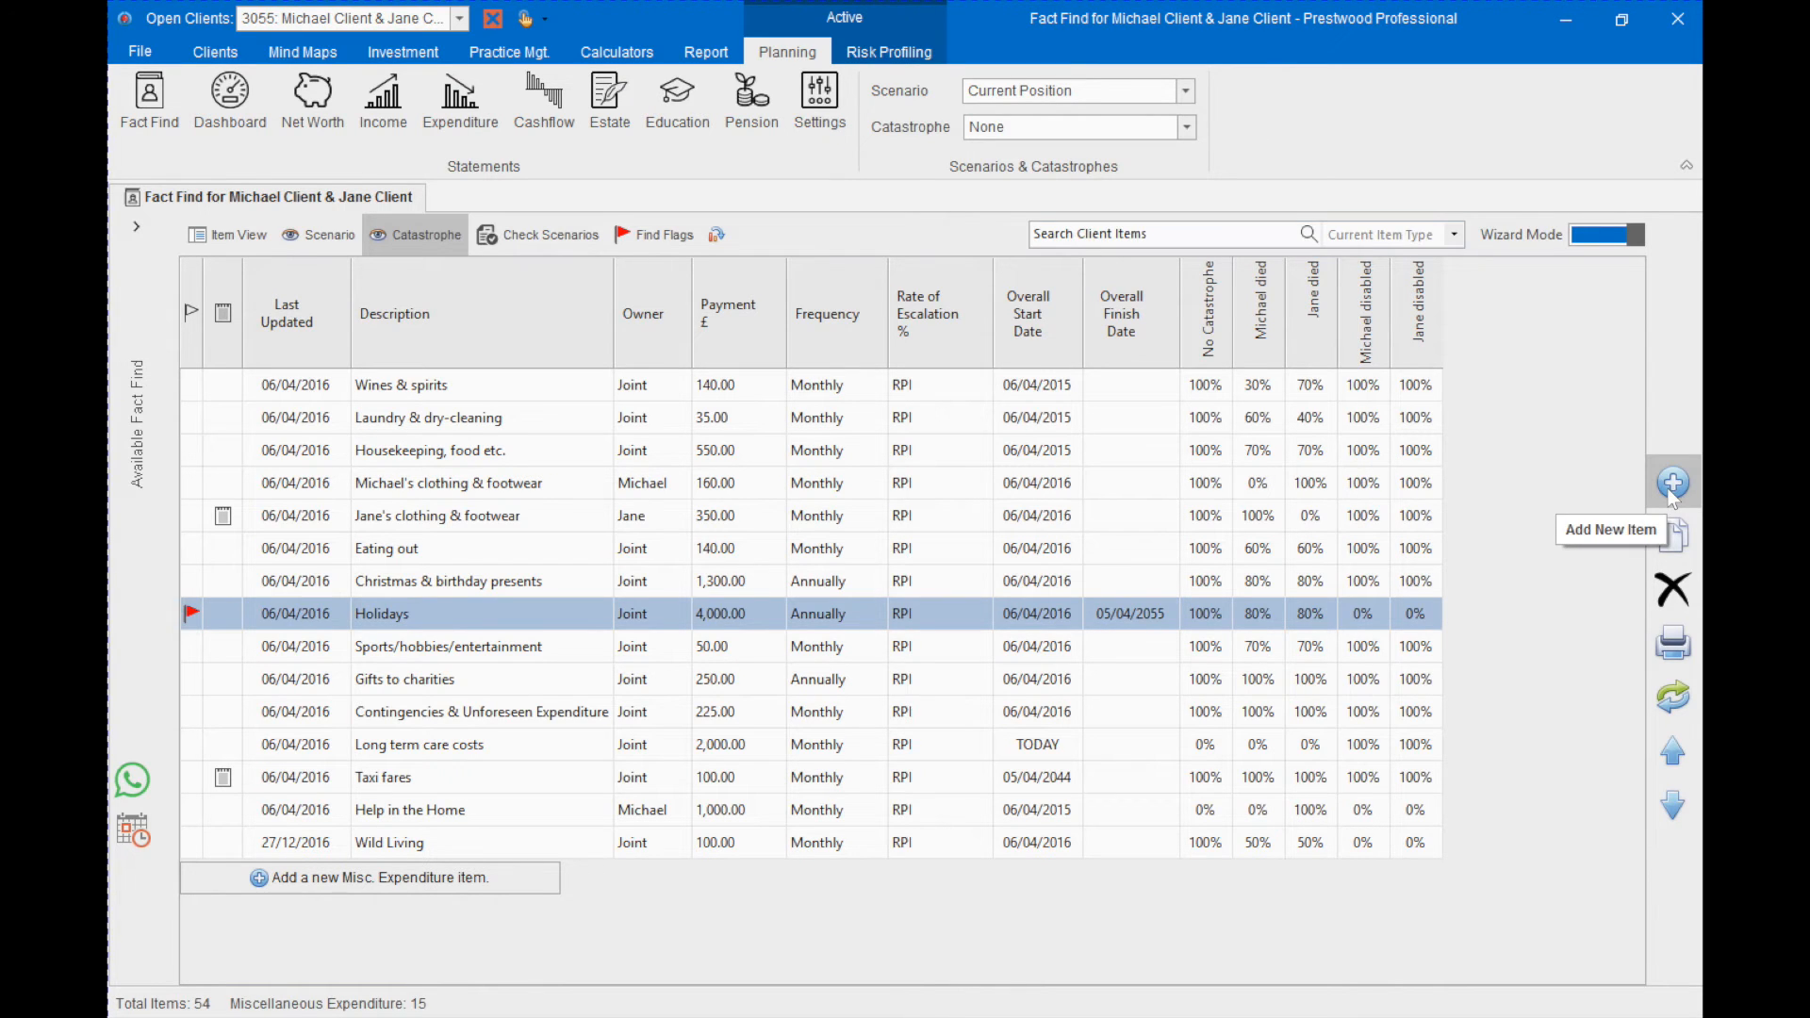
- Add a Misc. Expenditure item described as Wild Living, with category Personal Expenses and owner Joint
click(258, 879)
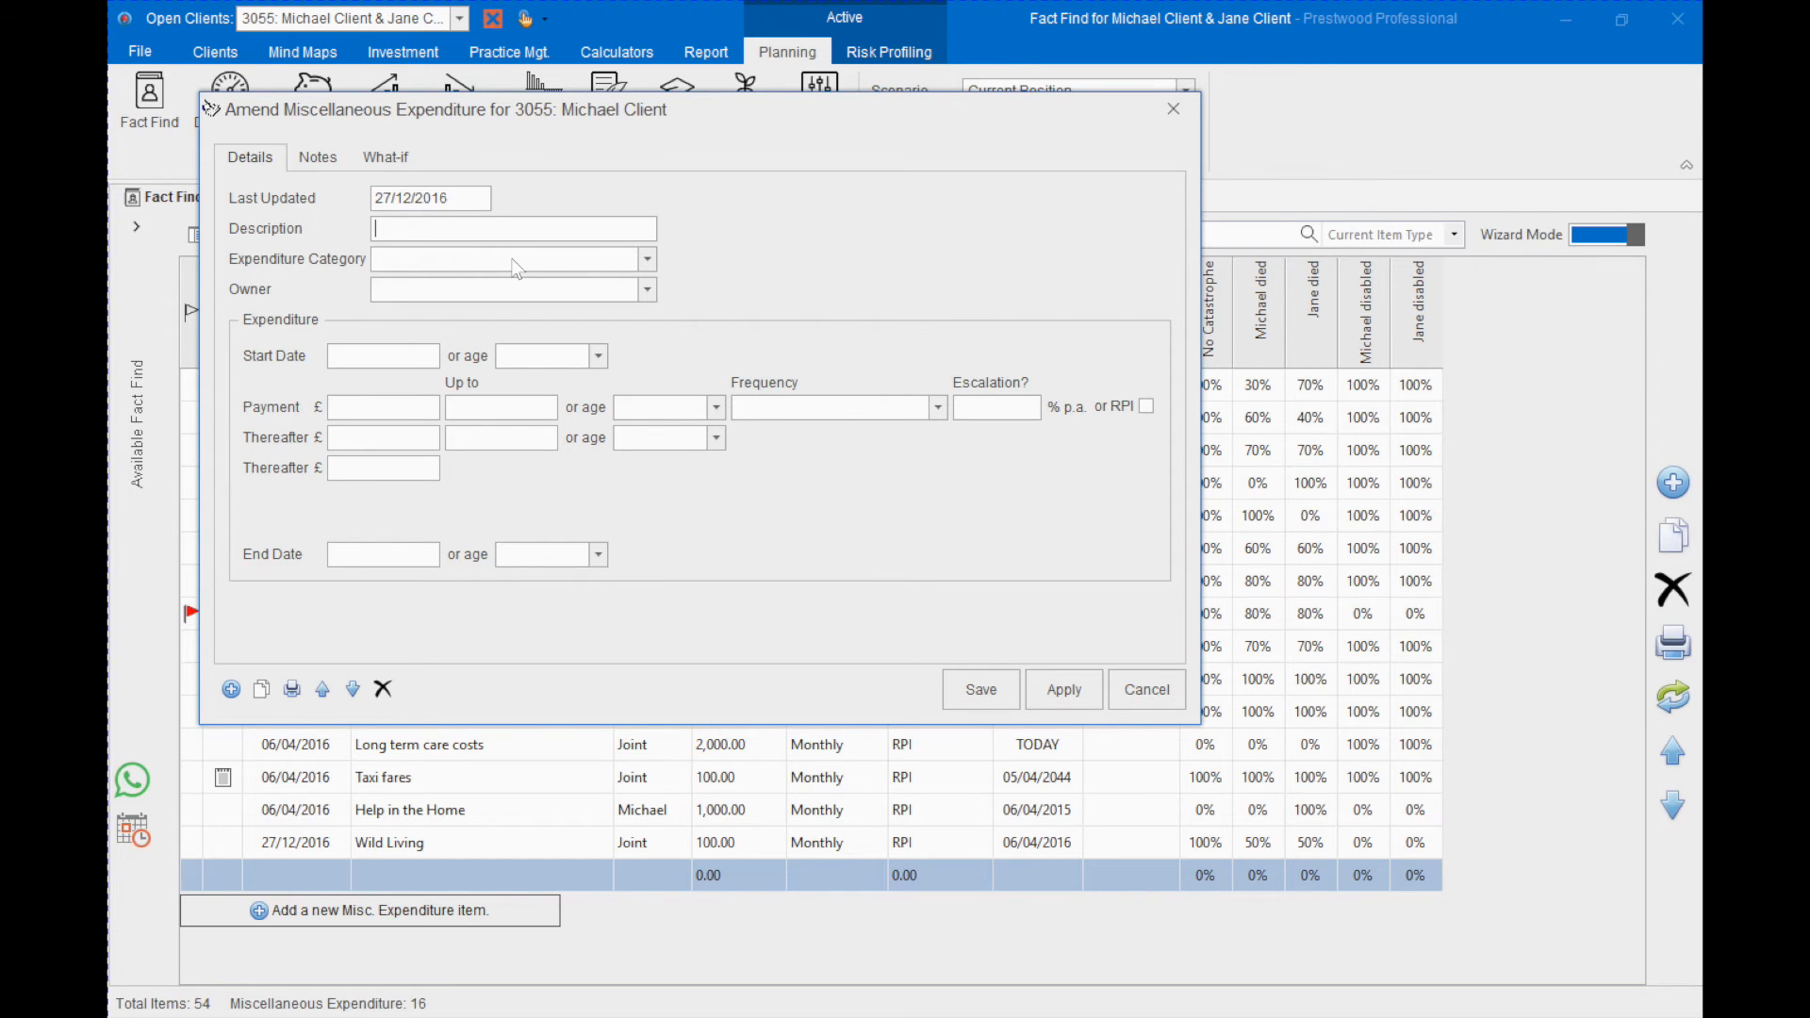
text(Wild Living)
click(529, 269)
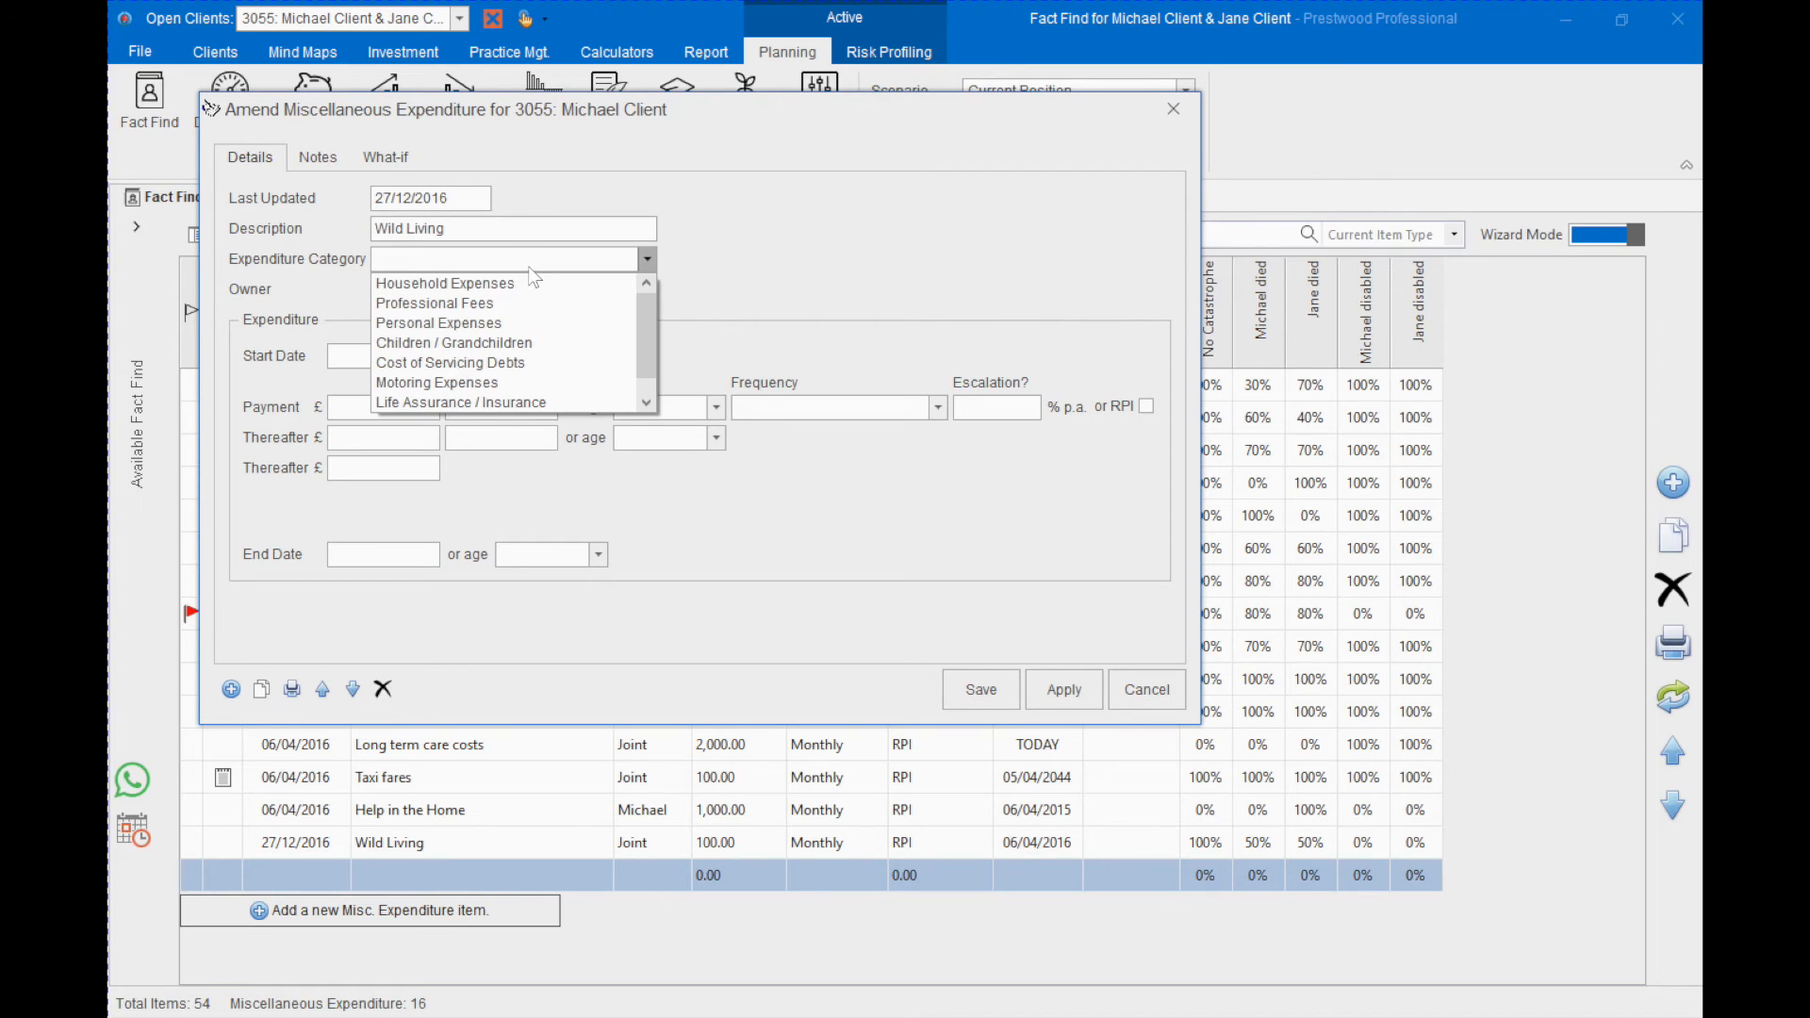
click(473, 323)
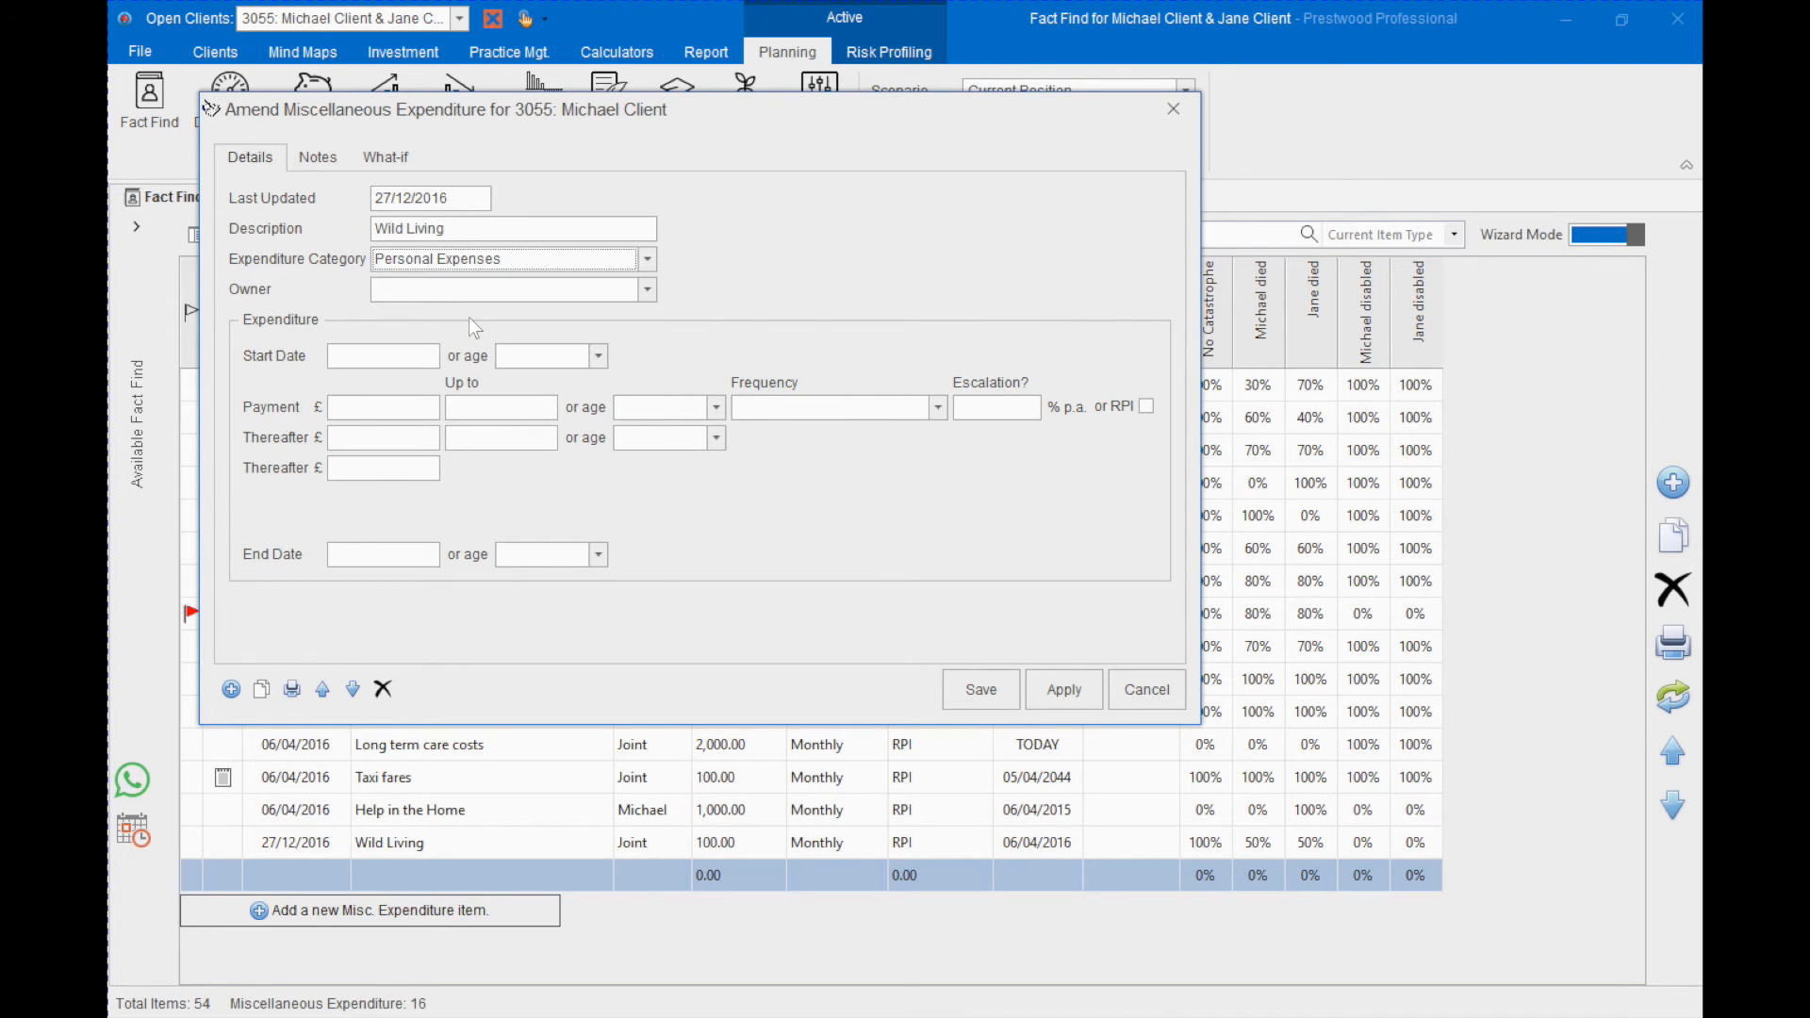
click(496, 292)
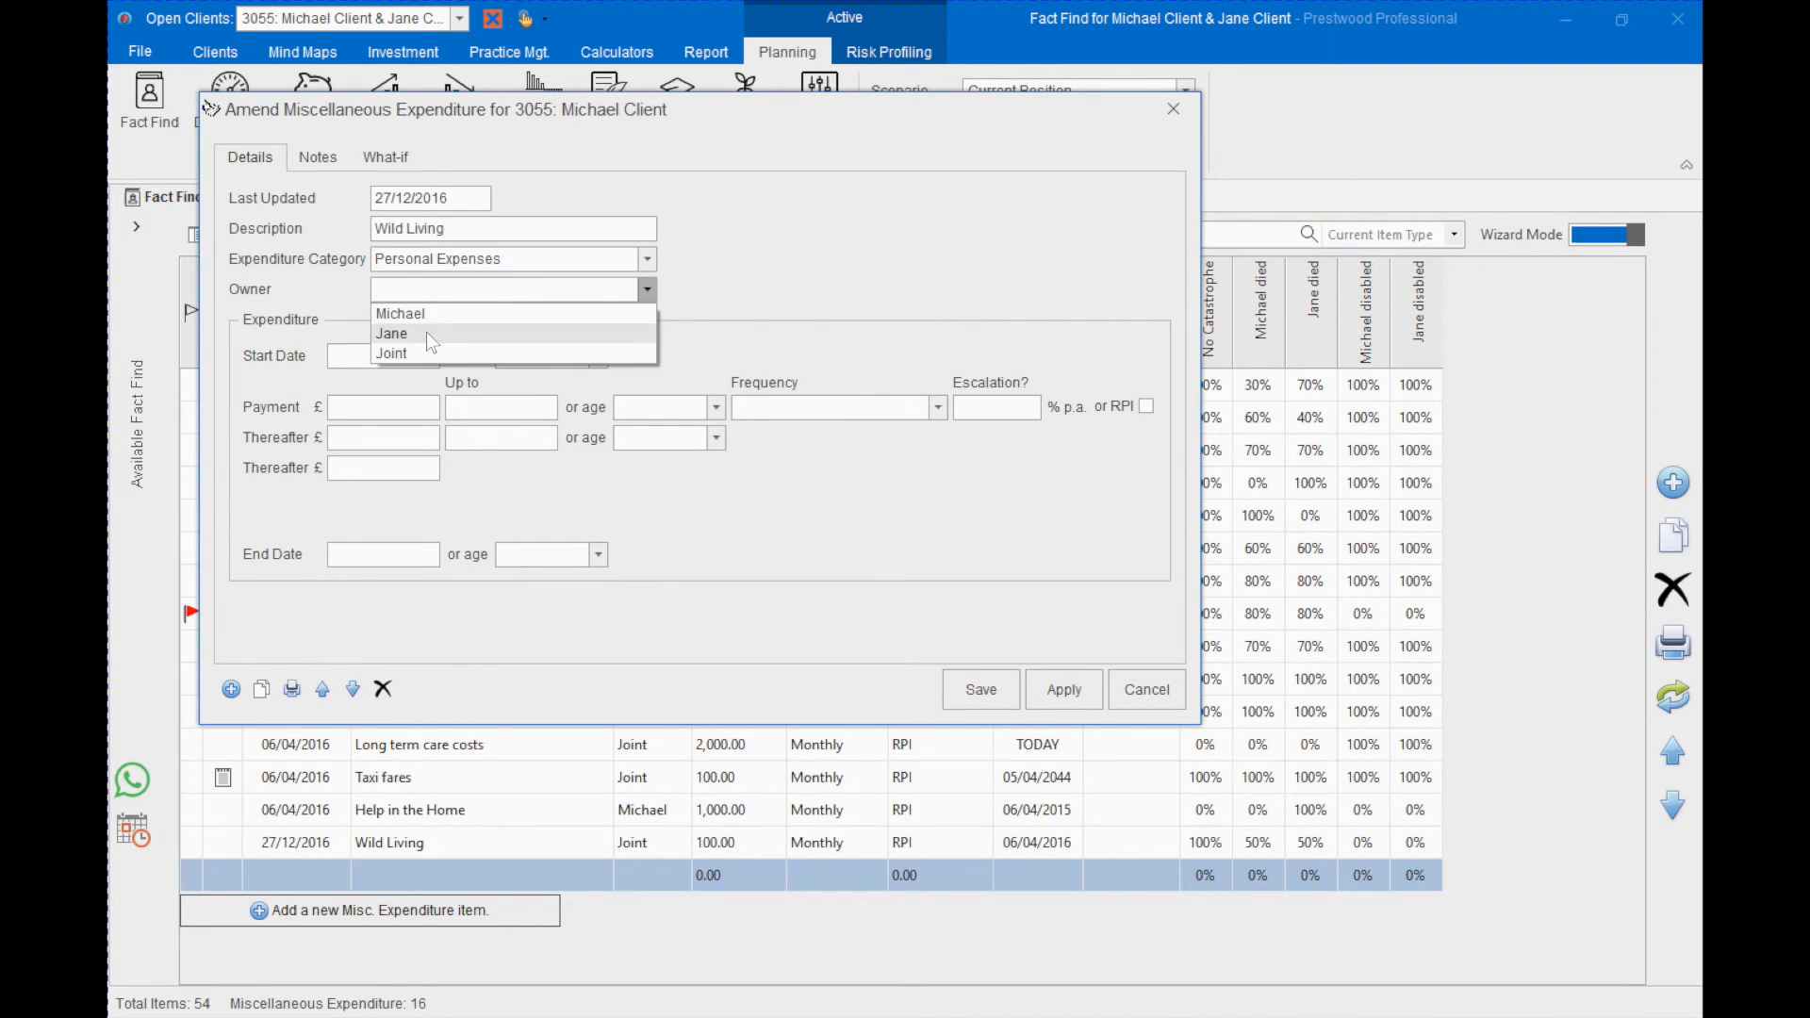
click(420, 356)
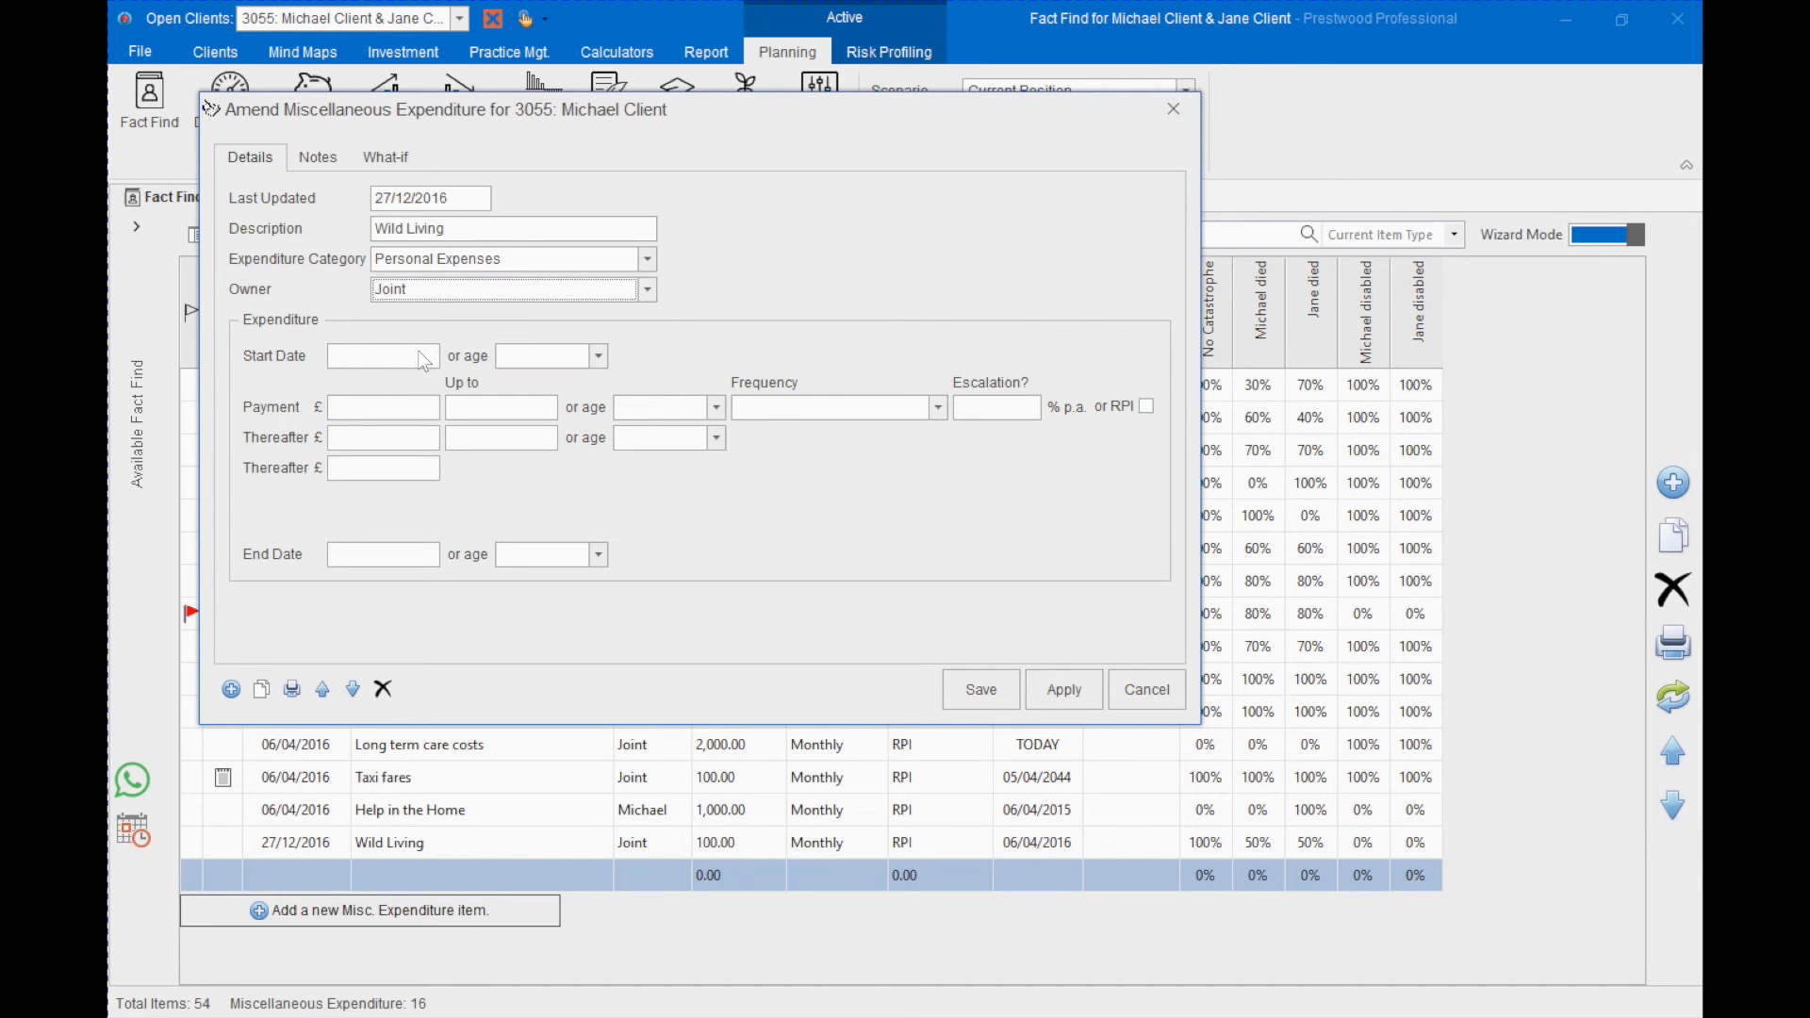
- Set the start date to 06/04/2016 and the payment to £100 monthly up to Retirement
click(403, 356)
key(space)
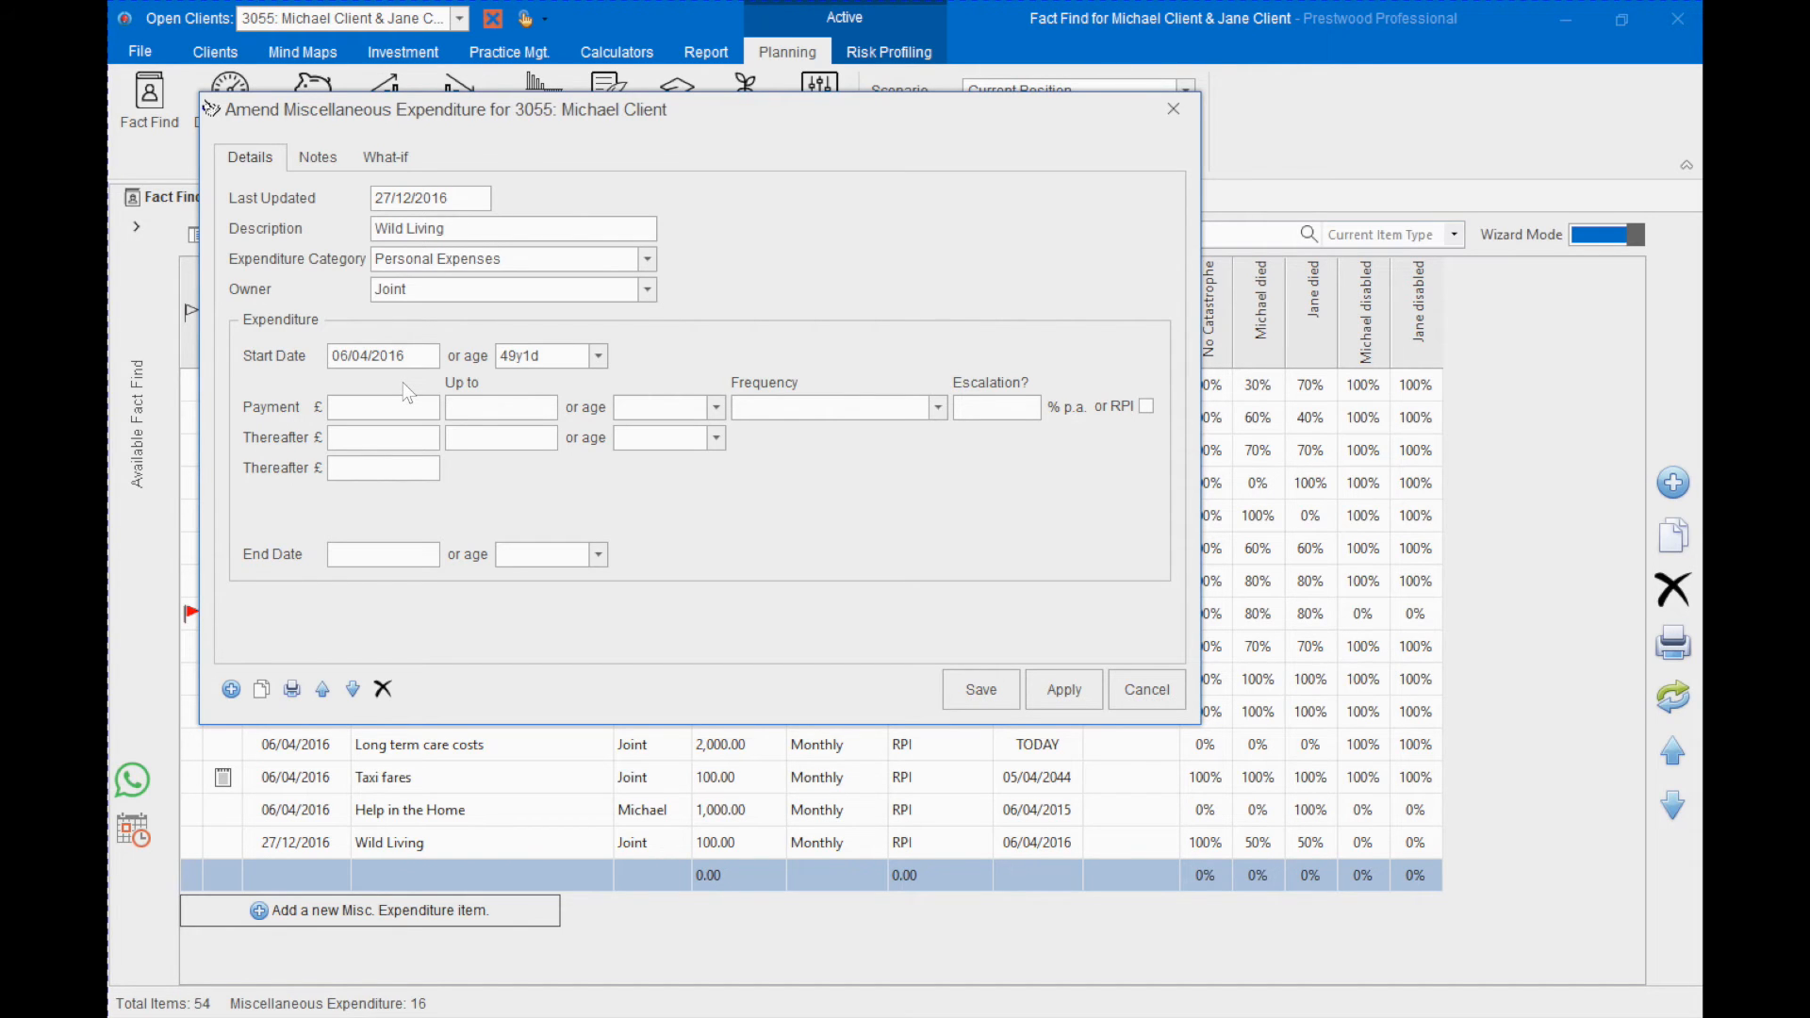
key(Tab)
text(100)
click(807, 409)
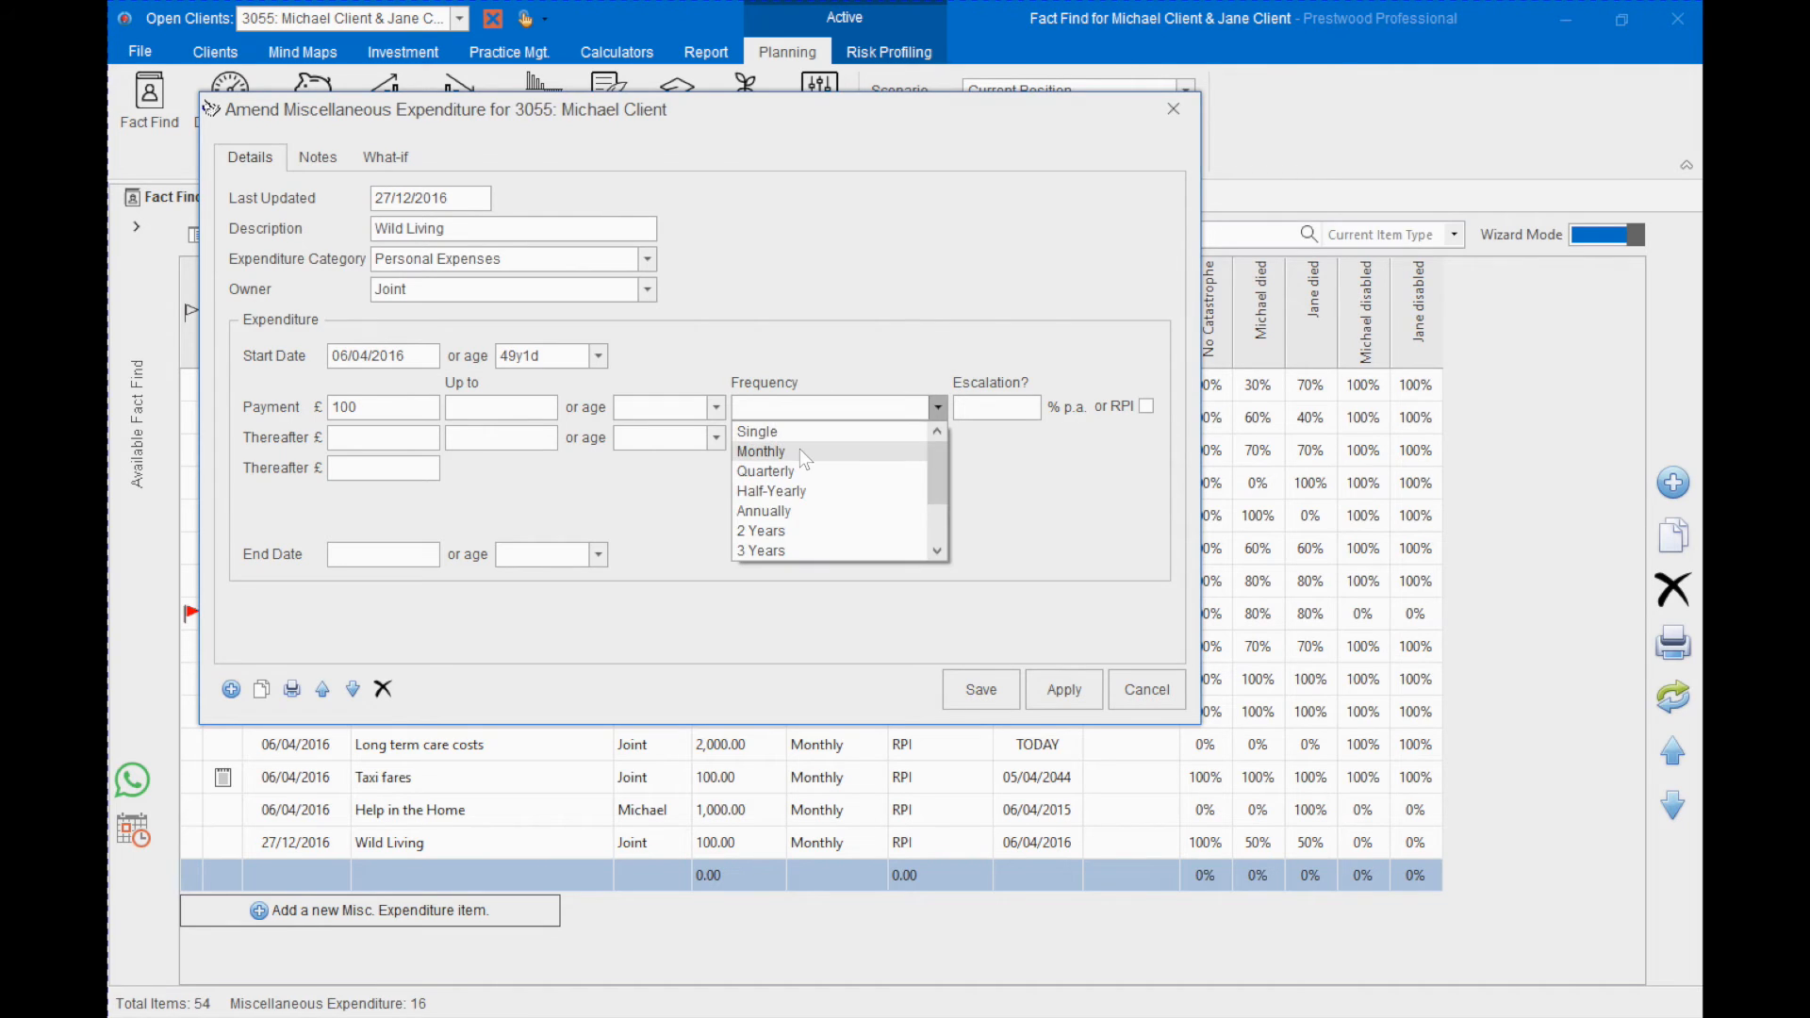
click(800, 449)
click(718, 408)
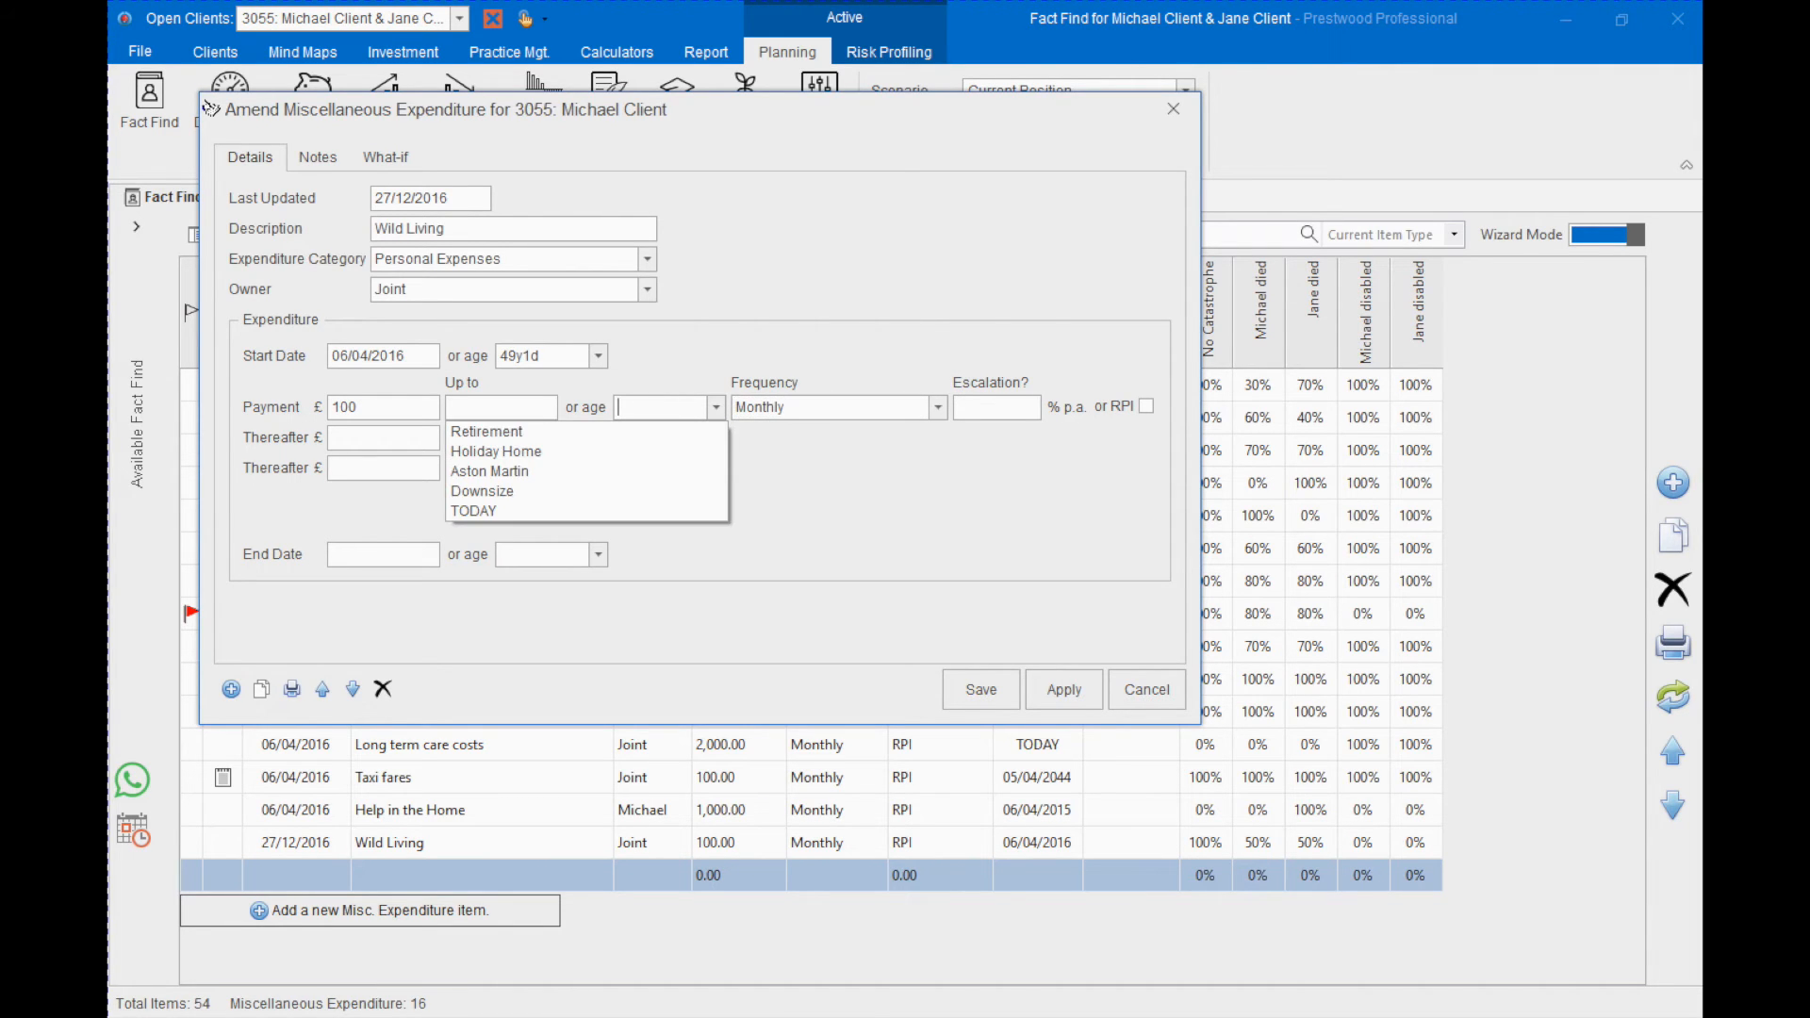
click(529, 435)
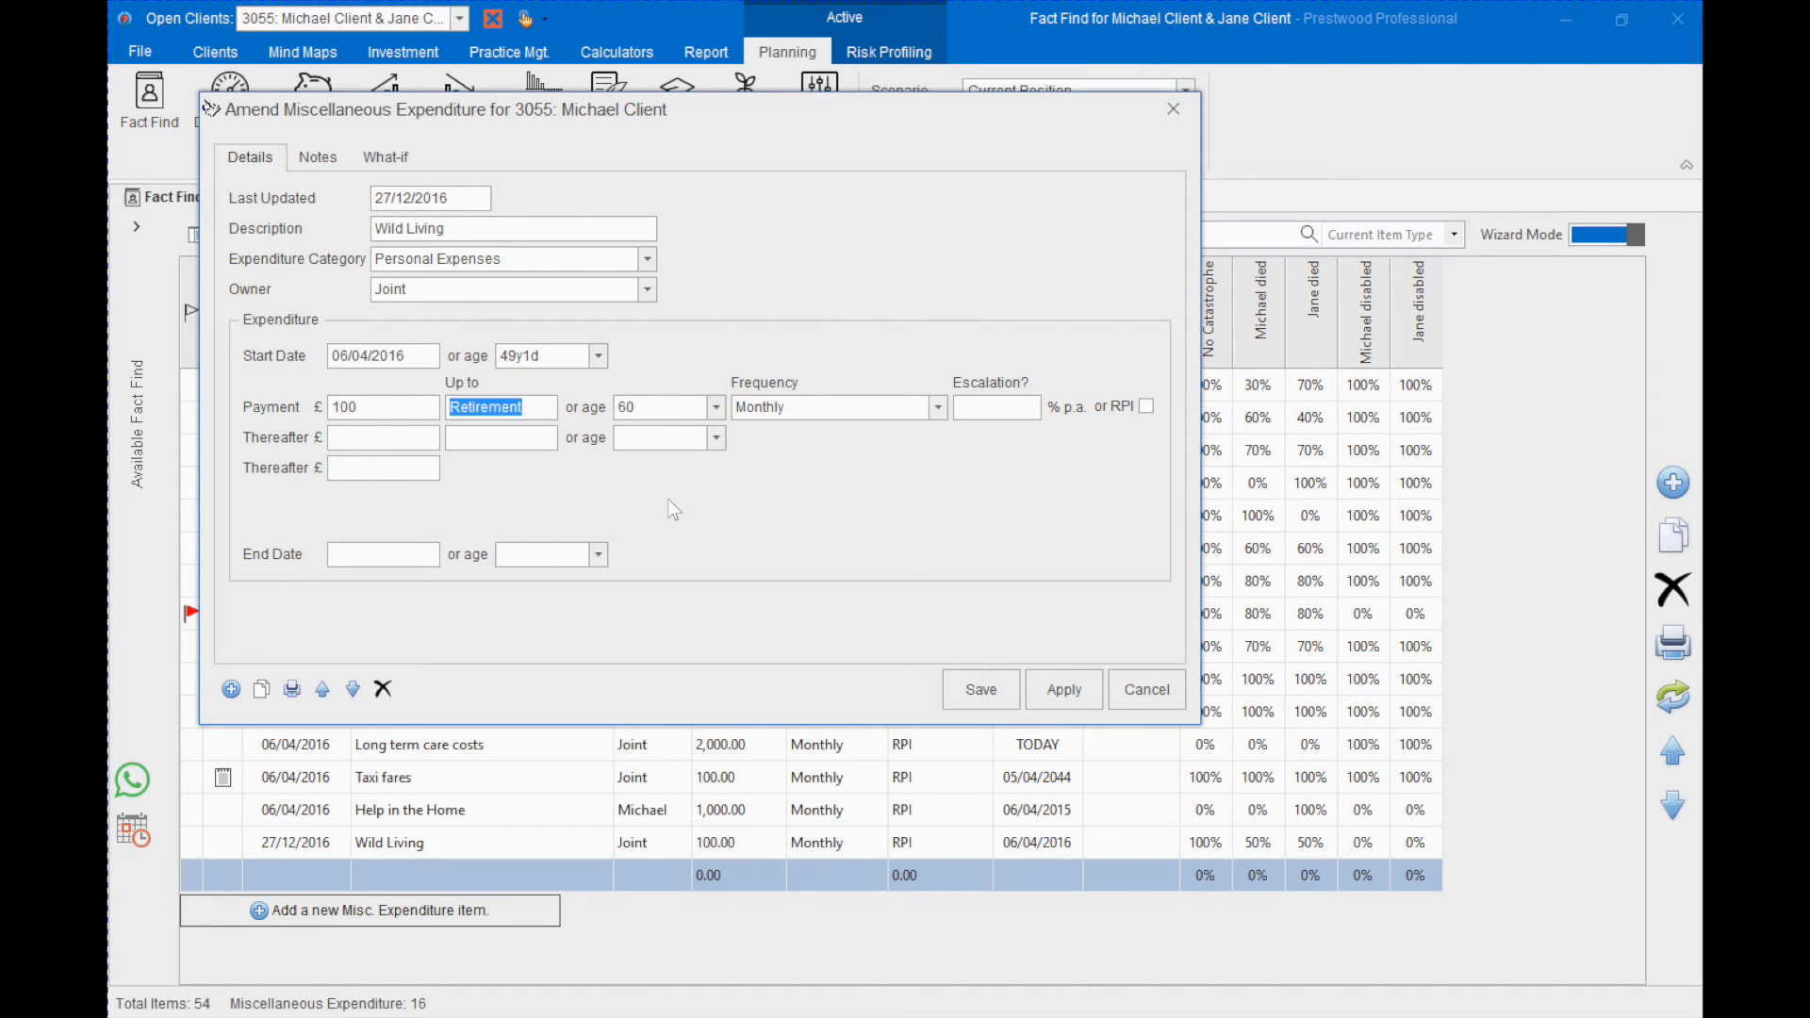
- Set the thereafter payments to £200 up to age 75 and then £50, apply RPI escalation, and try to save the item
click(382, 439)
text(75)
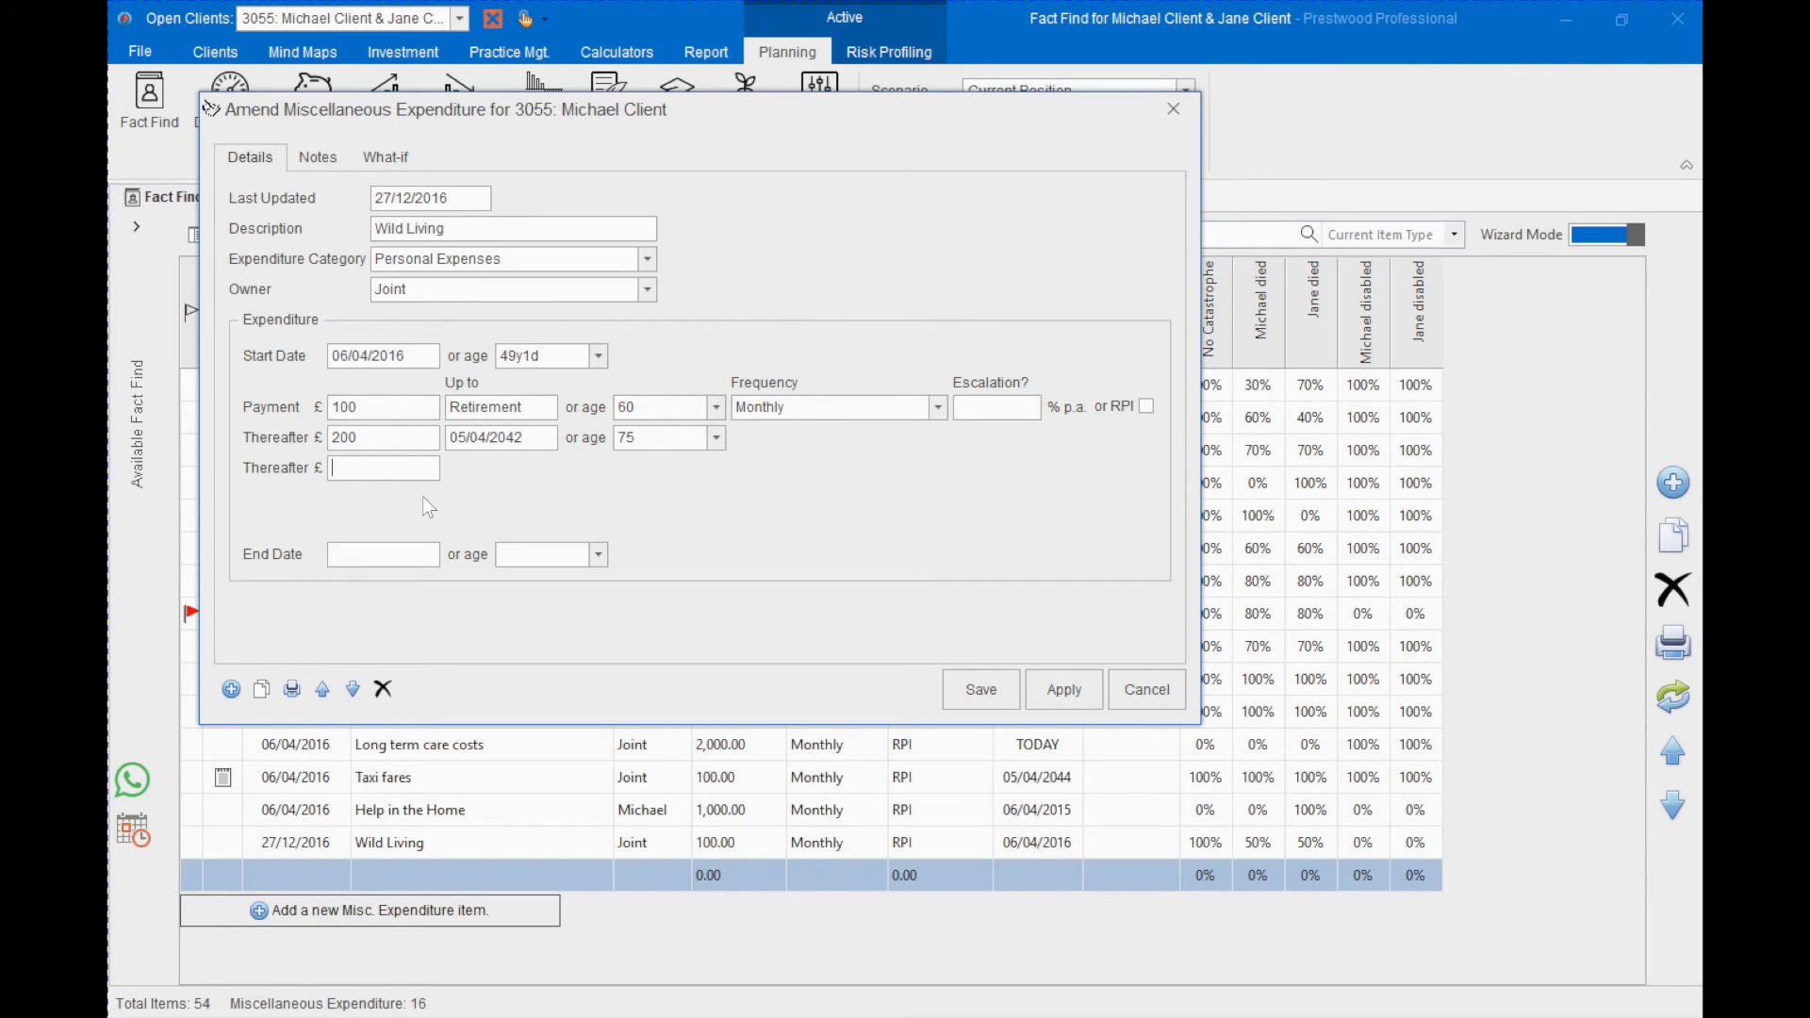
text(50)
click(1147, 408)
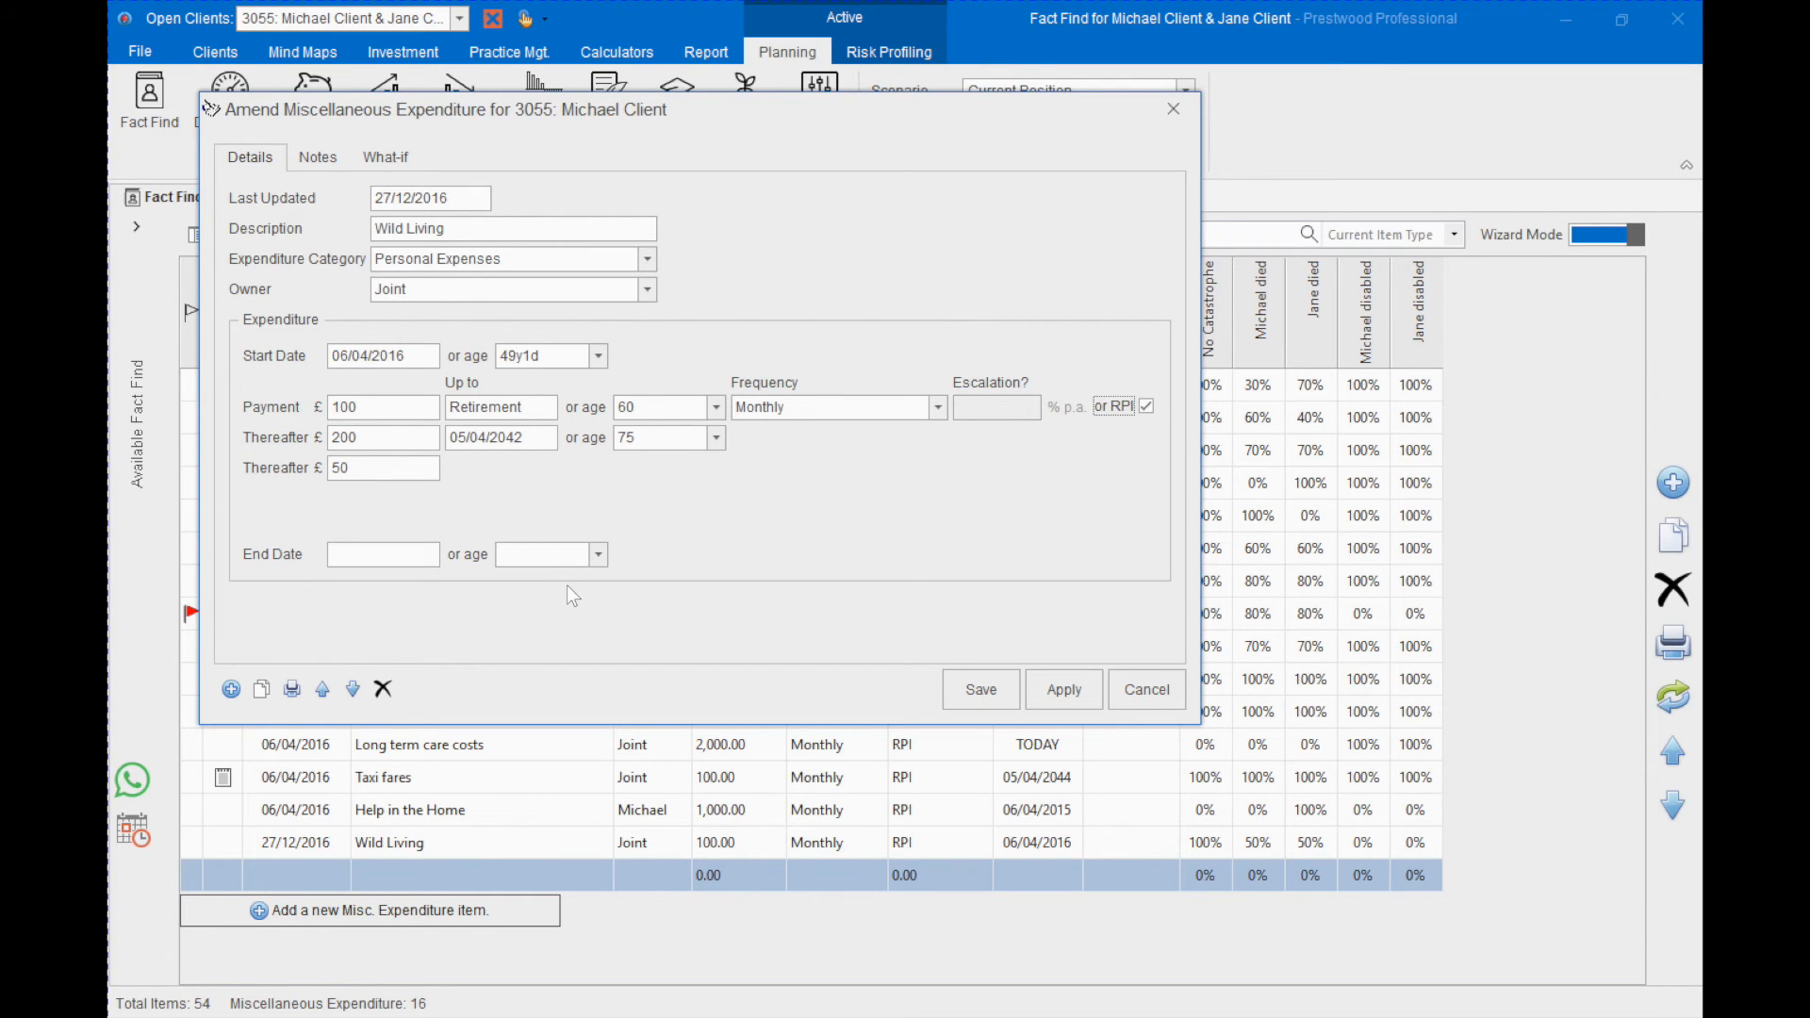
click(972, 684)
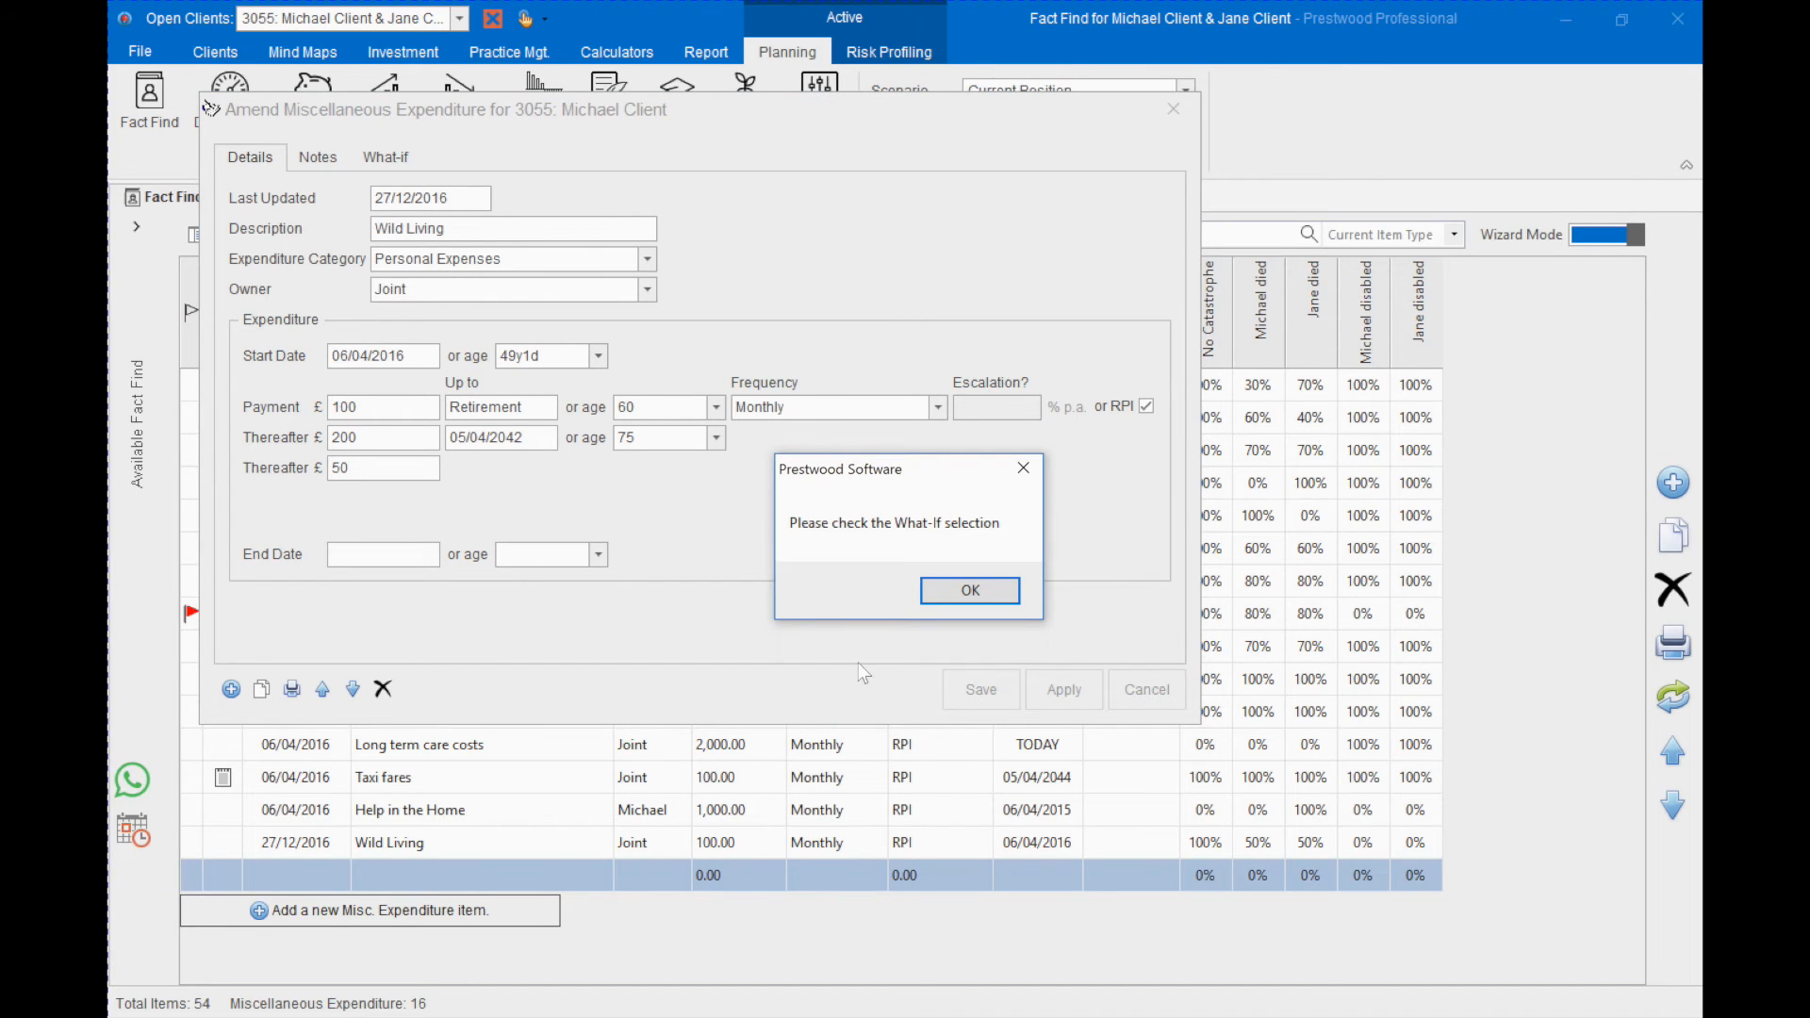
click(971, 590)
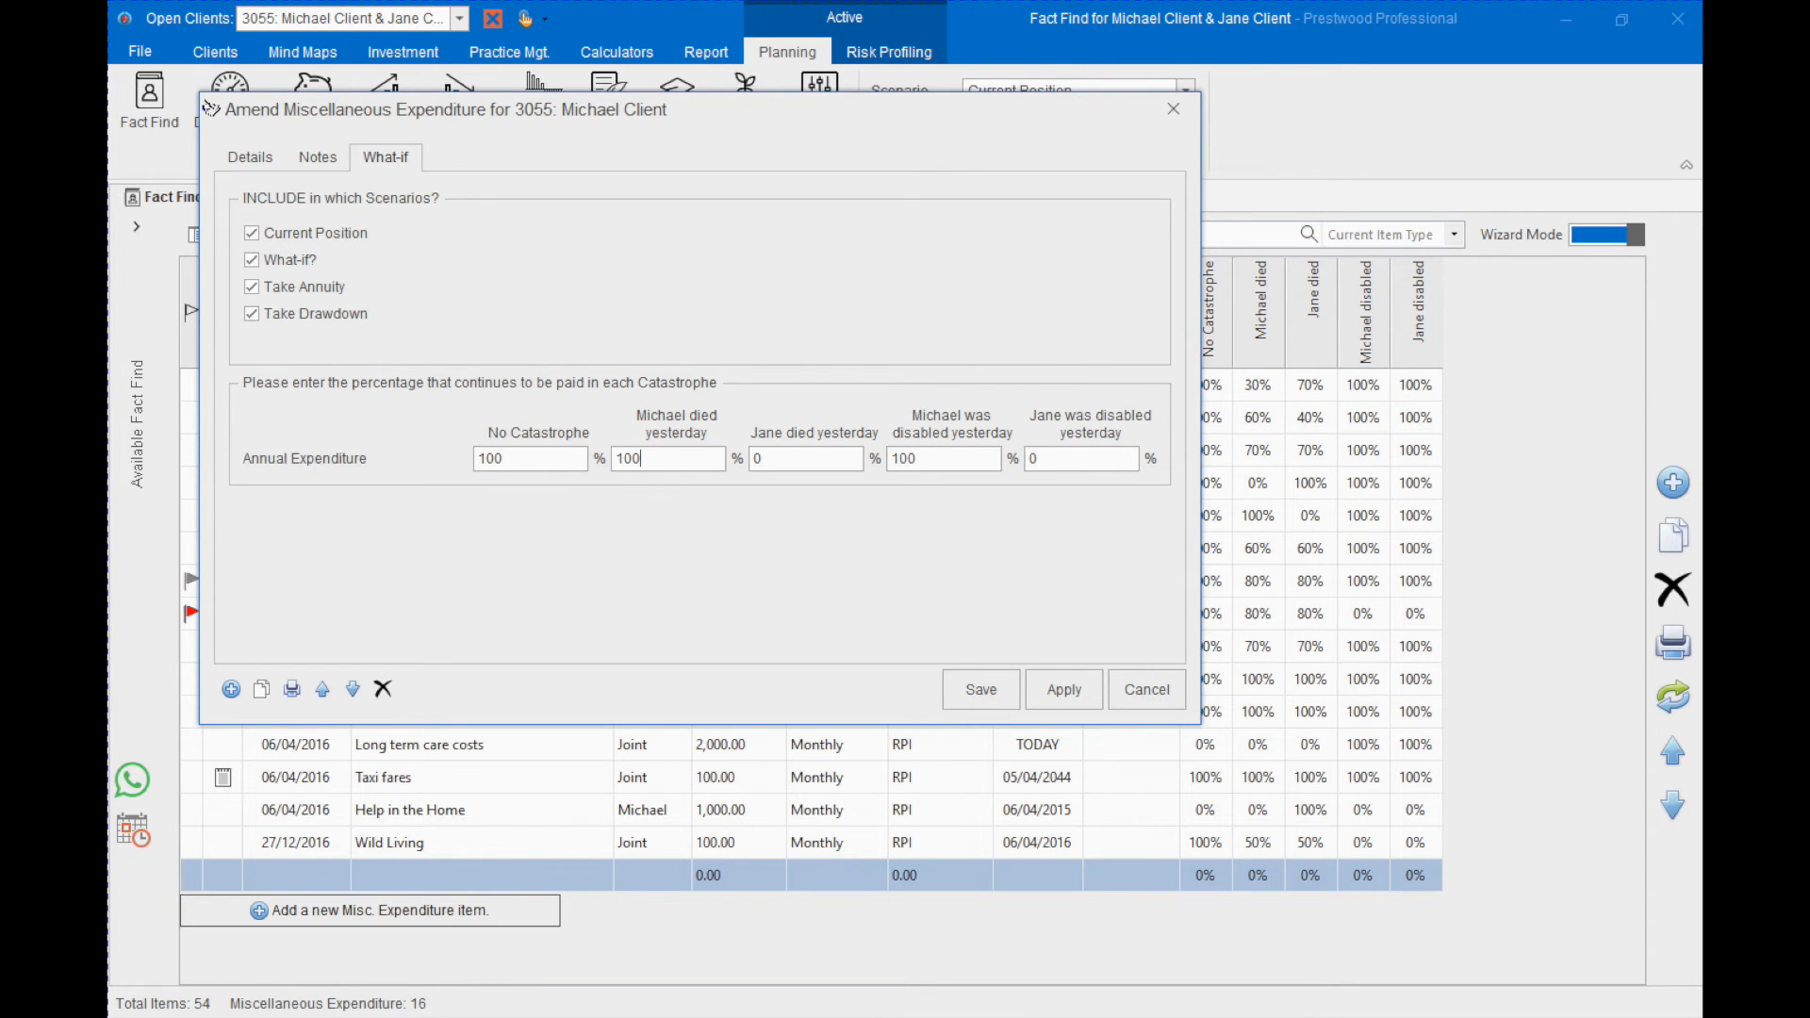
- Set the continuing expenditure to 50% for either client's death and 0% for the first client's disability, and save the item
key(BackSpace)
key(BackSpace)
key(BackSpace)
text(50)
key(Tab)
key(BackSpace)
text(50)
click(944, 457)
key(BackSpace)
key(BackSpace)
key(BackSpace)
text(0)
click(986, 696)
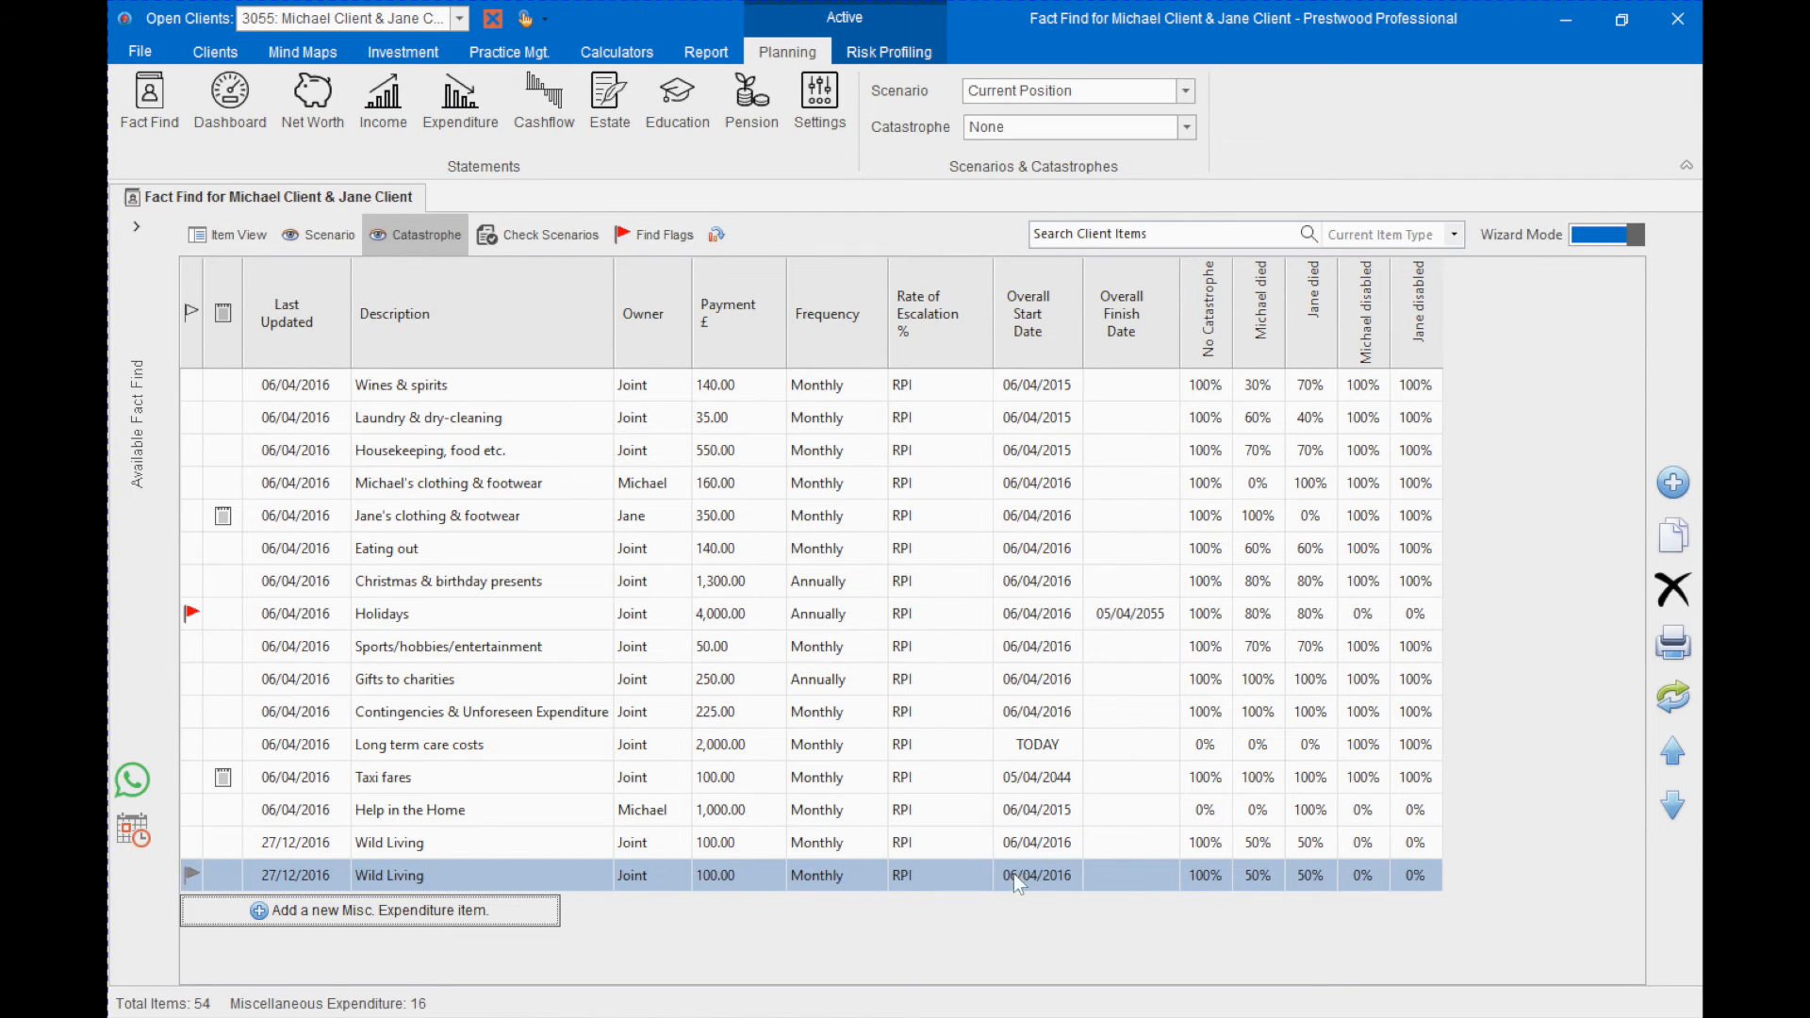
- Delete the first of the two Wild Living items from the expenditure list
click(429, 848)
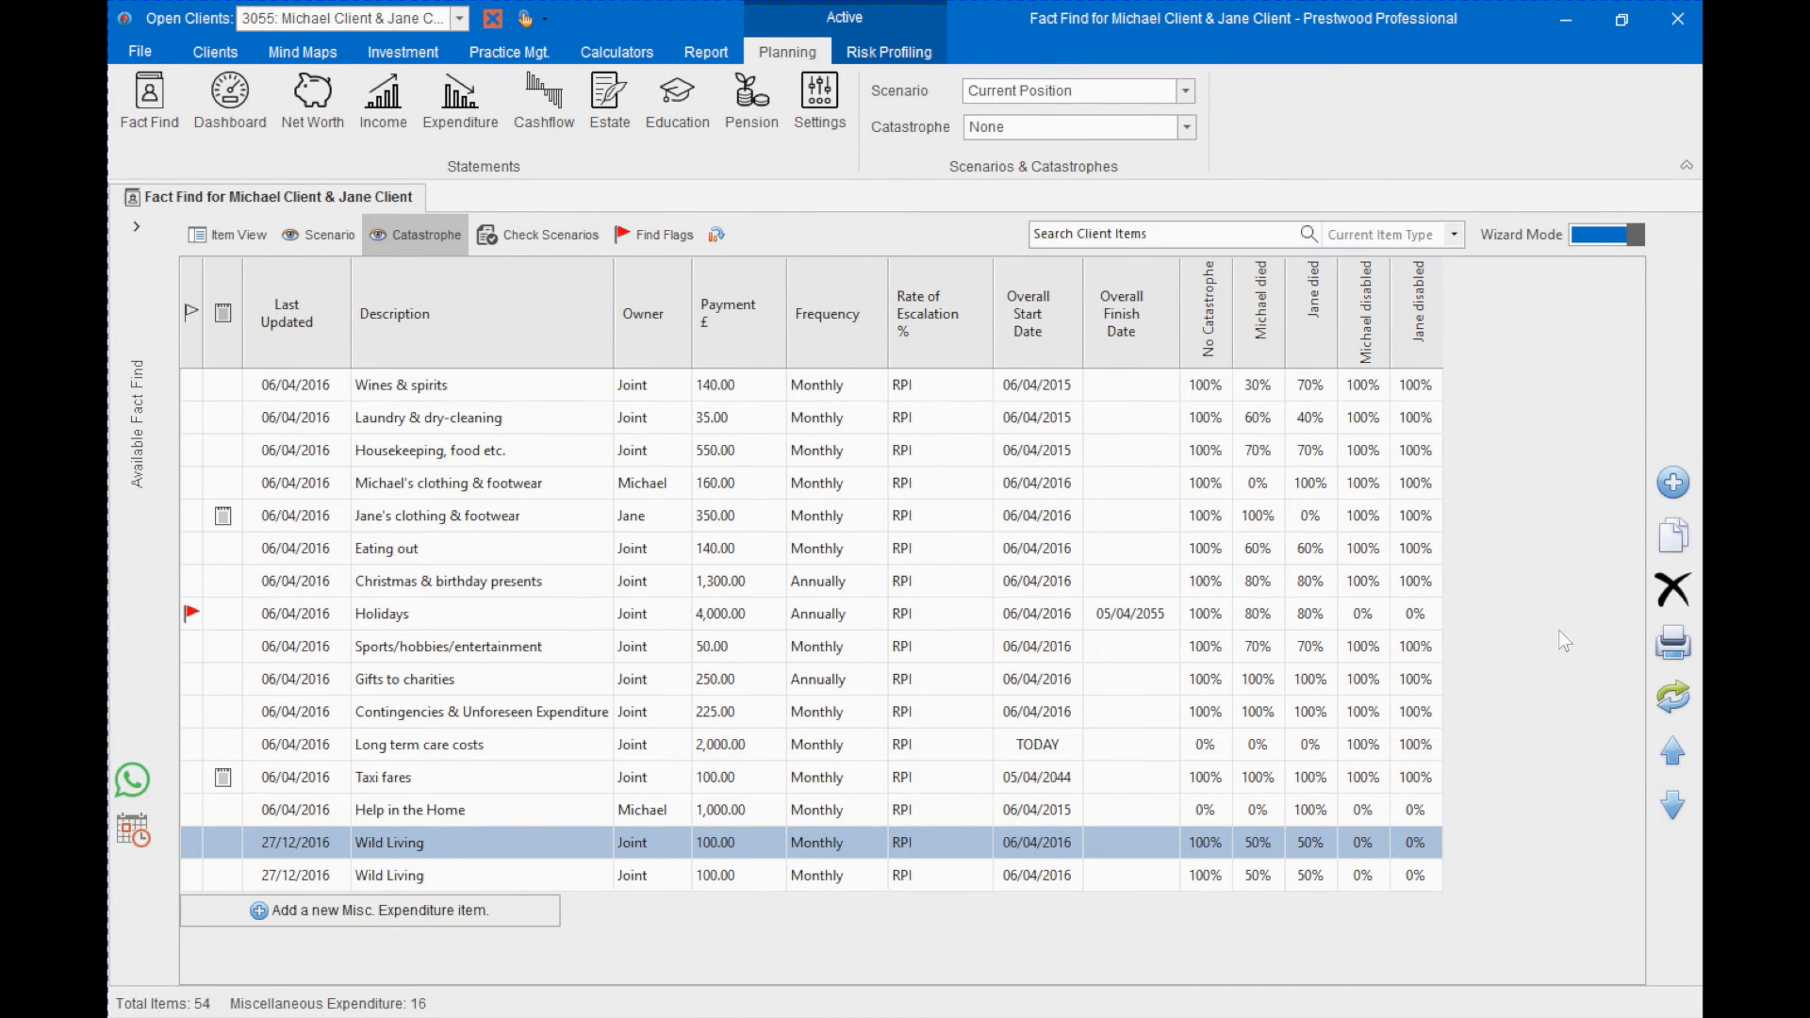
click(1670, 591)
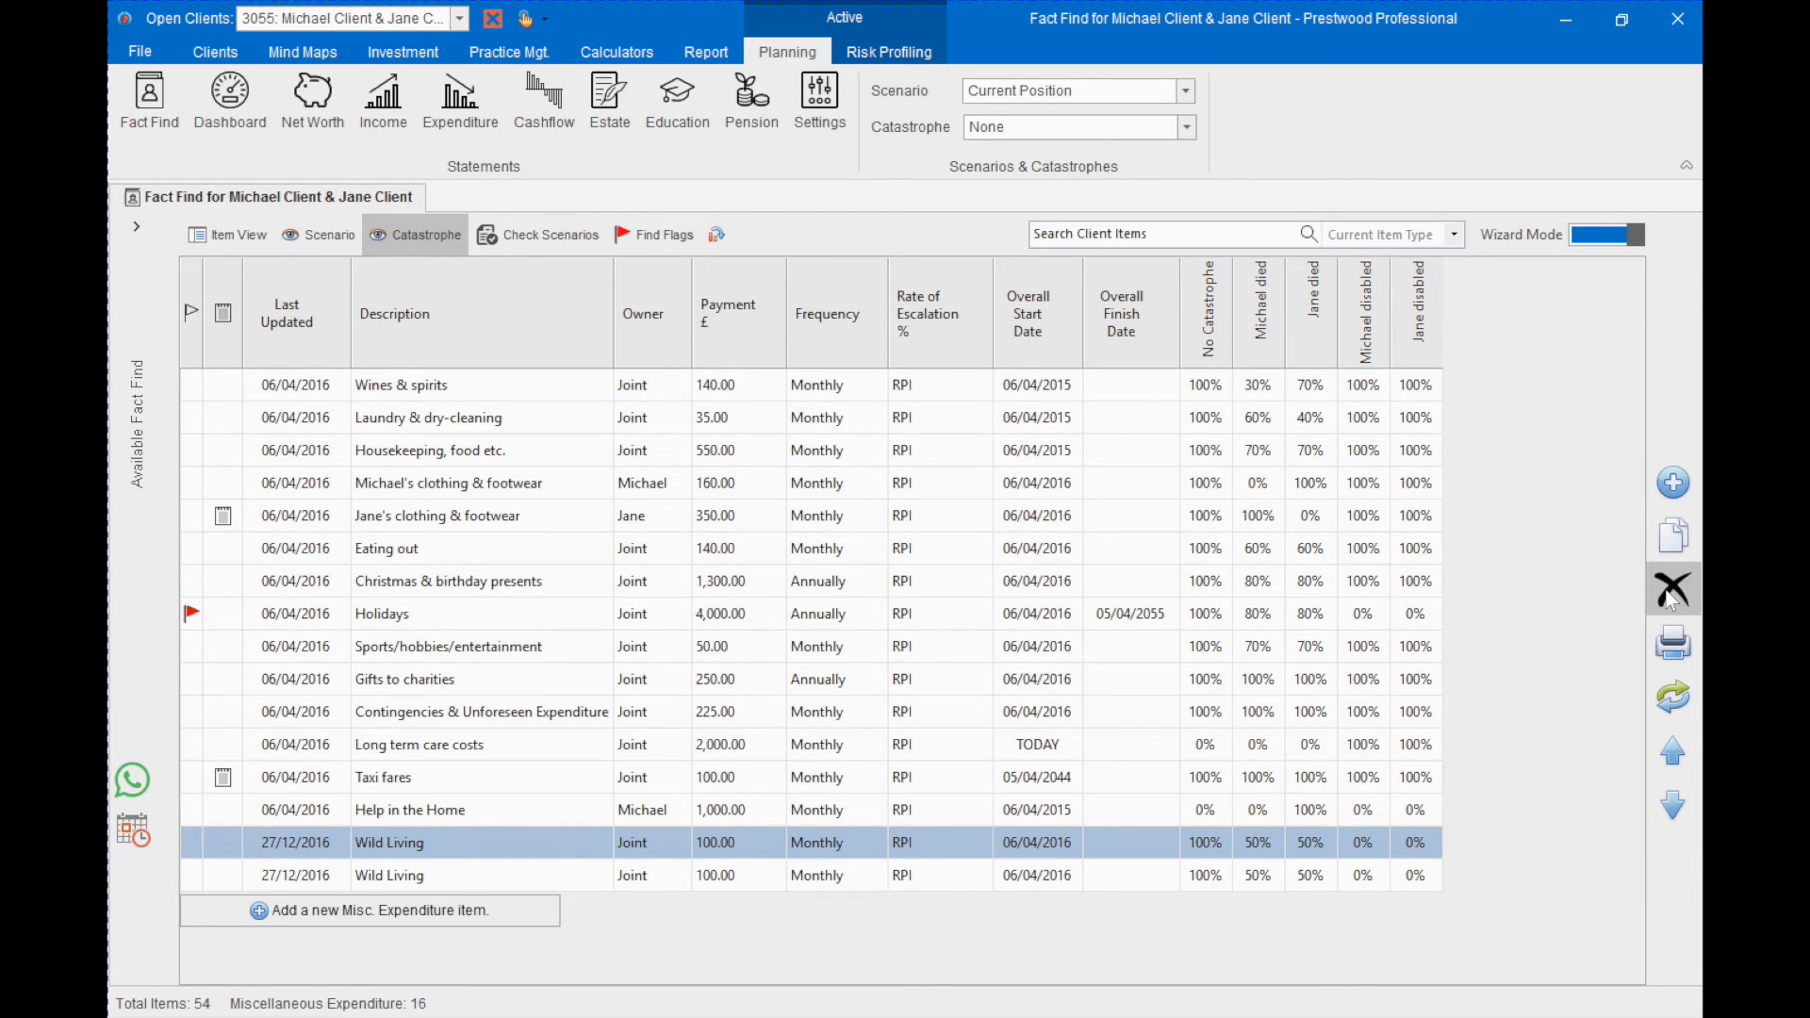
click(856, 591)
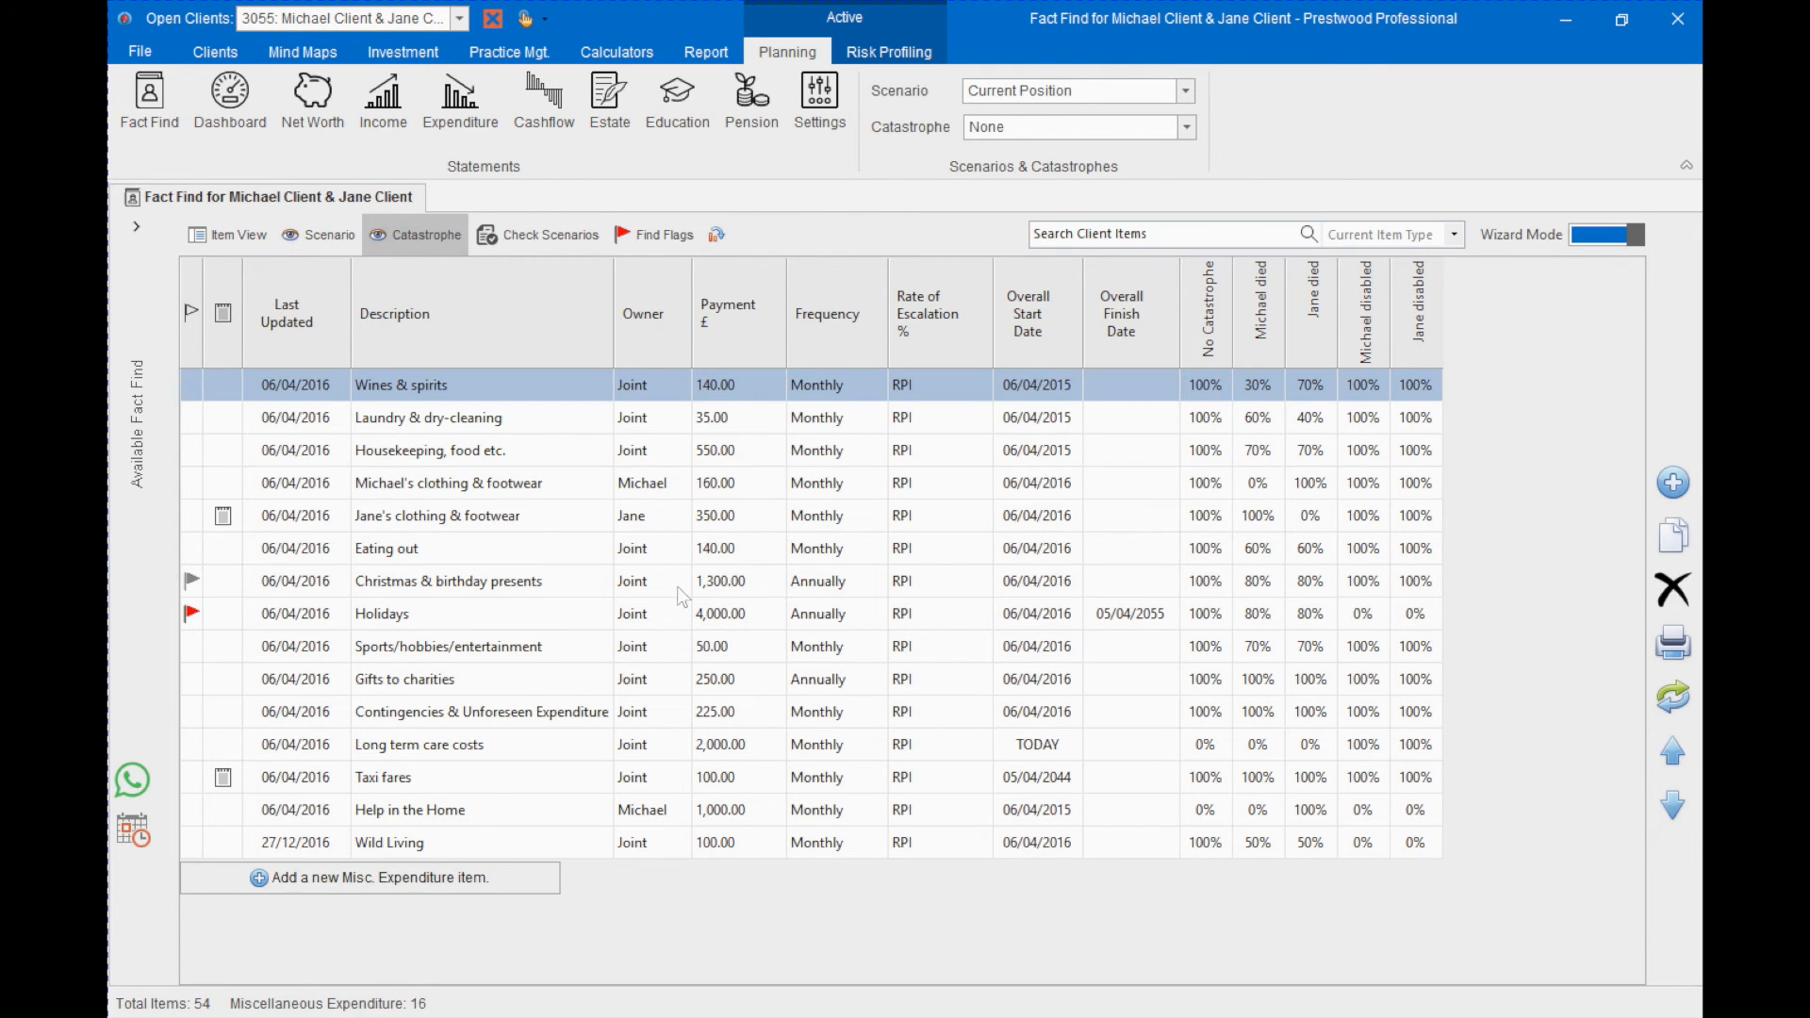
- List the Pension items under Policies and close the Available Fact Find pop-out
mouse_move(144, 462)
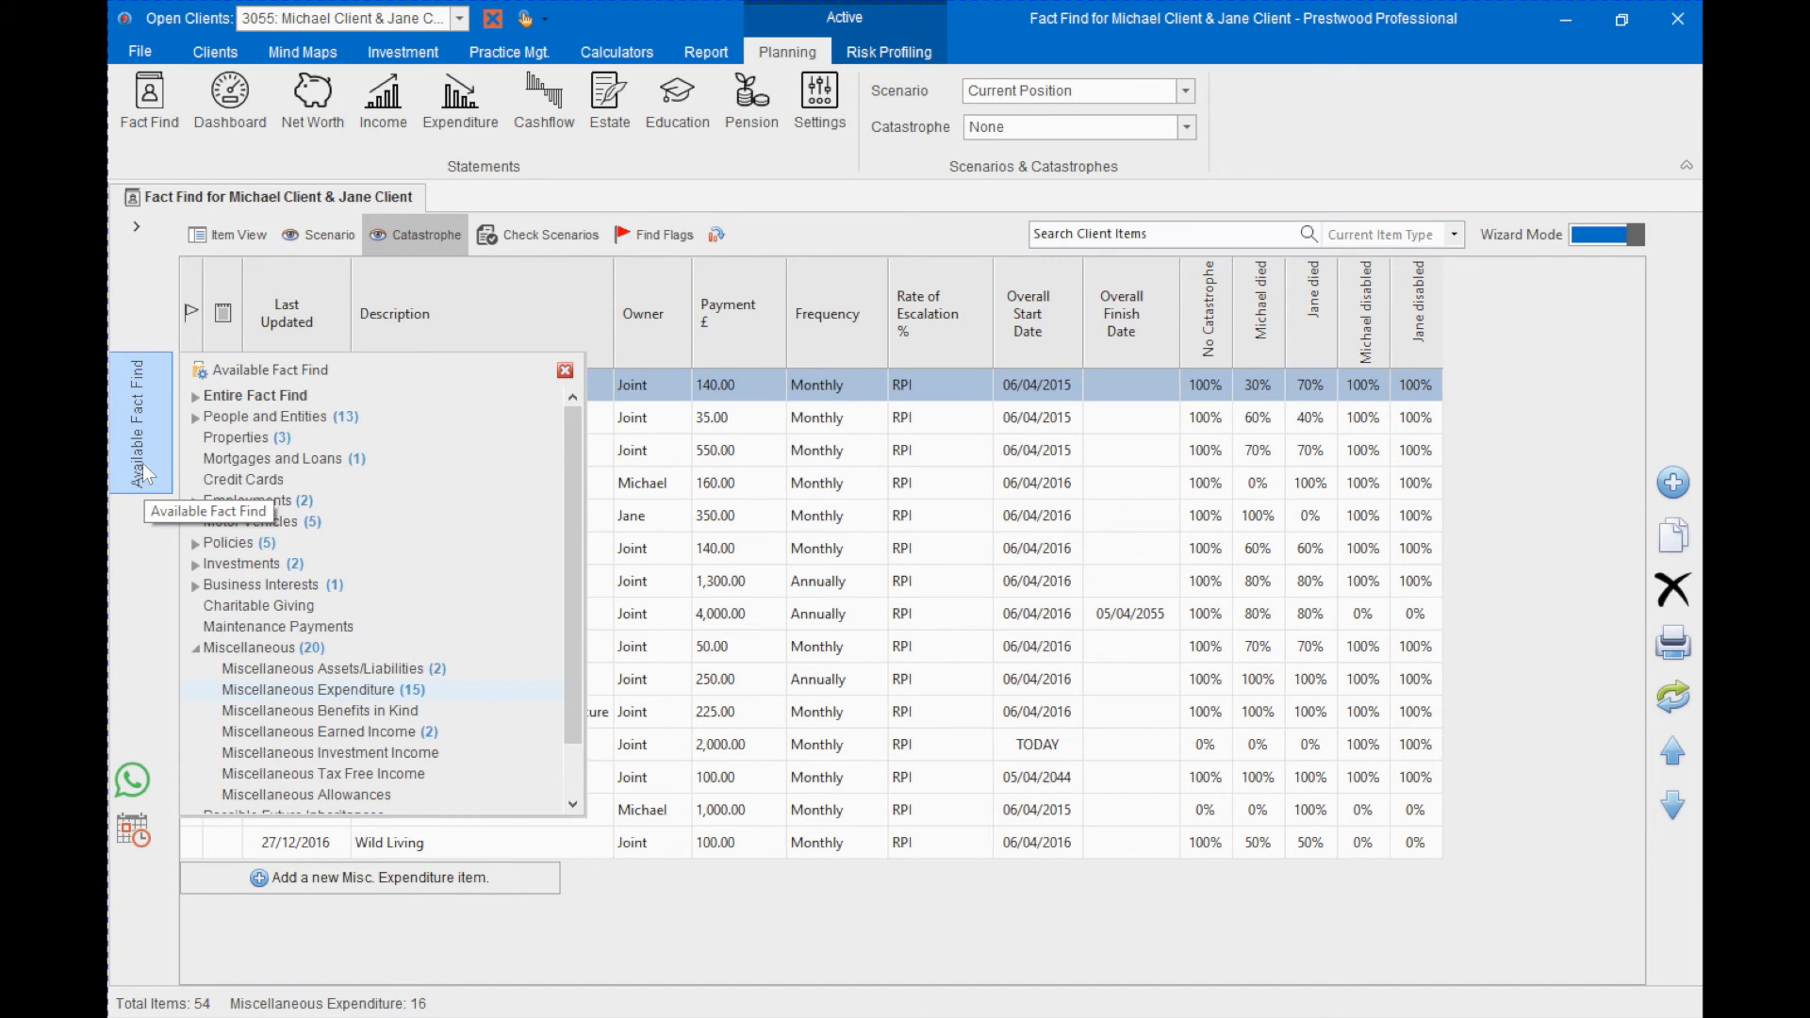
click(251, 541)
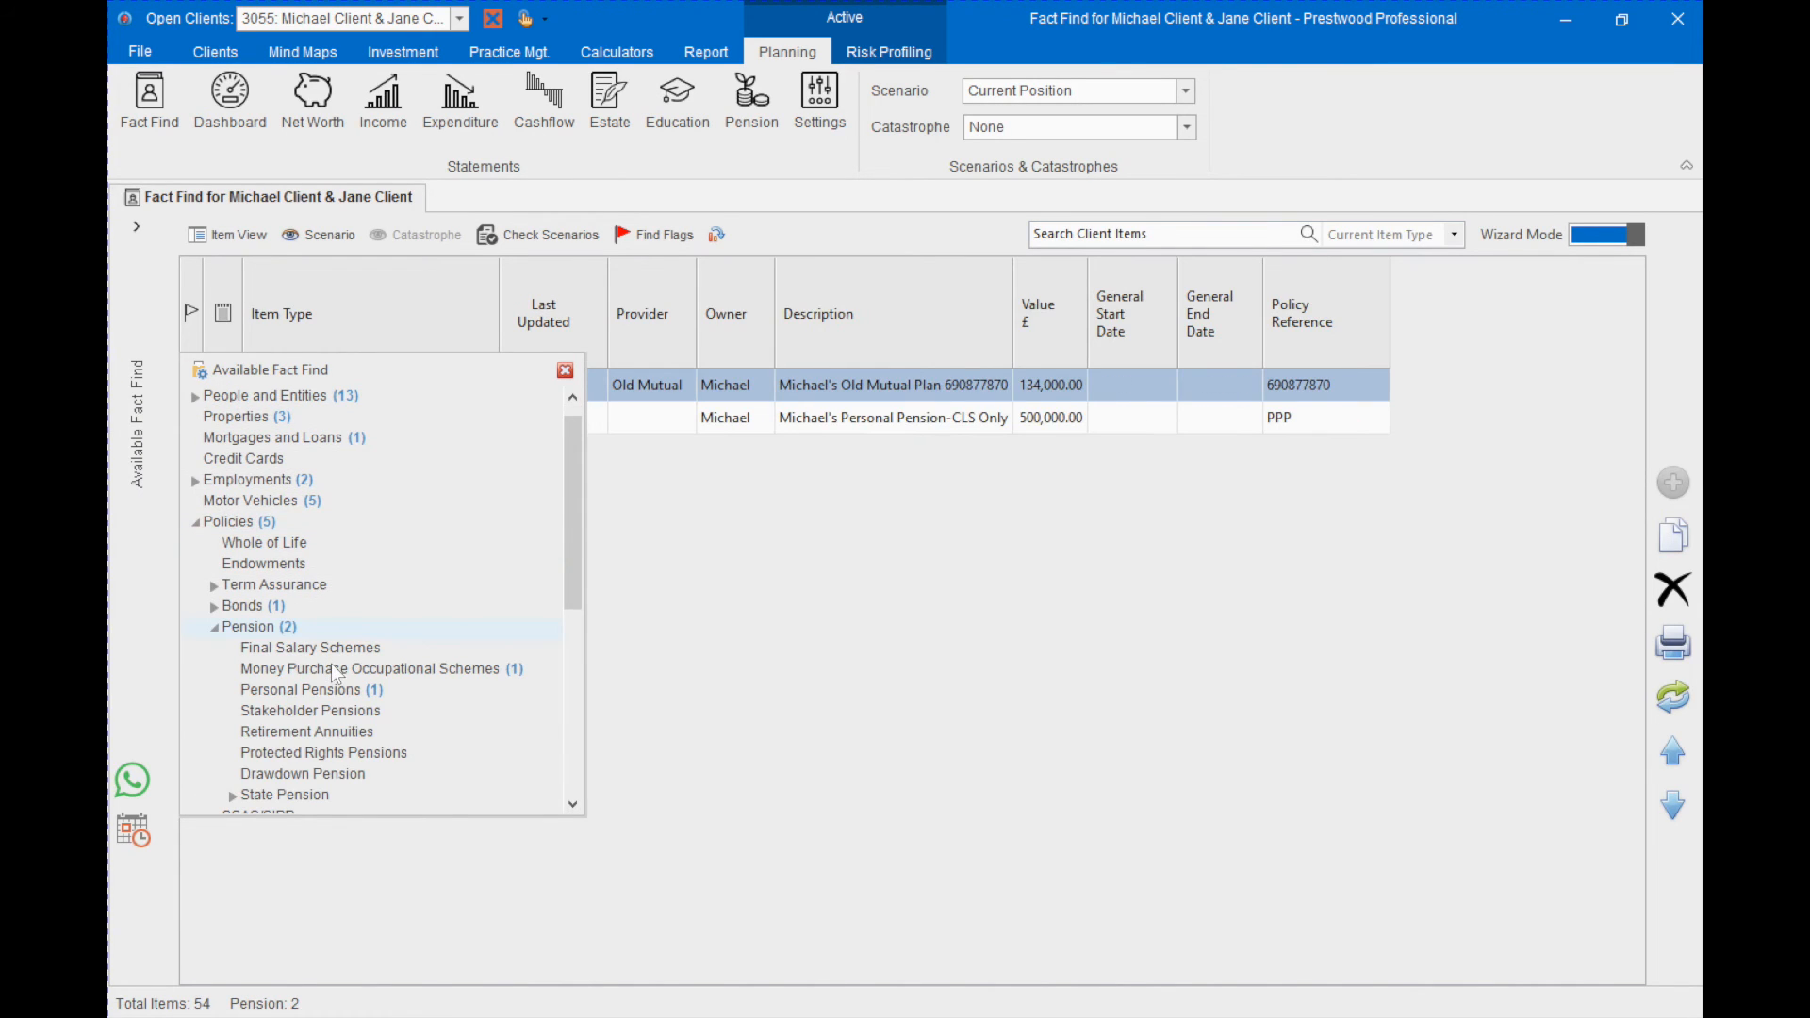
click(565, 370)
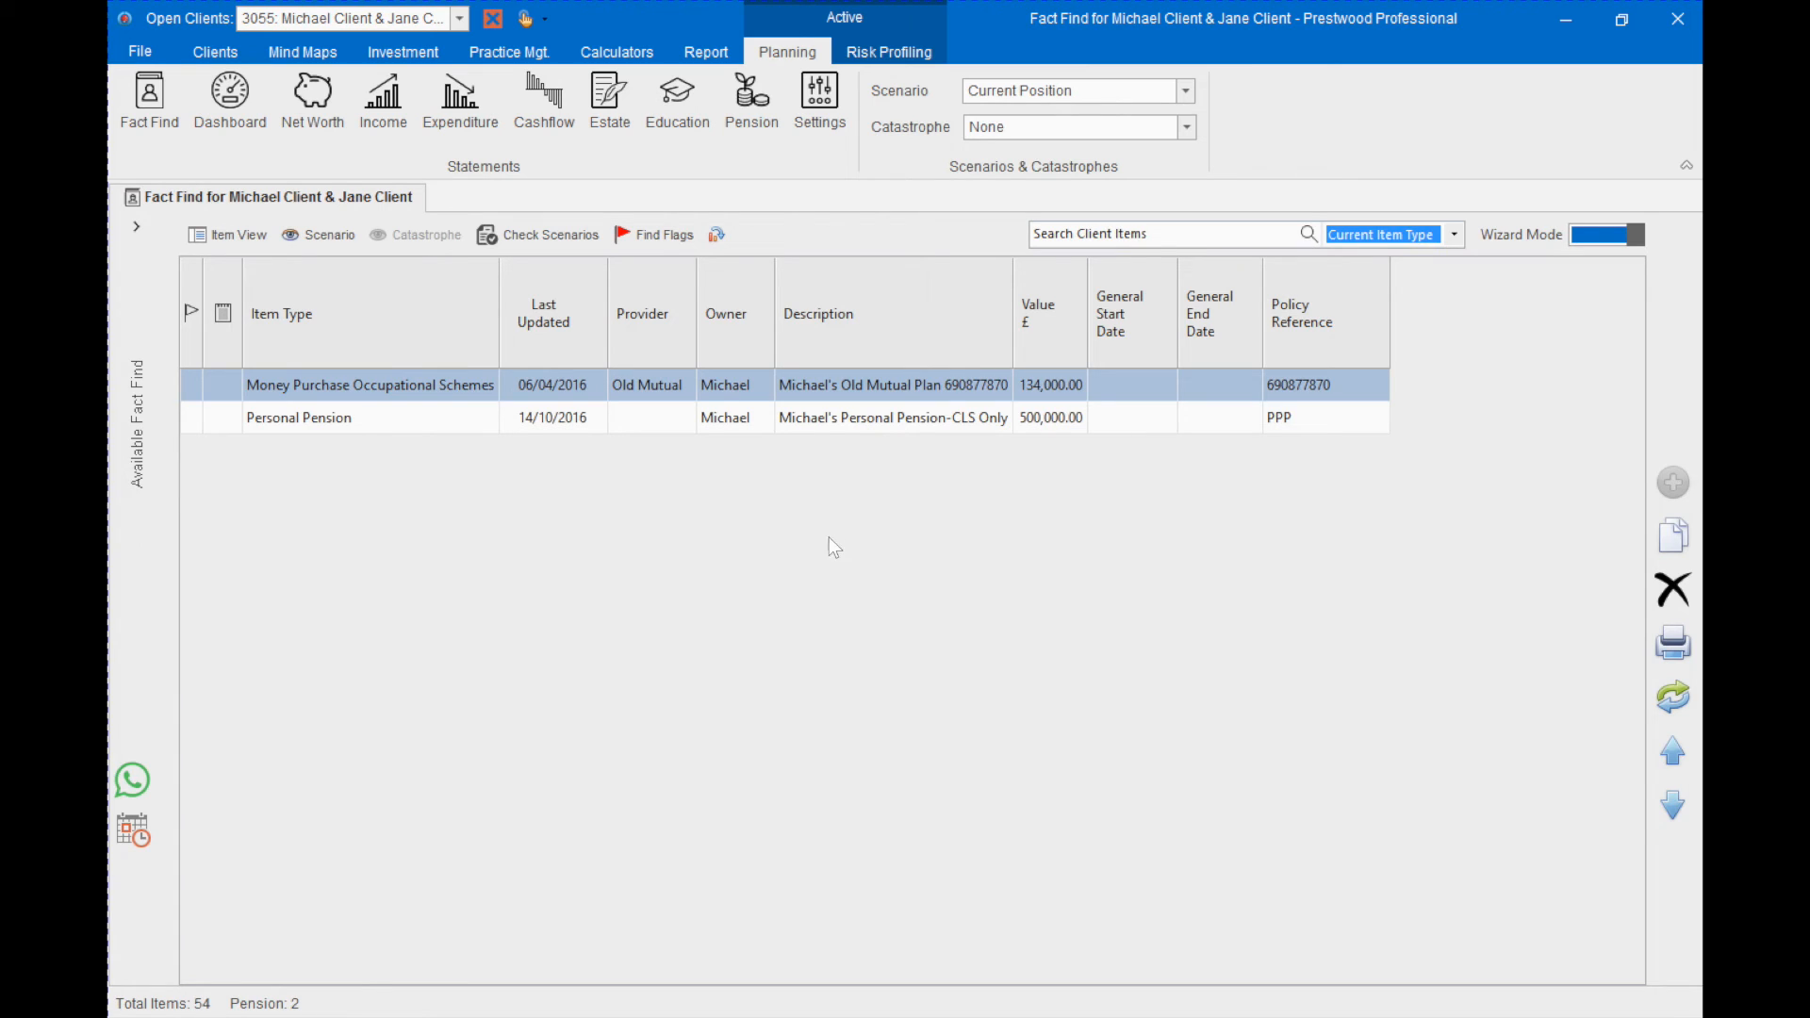
- Check the pension scenarios by showing all items from all scenarios, then only the differences
click(519, 235)
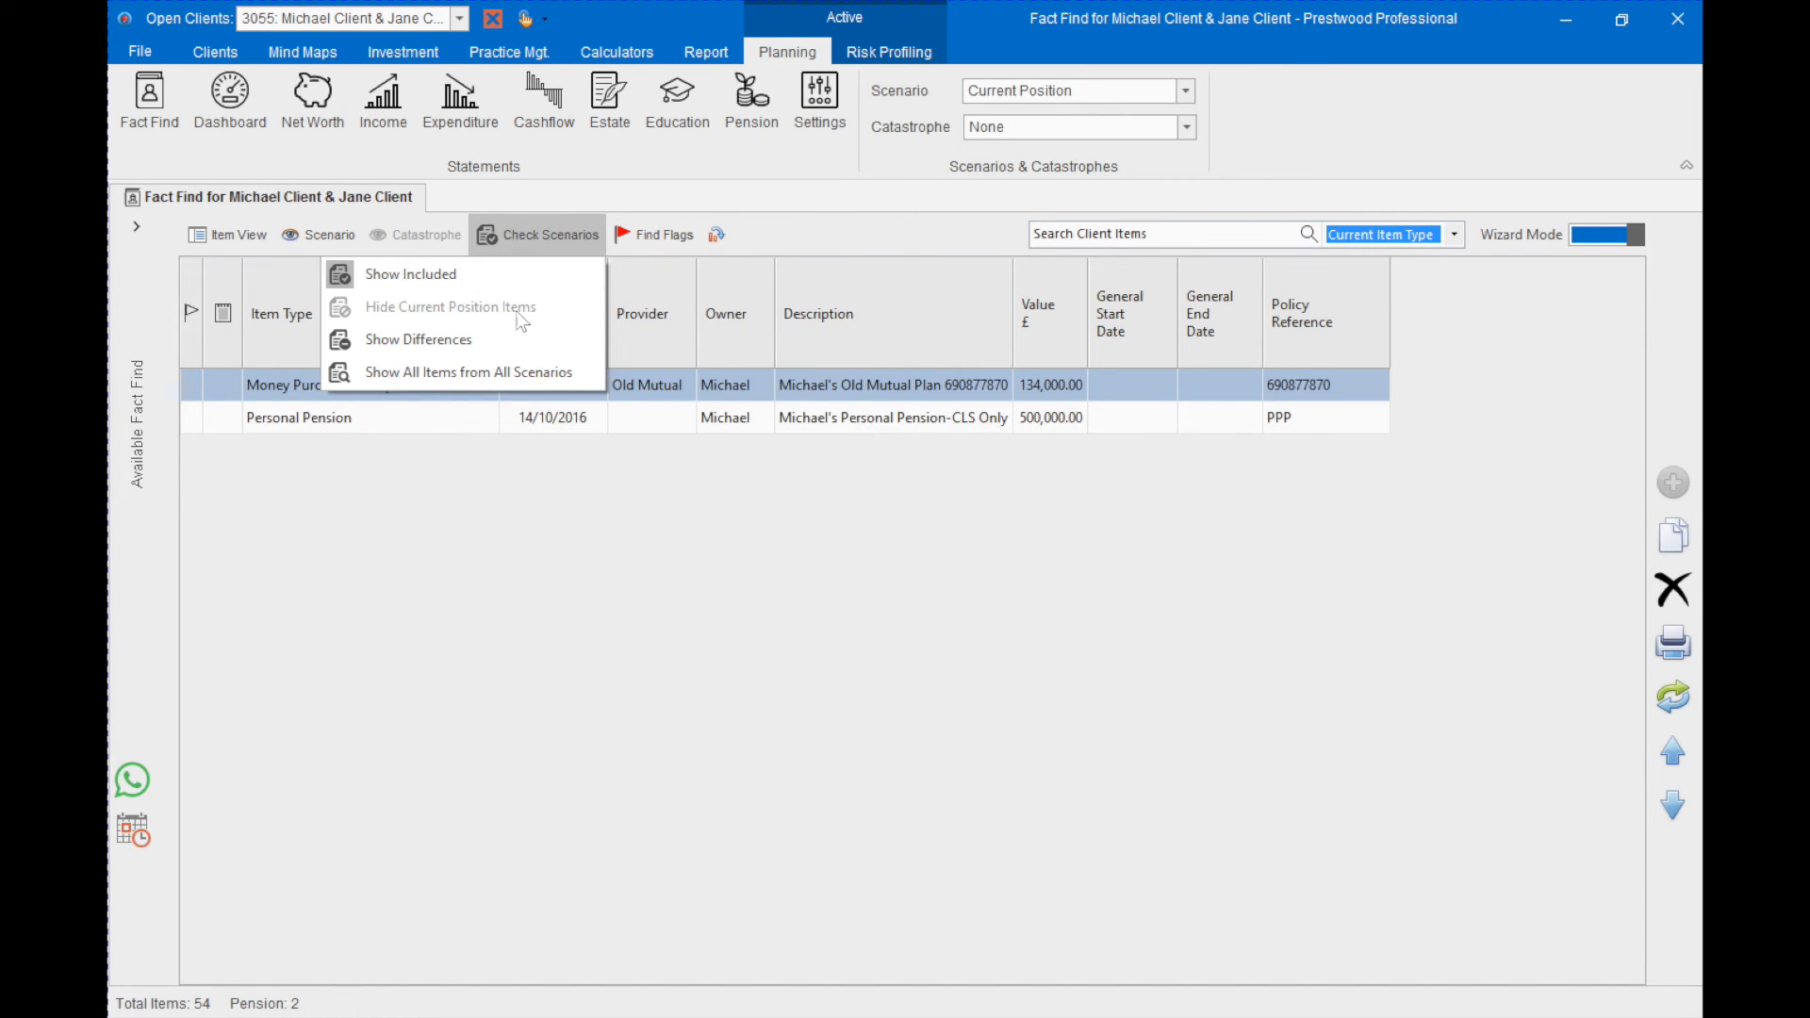
click(506, 376)
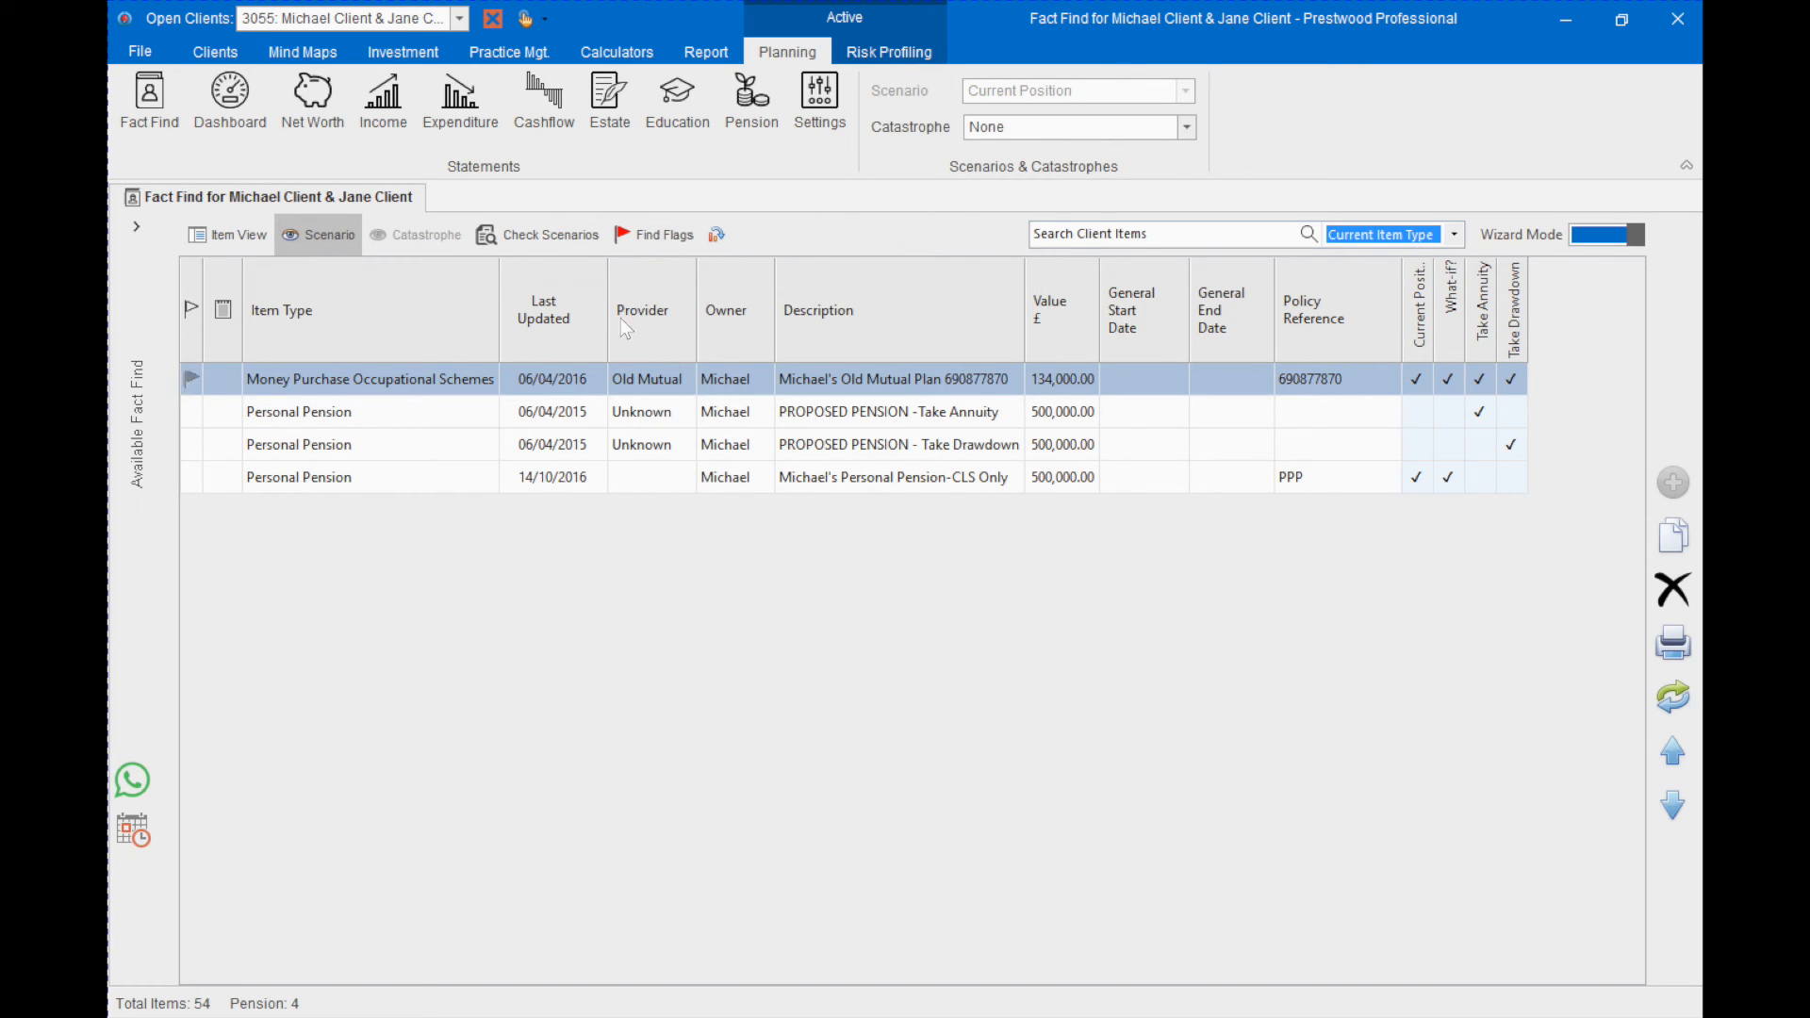
click(551, 236)
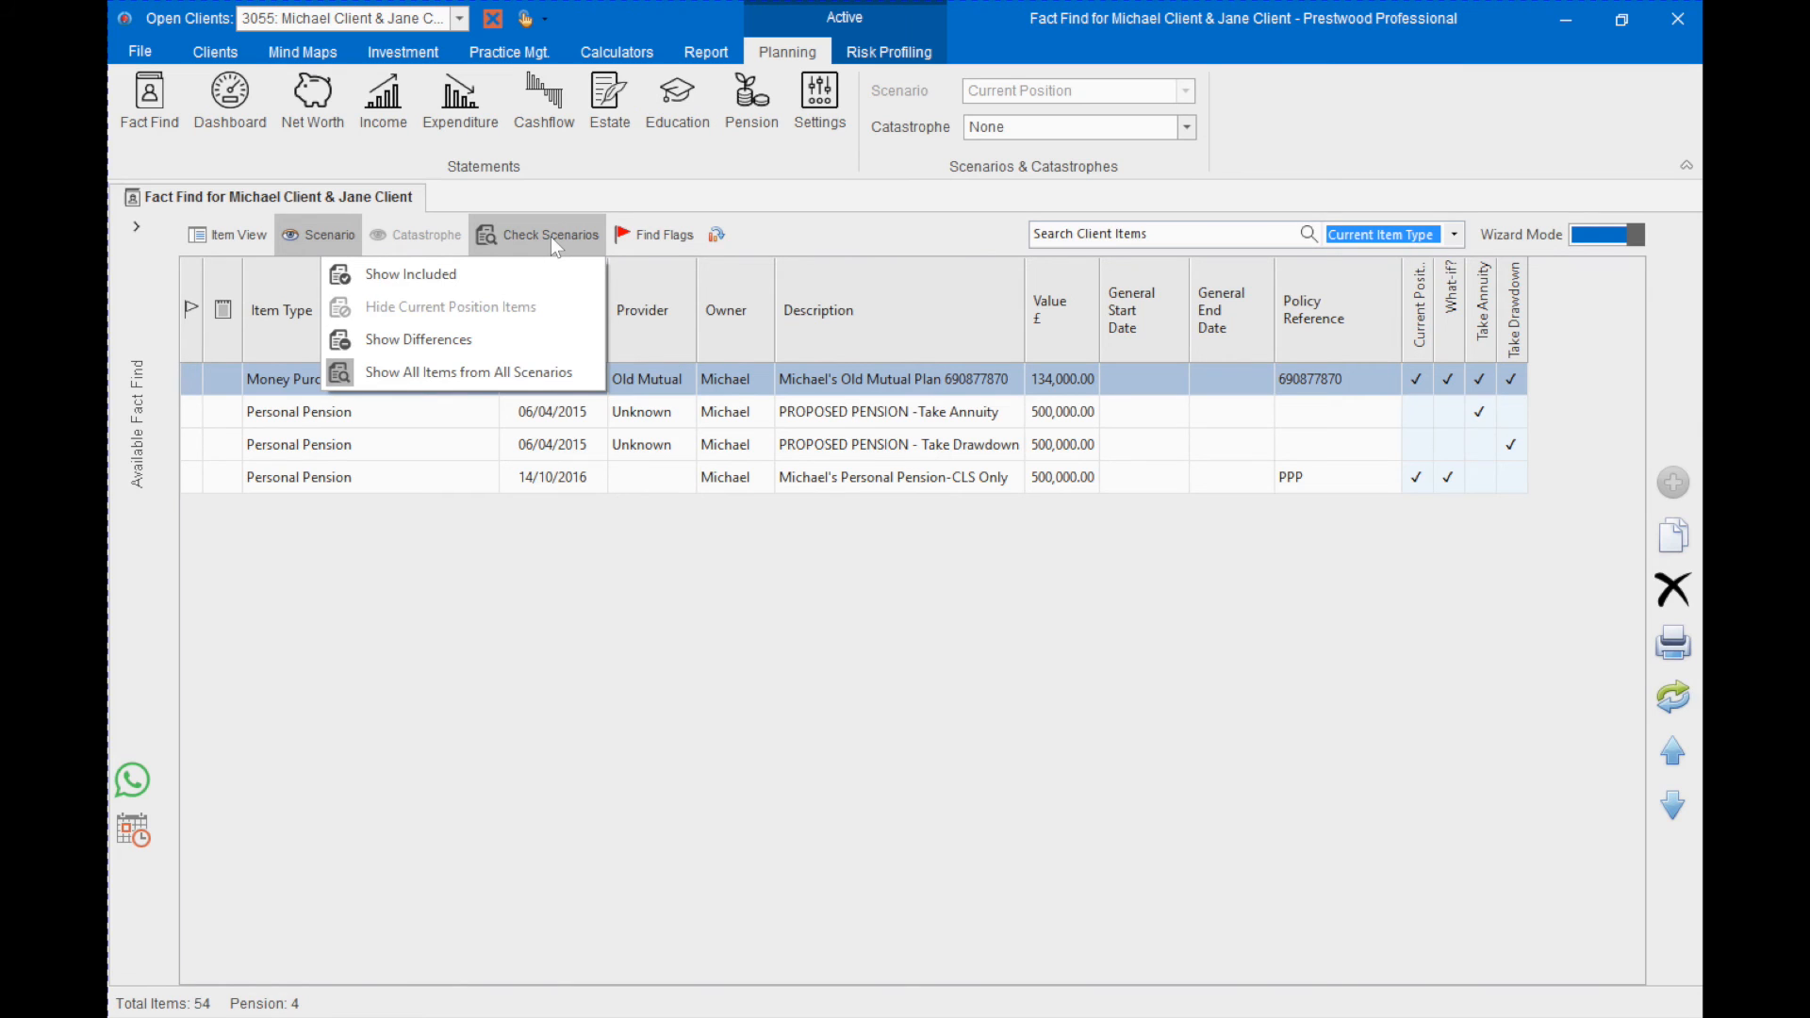
click(431, 341)
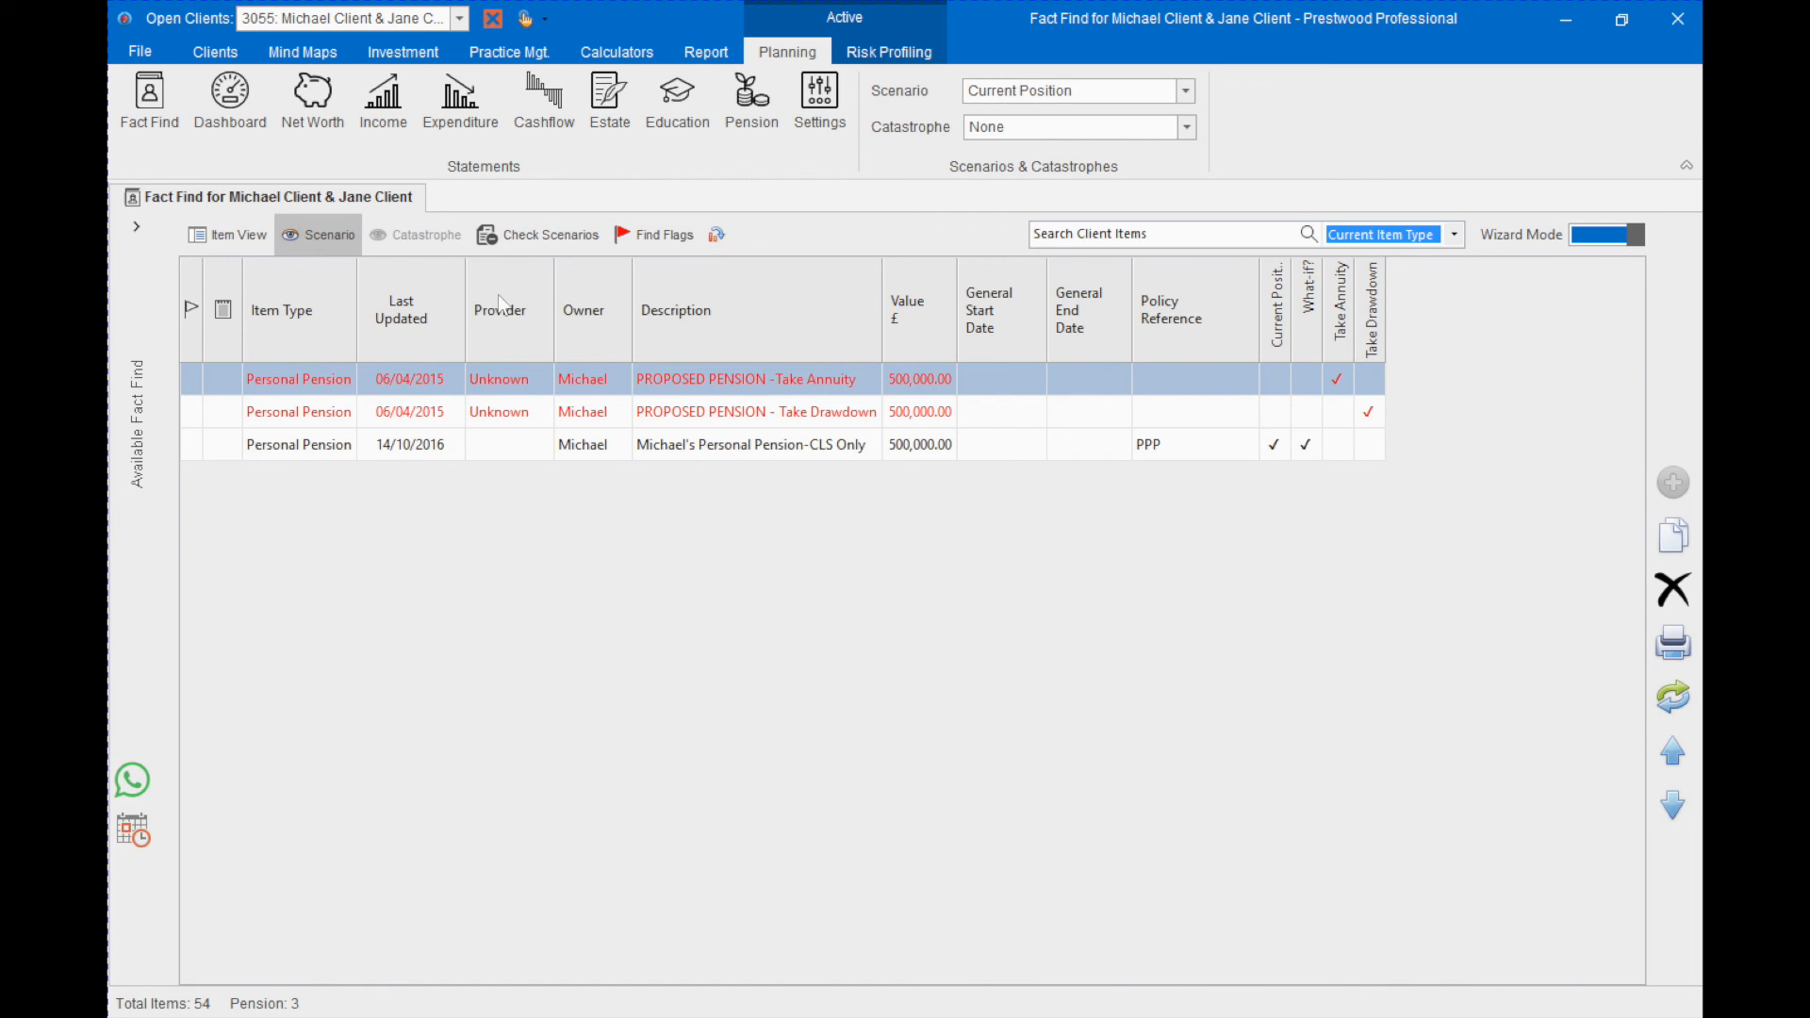
- Return the pension list to the items included in the selected scenario and hide the scenario columns
click(498, 234)
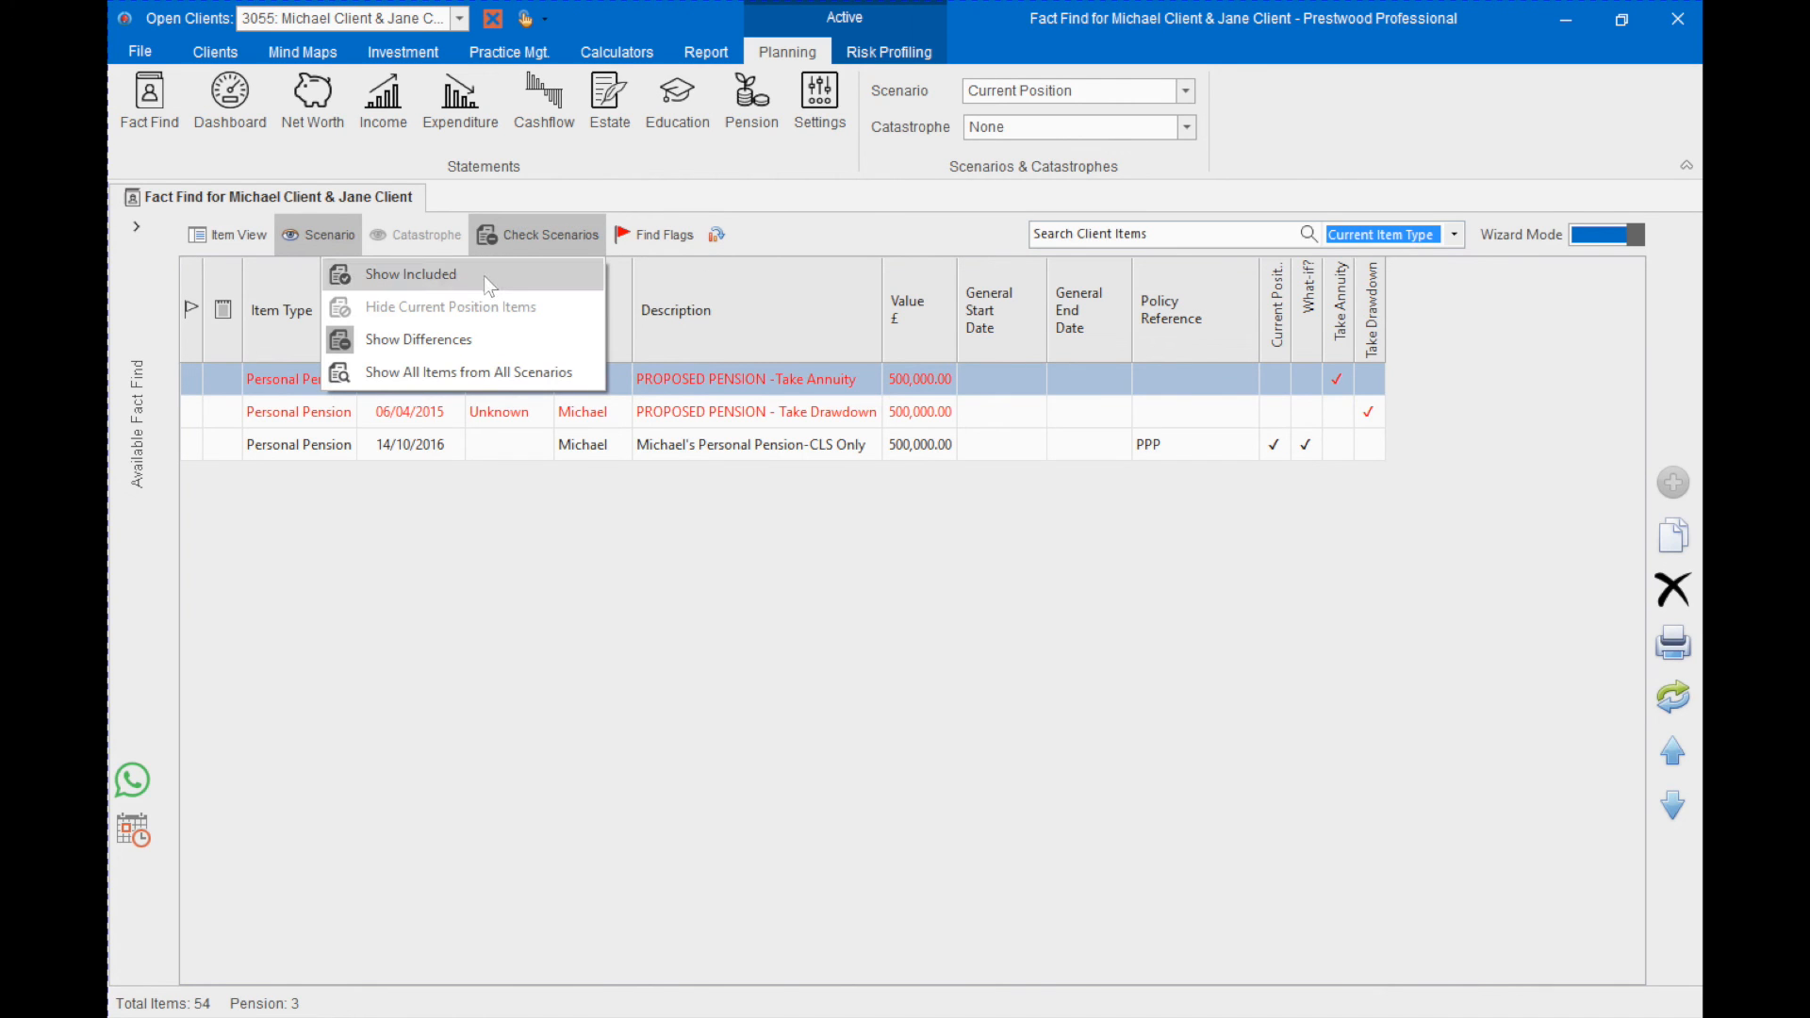
click(502, 276)
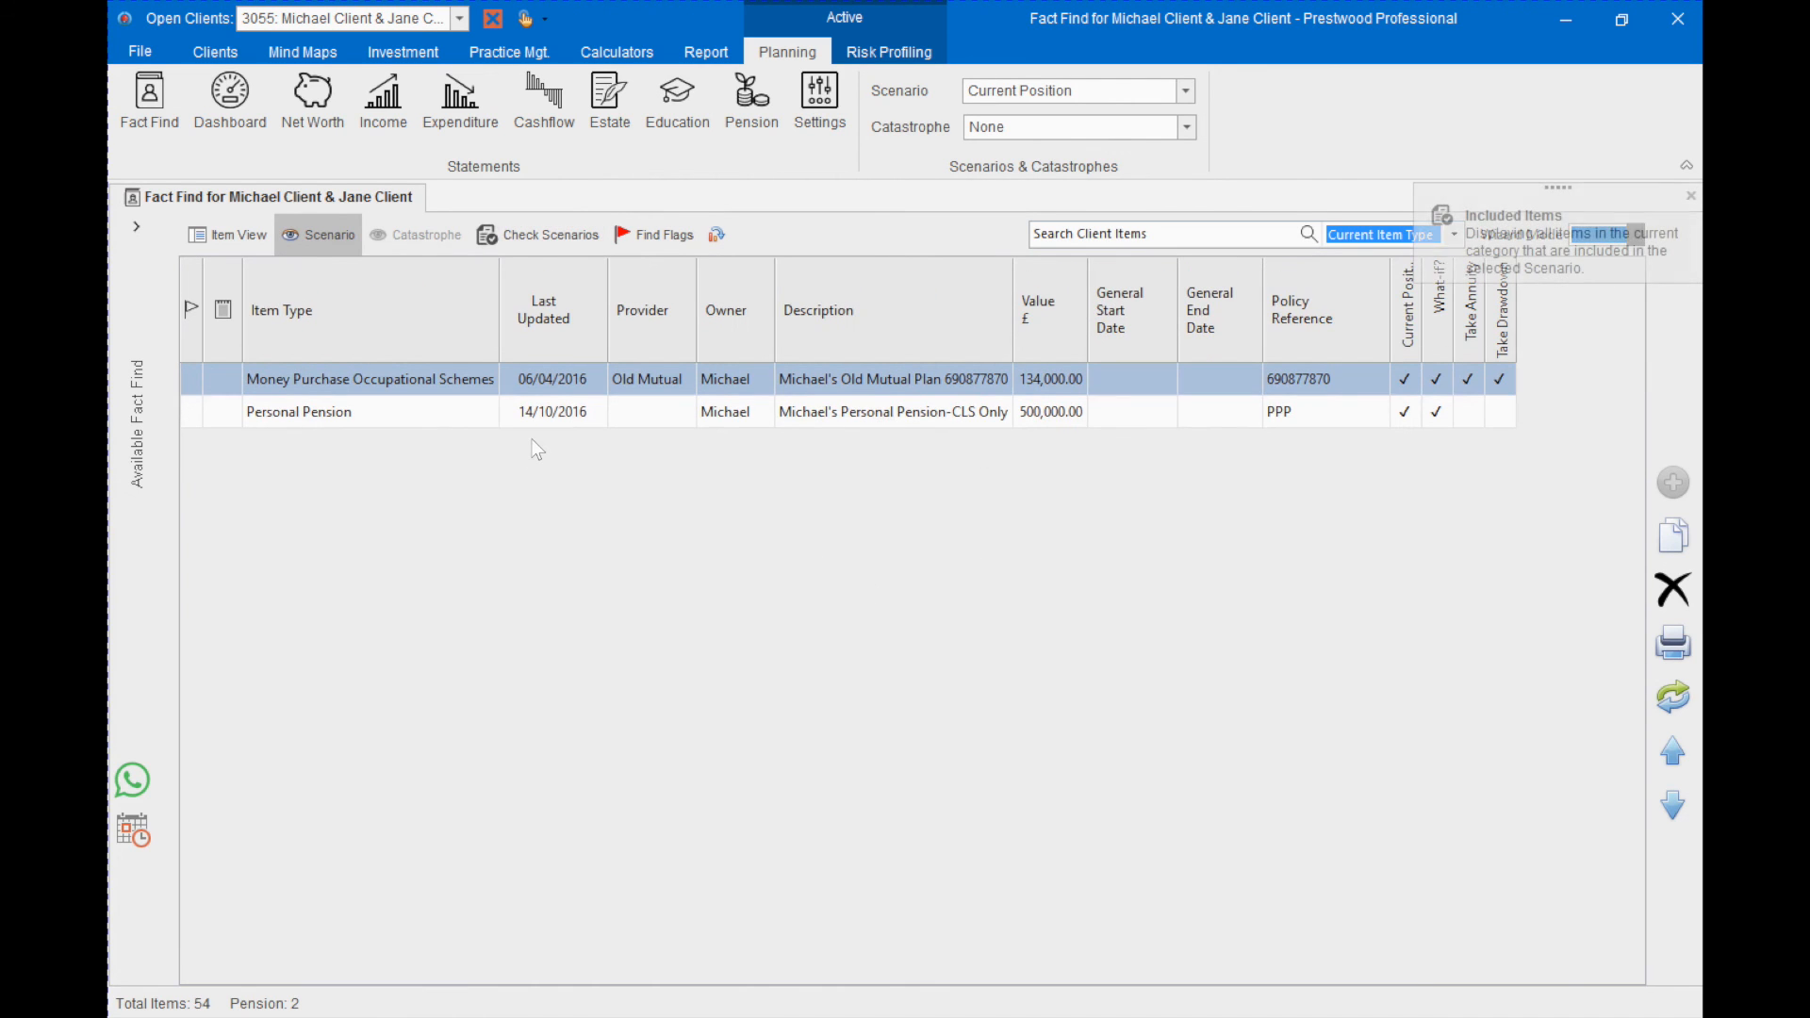
click(325, 234)
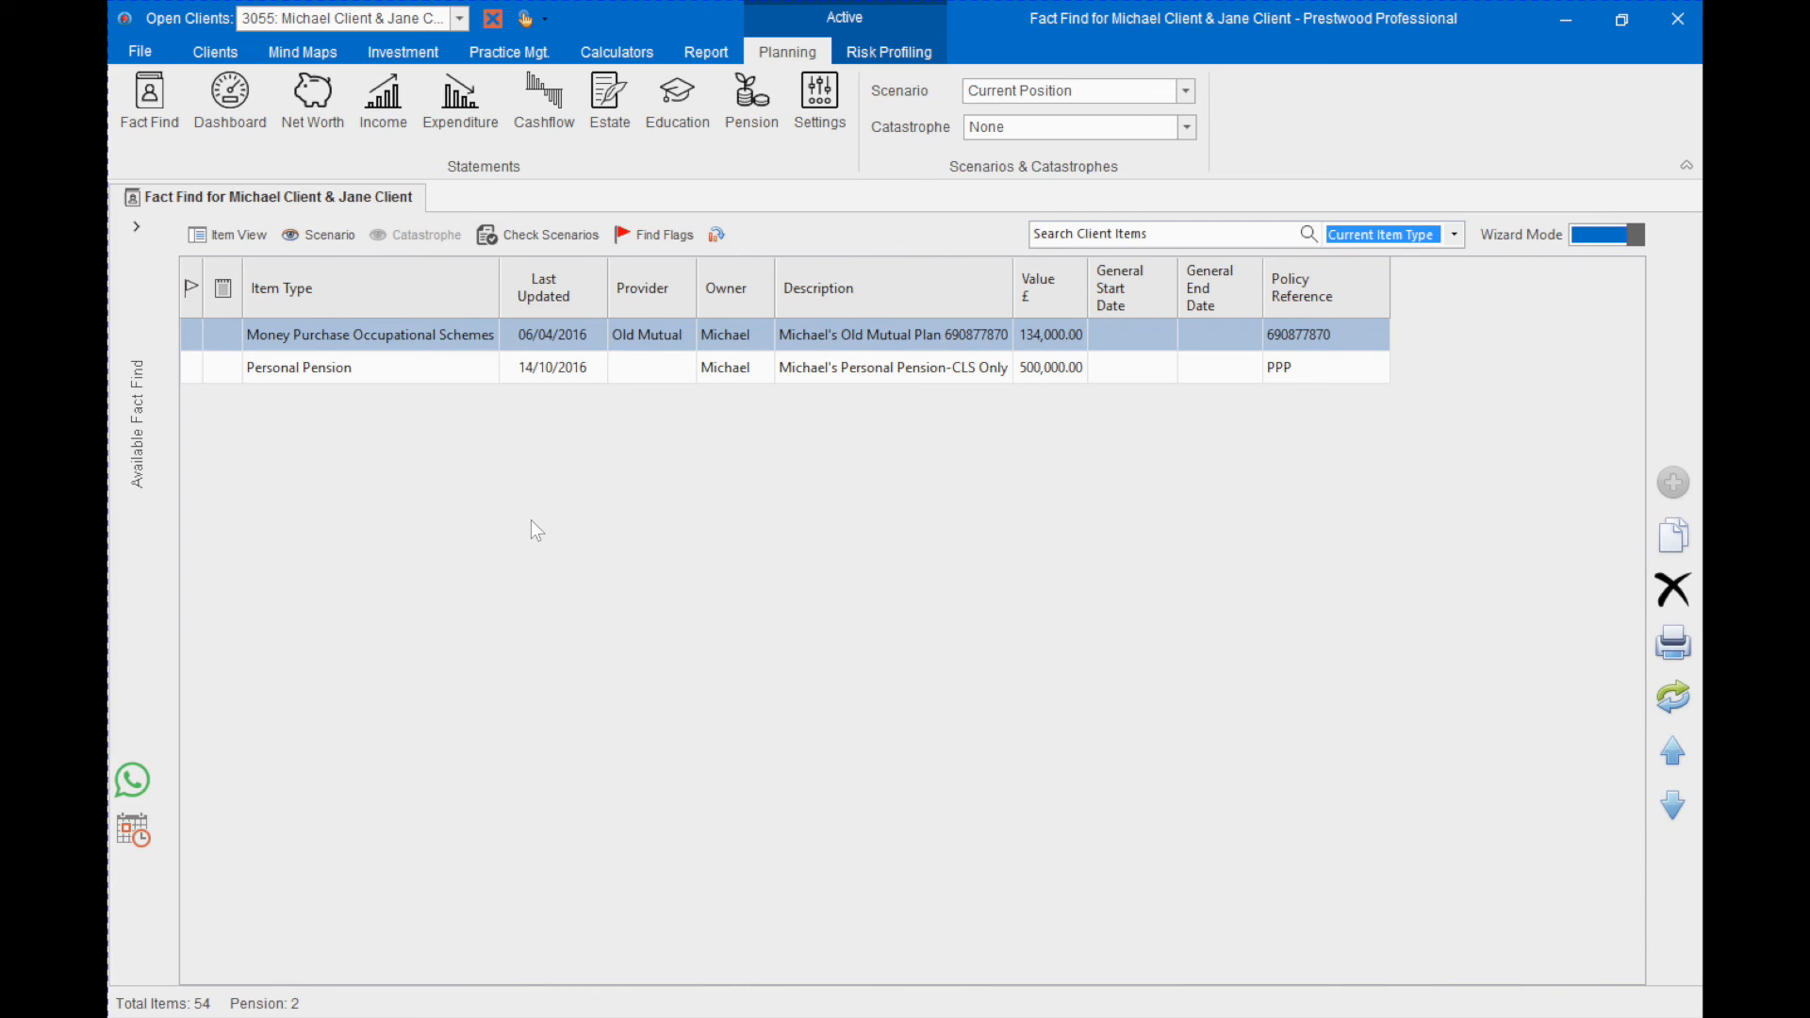
- Expand the Available Fact Find list beside the pension items
click(136, 230)
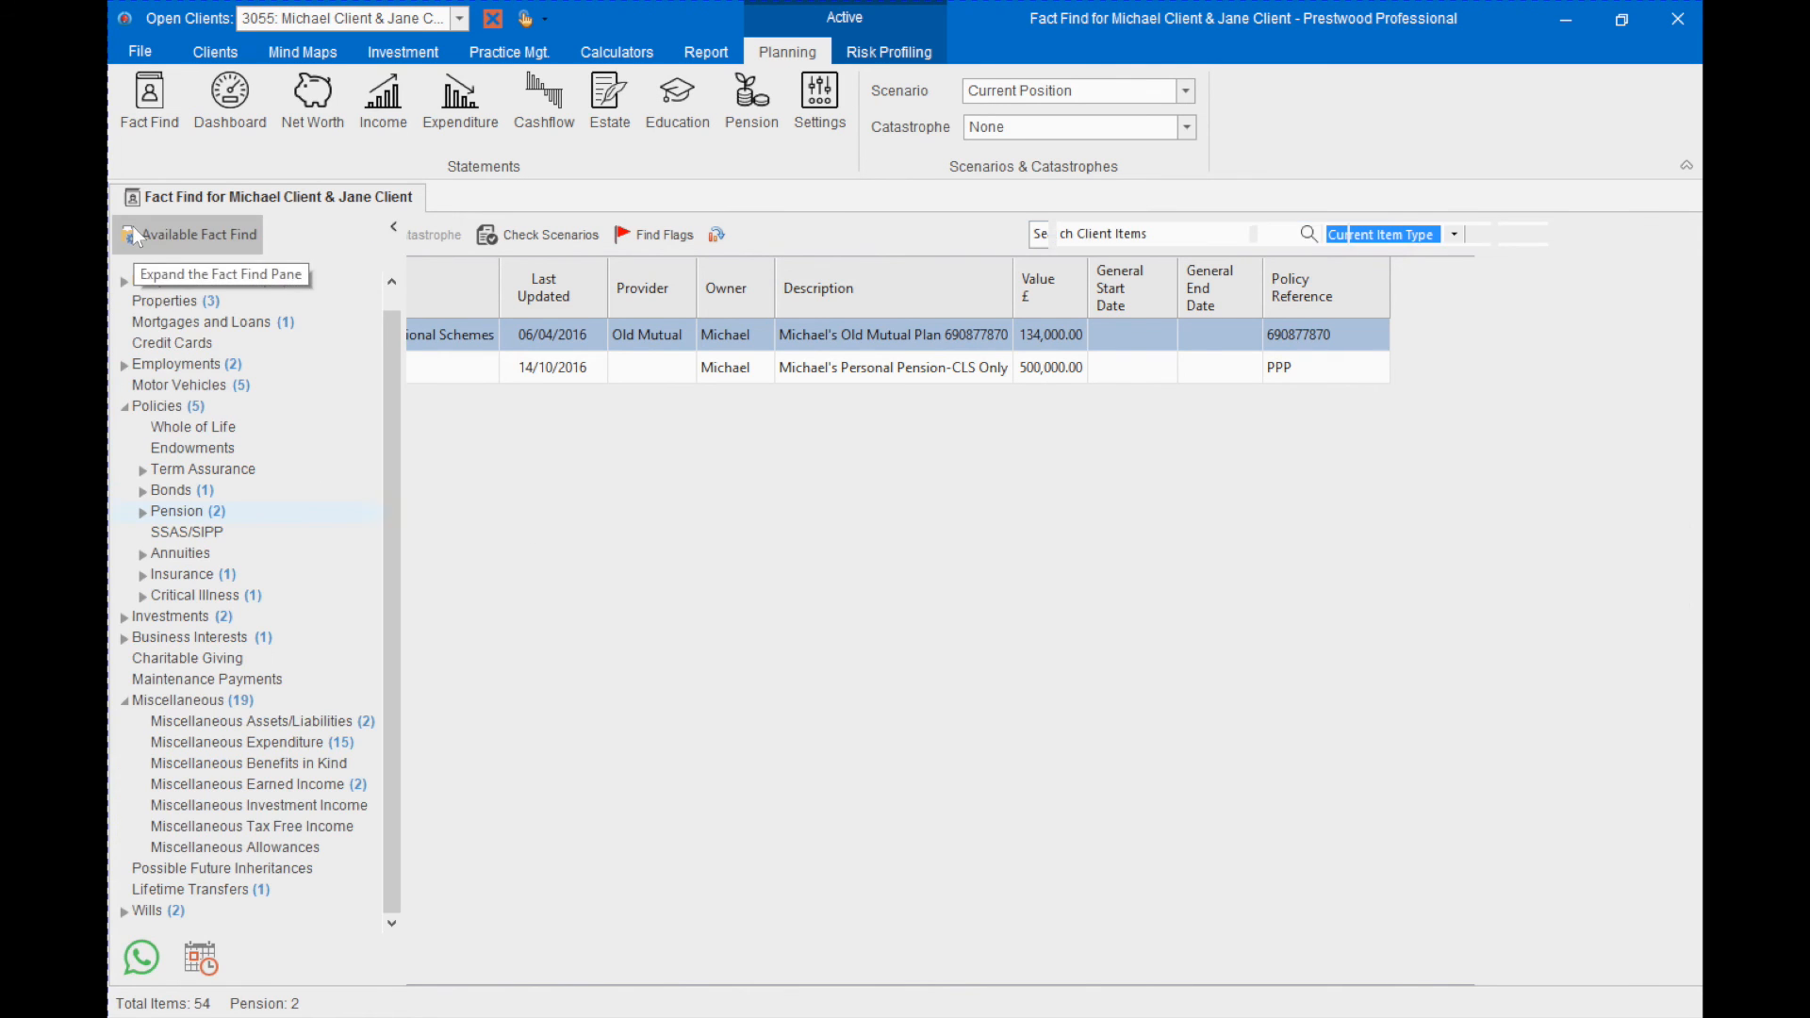
- Switch the fact find pane from available items to the client fact find and list the People and Entities items
click(190, 240)
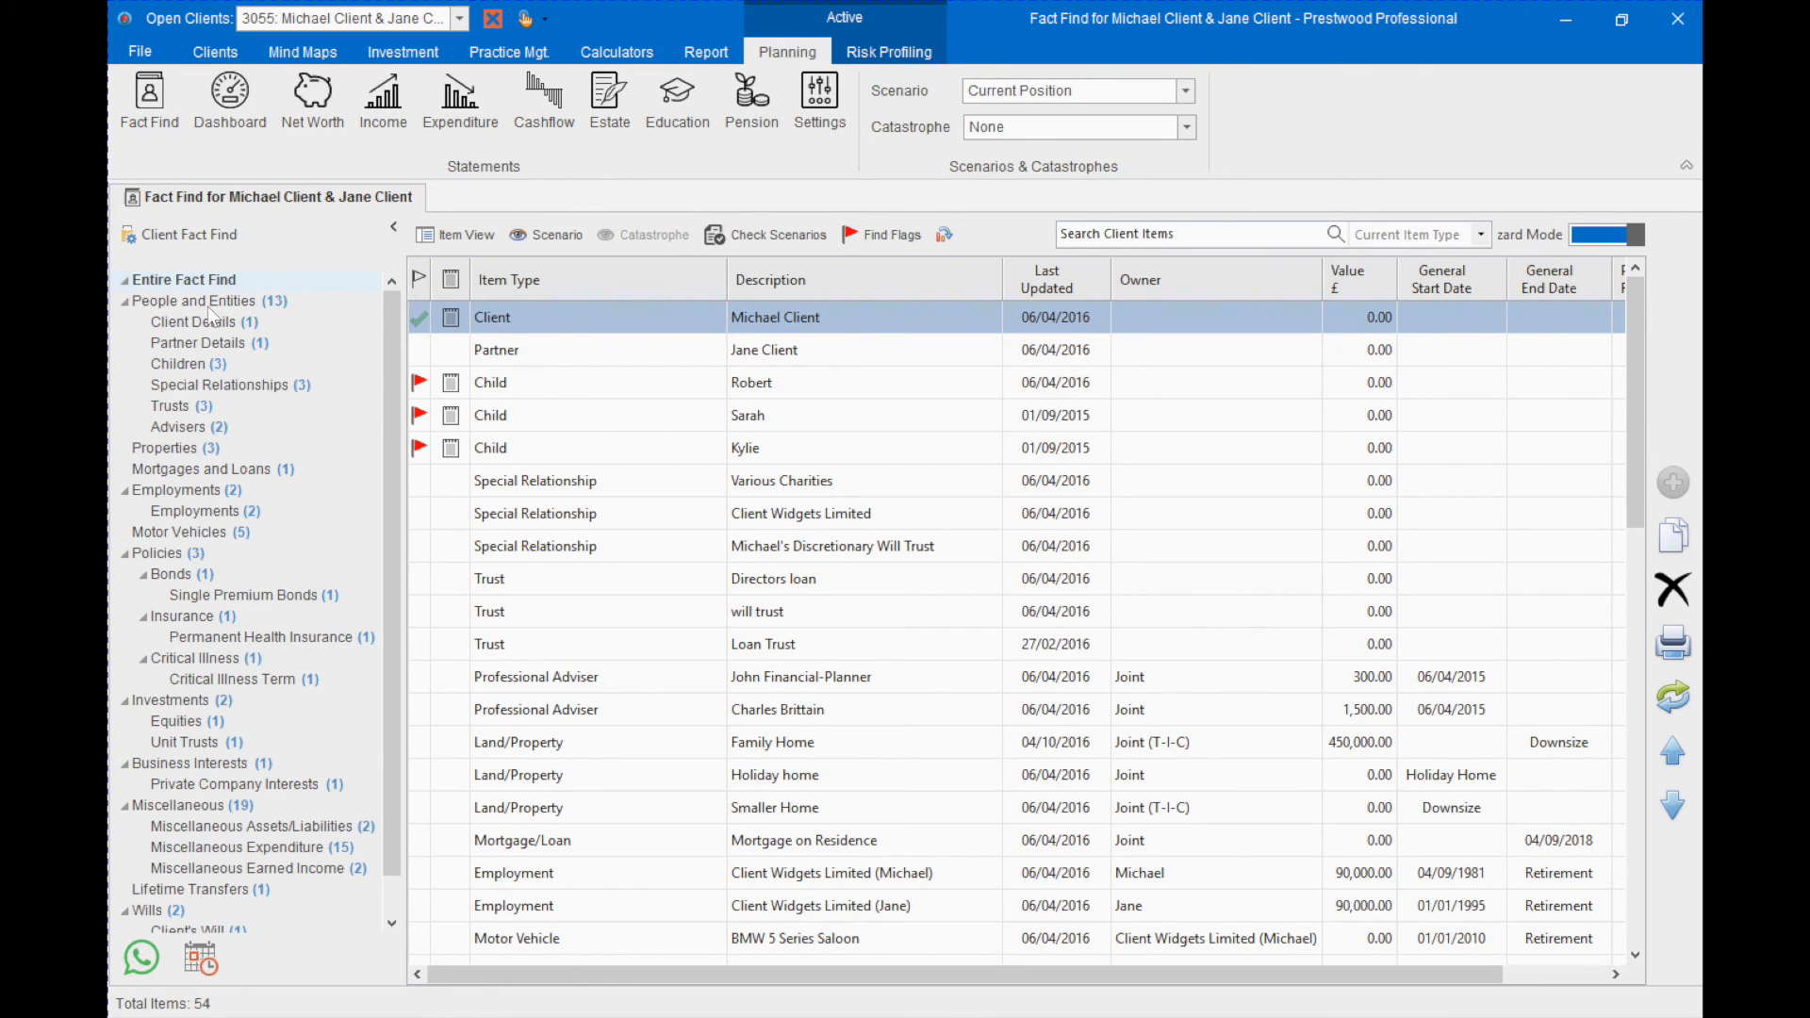
double_click(247, 301)
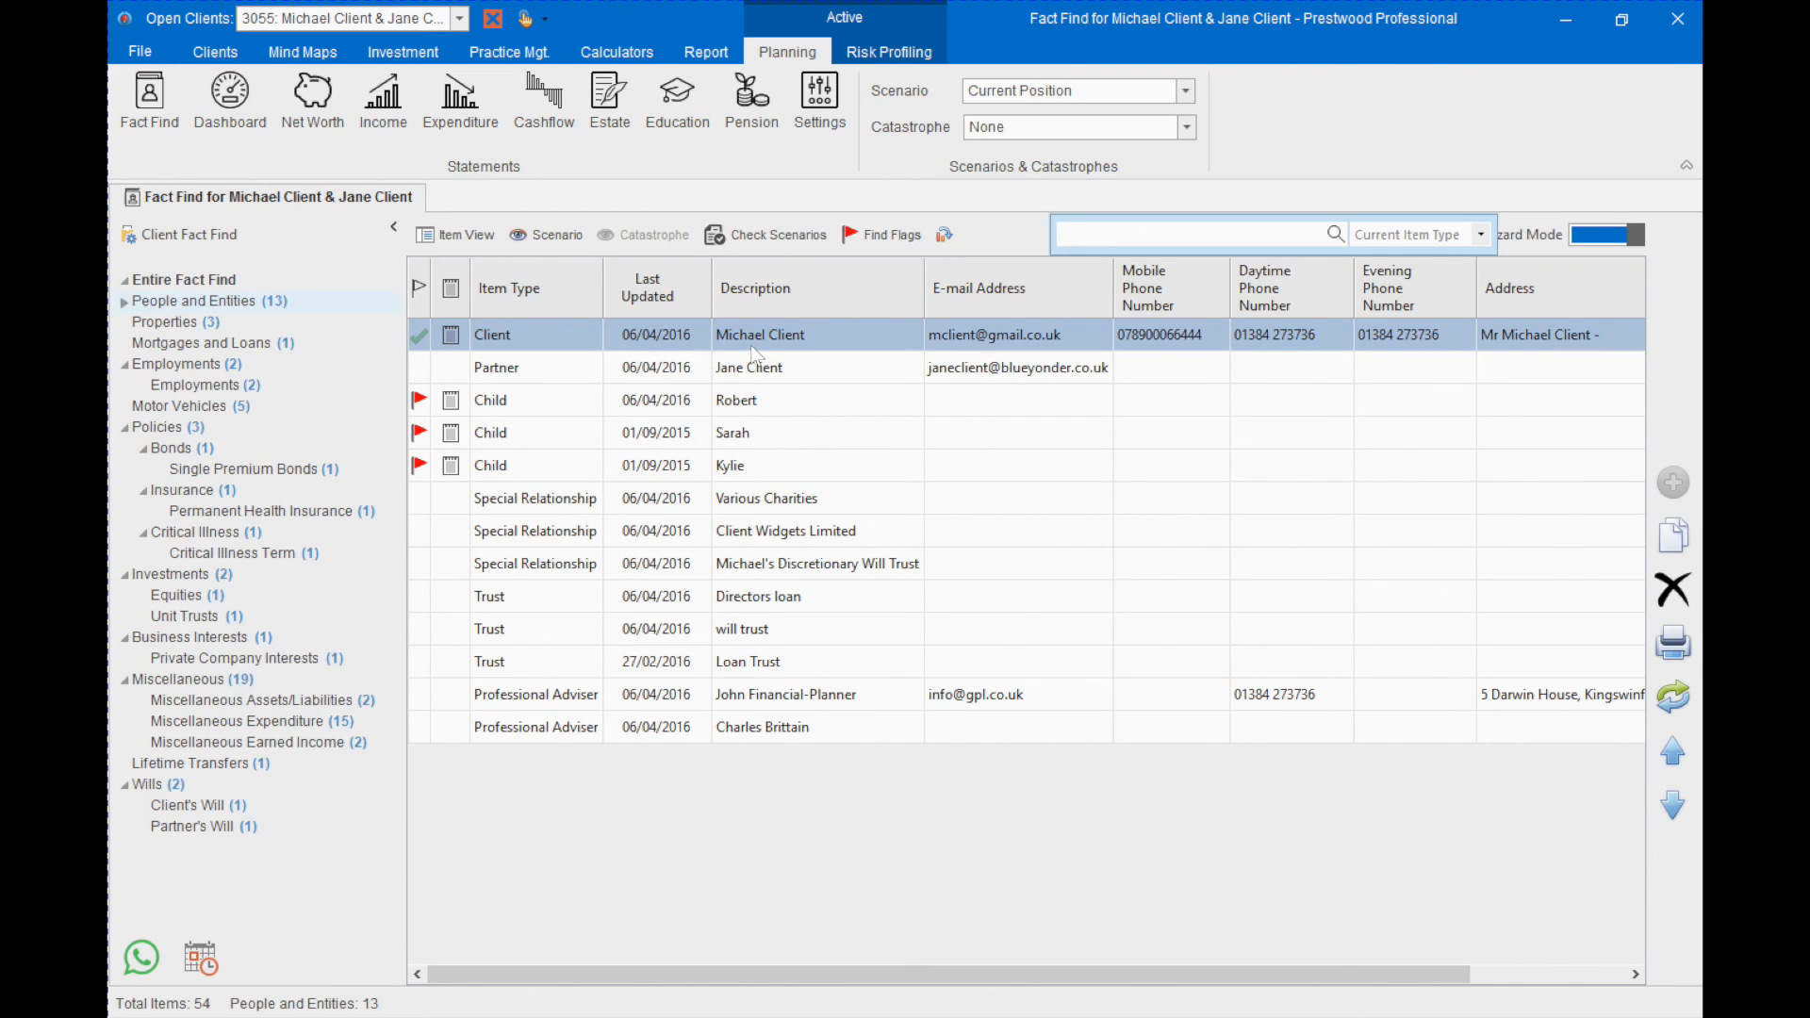
- Look at the Find Flags options and sort the People and Entities list by Item Type, followed by Description
click(875, 240)
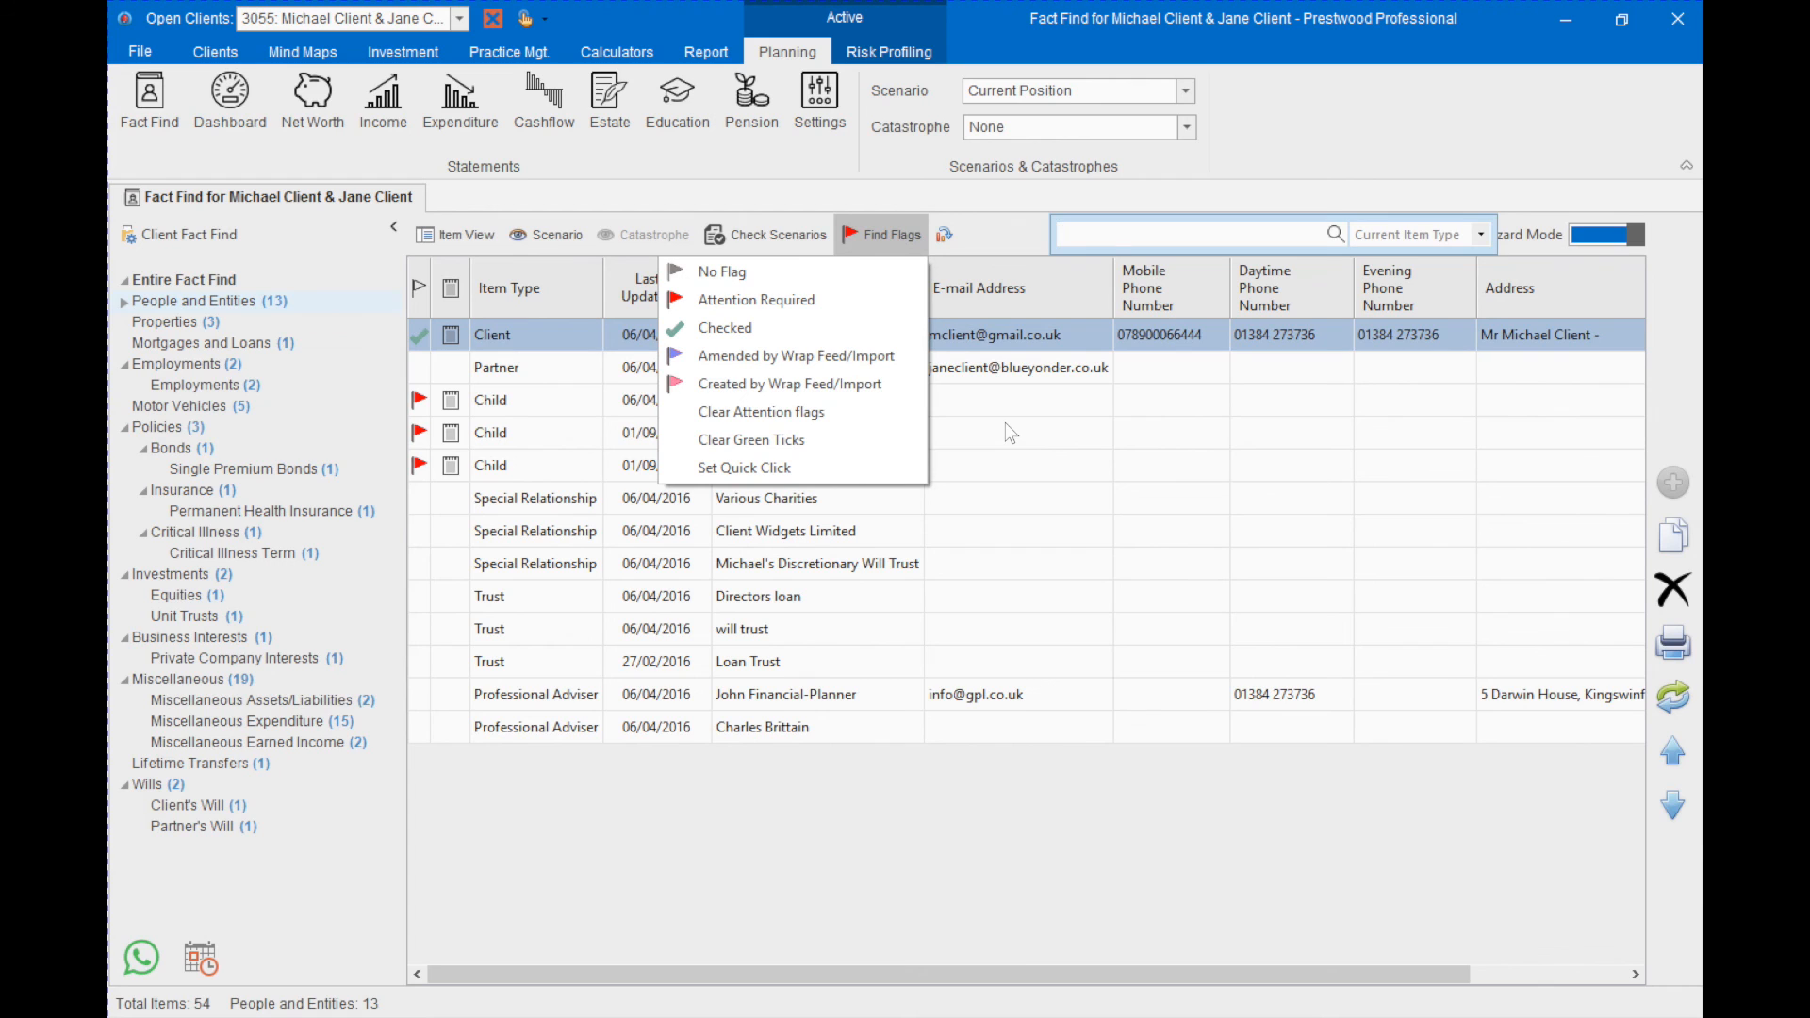
click(518, 294)
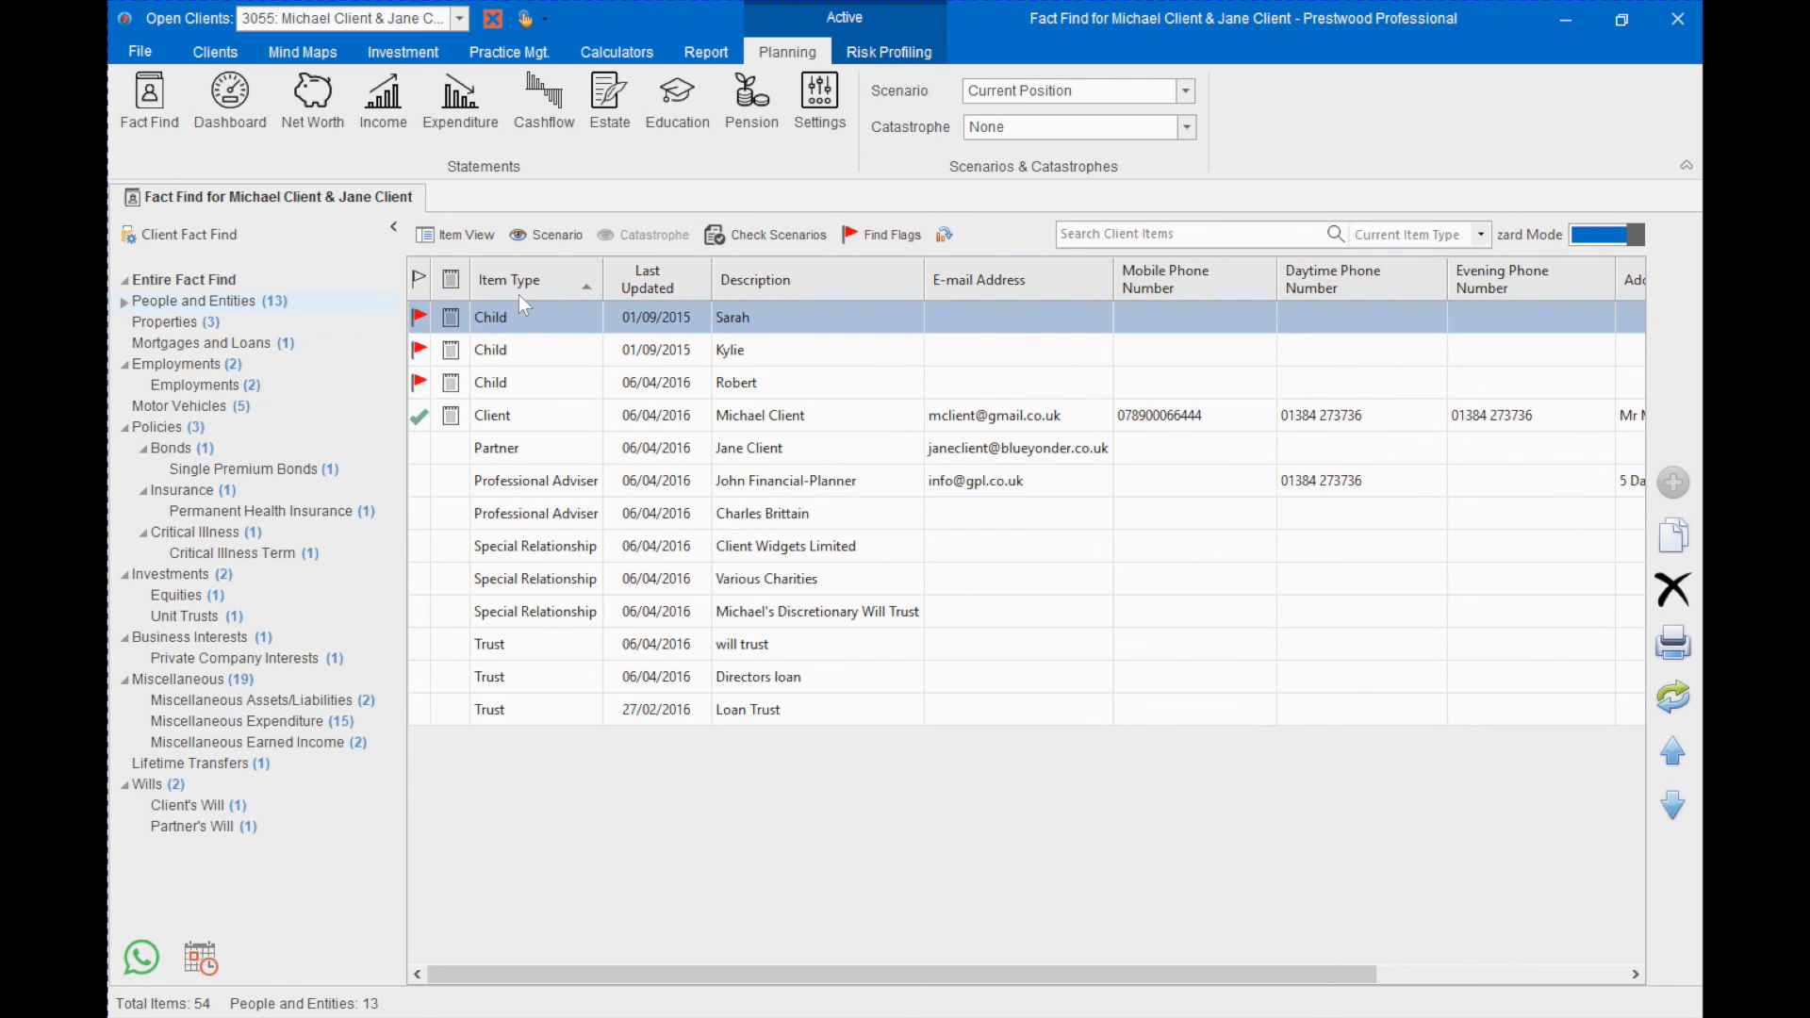
click(809, 283)
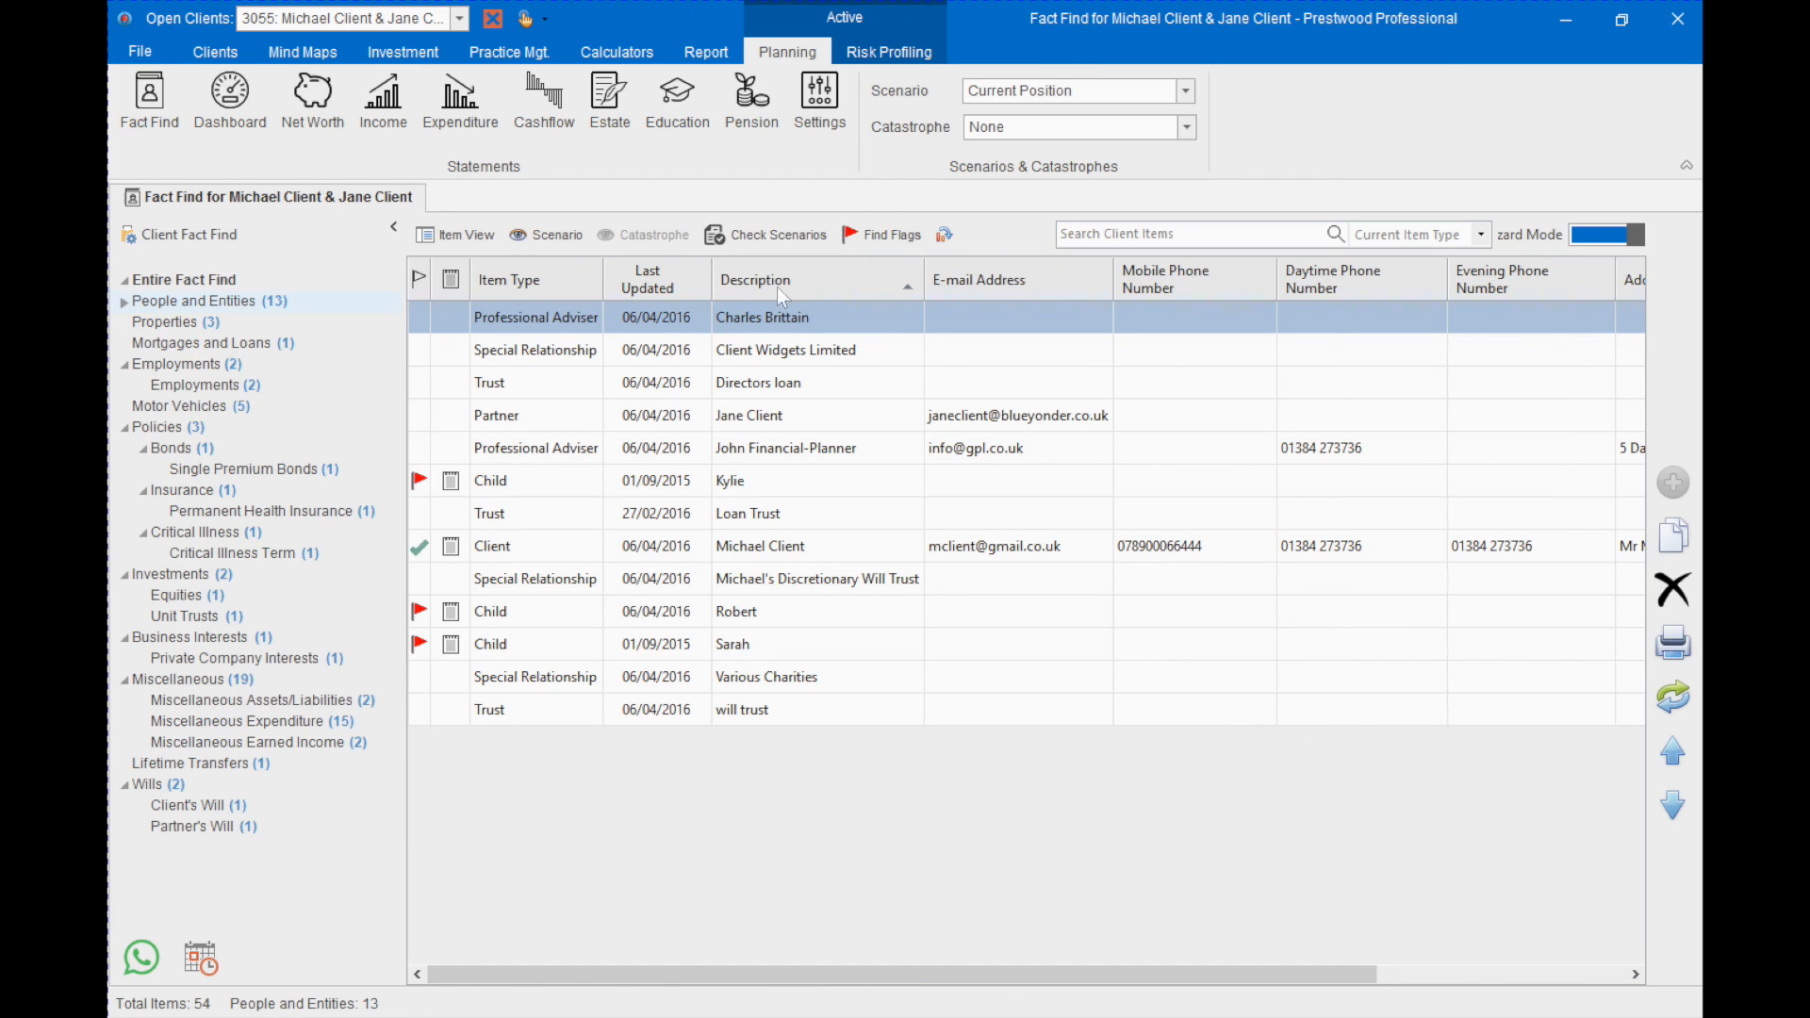
- Show all items from all scenarios and list Miscellaneous Expenditure with the catastrophe columns displayed
click(749, 237)
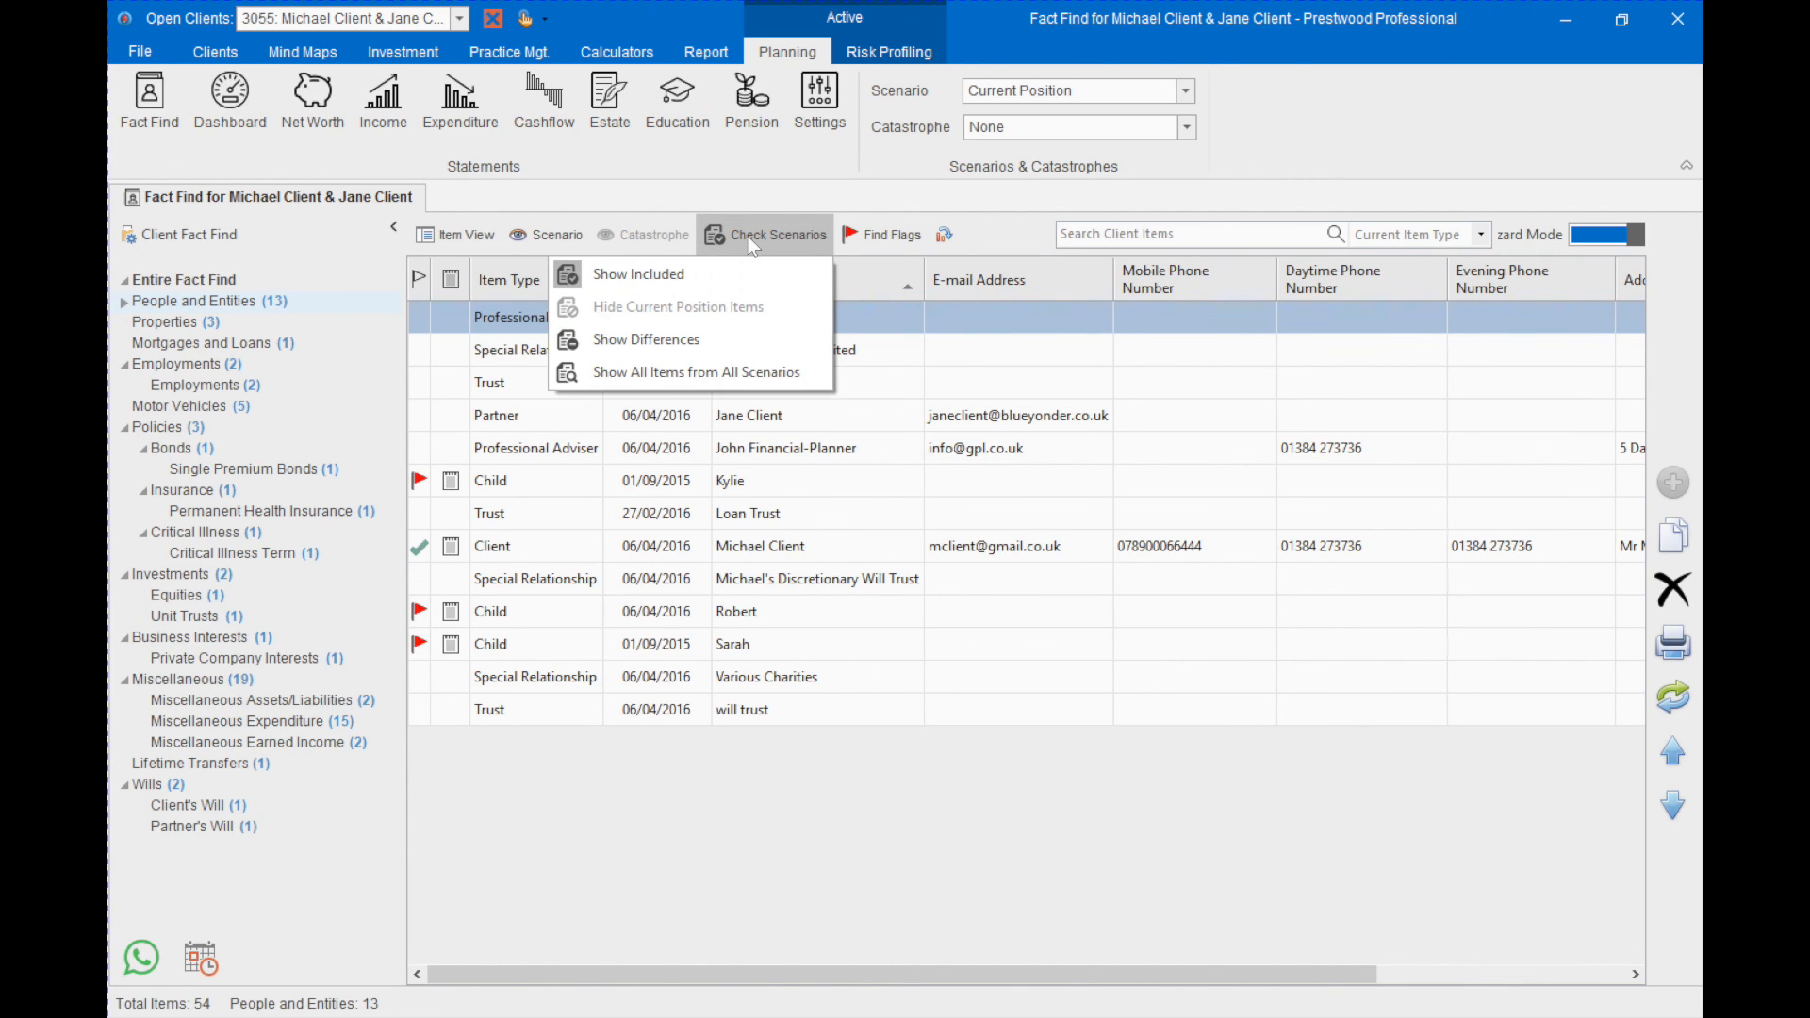
click(738, 372)
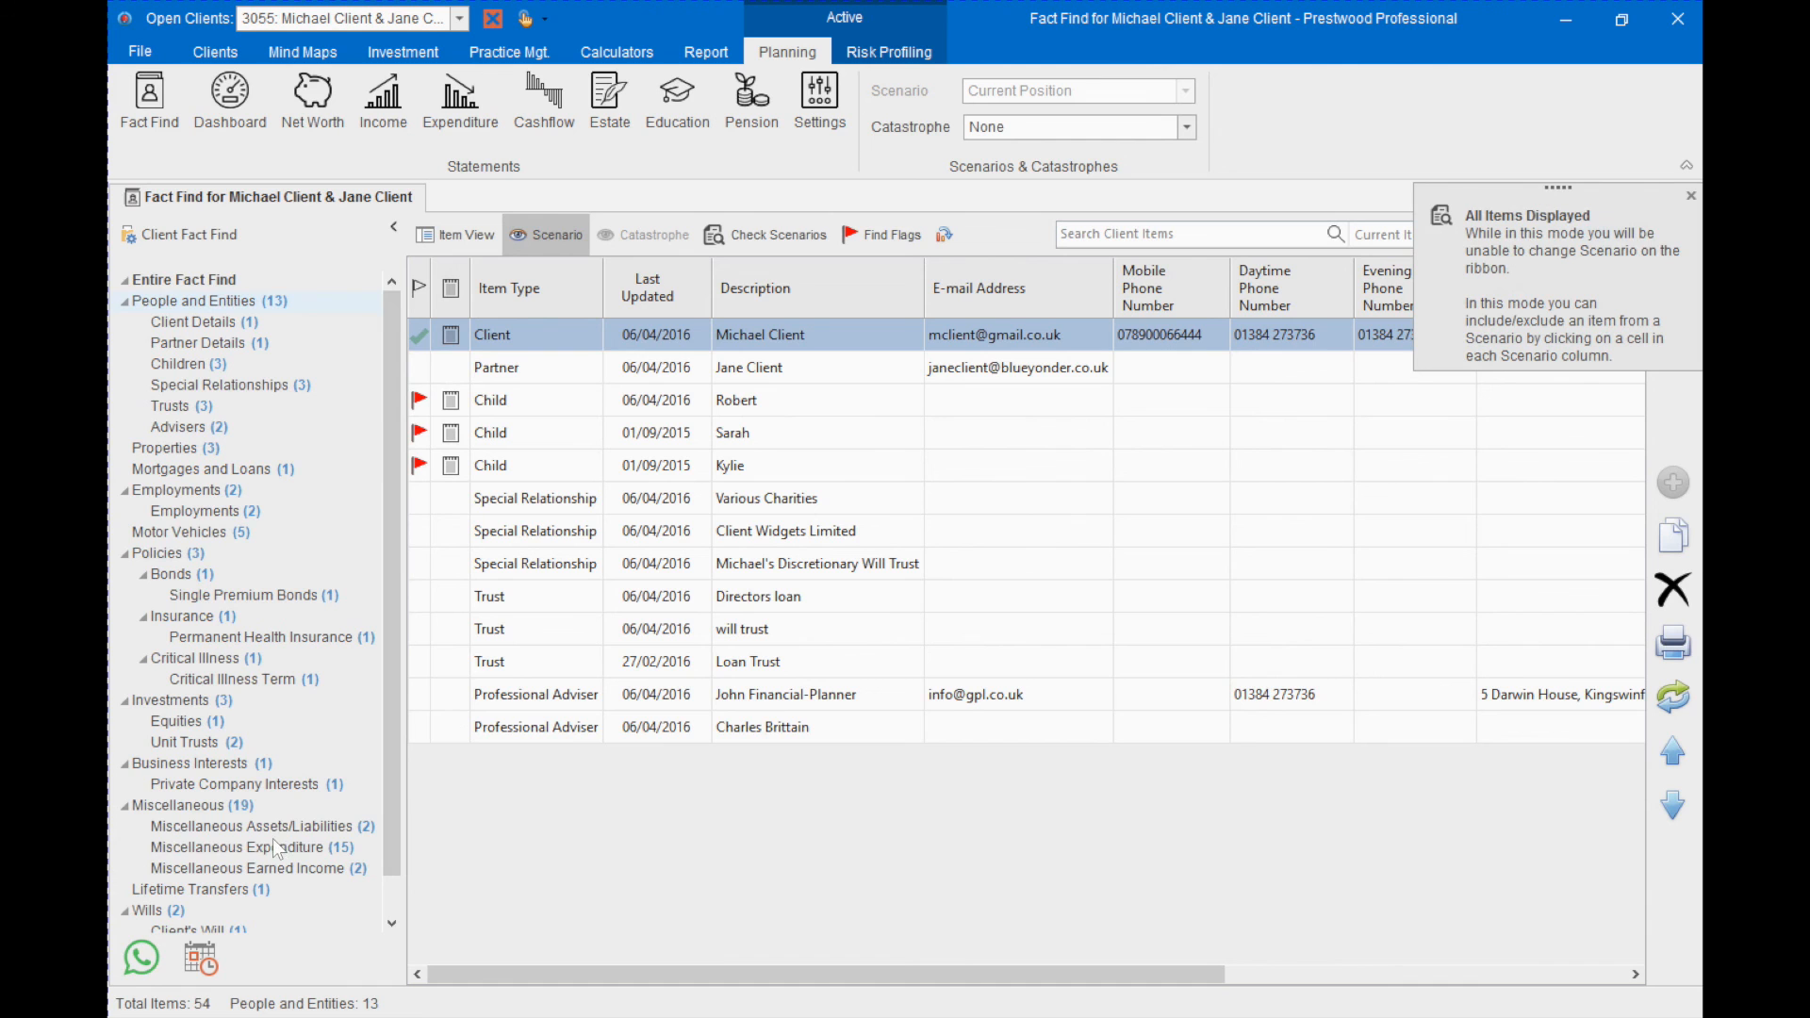
click(290, 845)
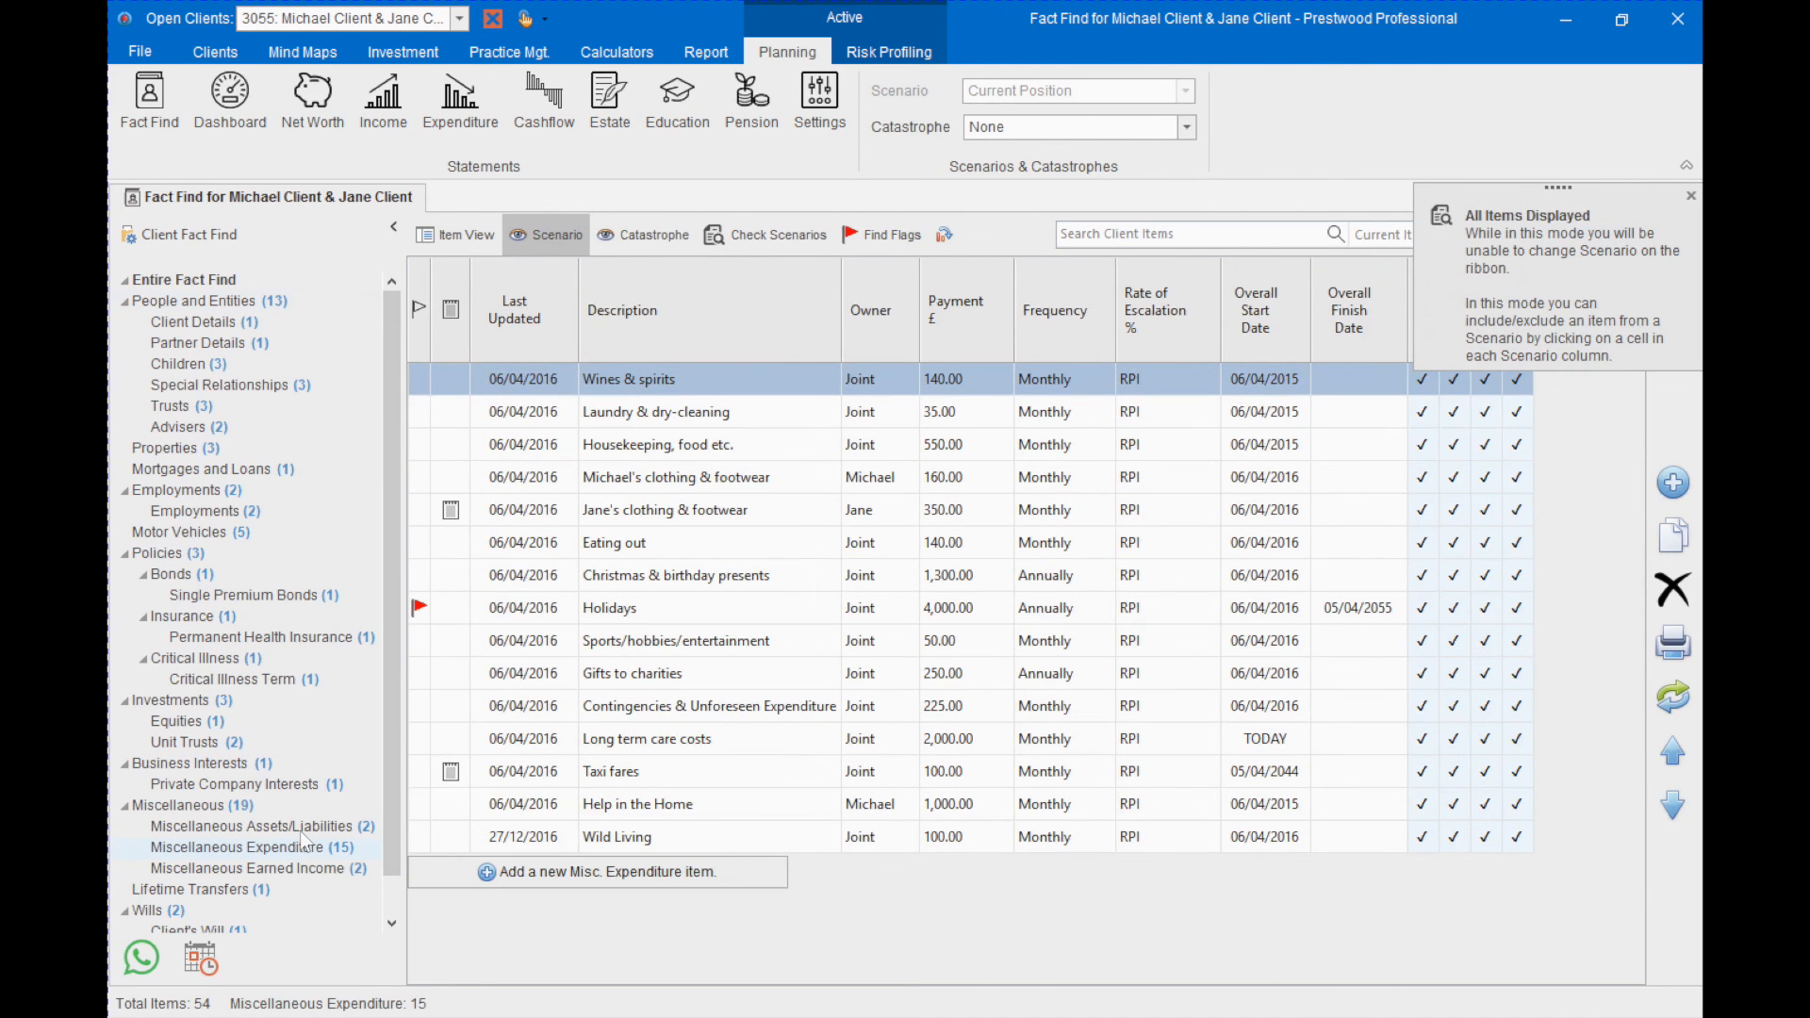
click(613, 236)
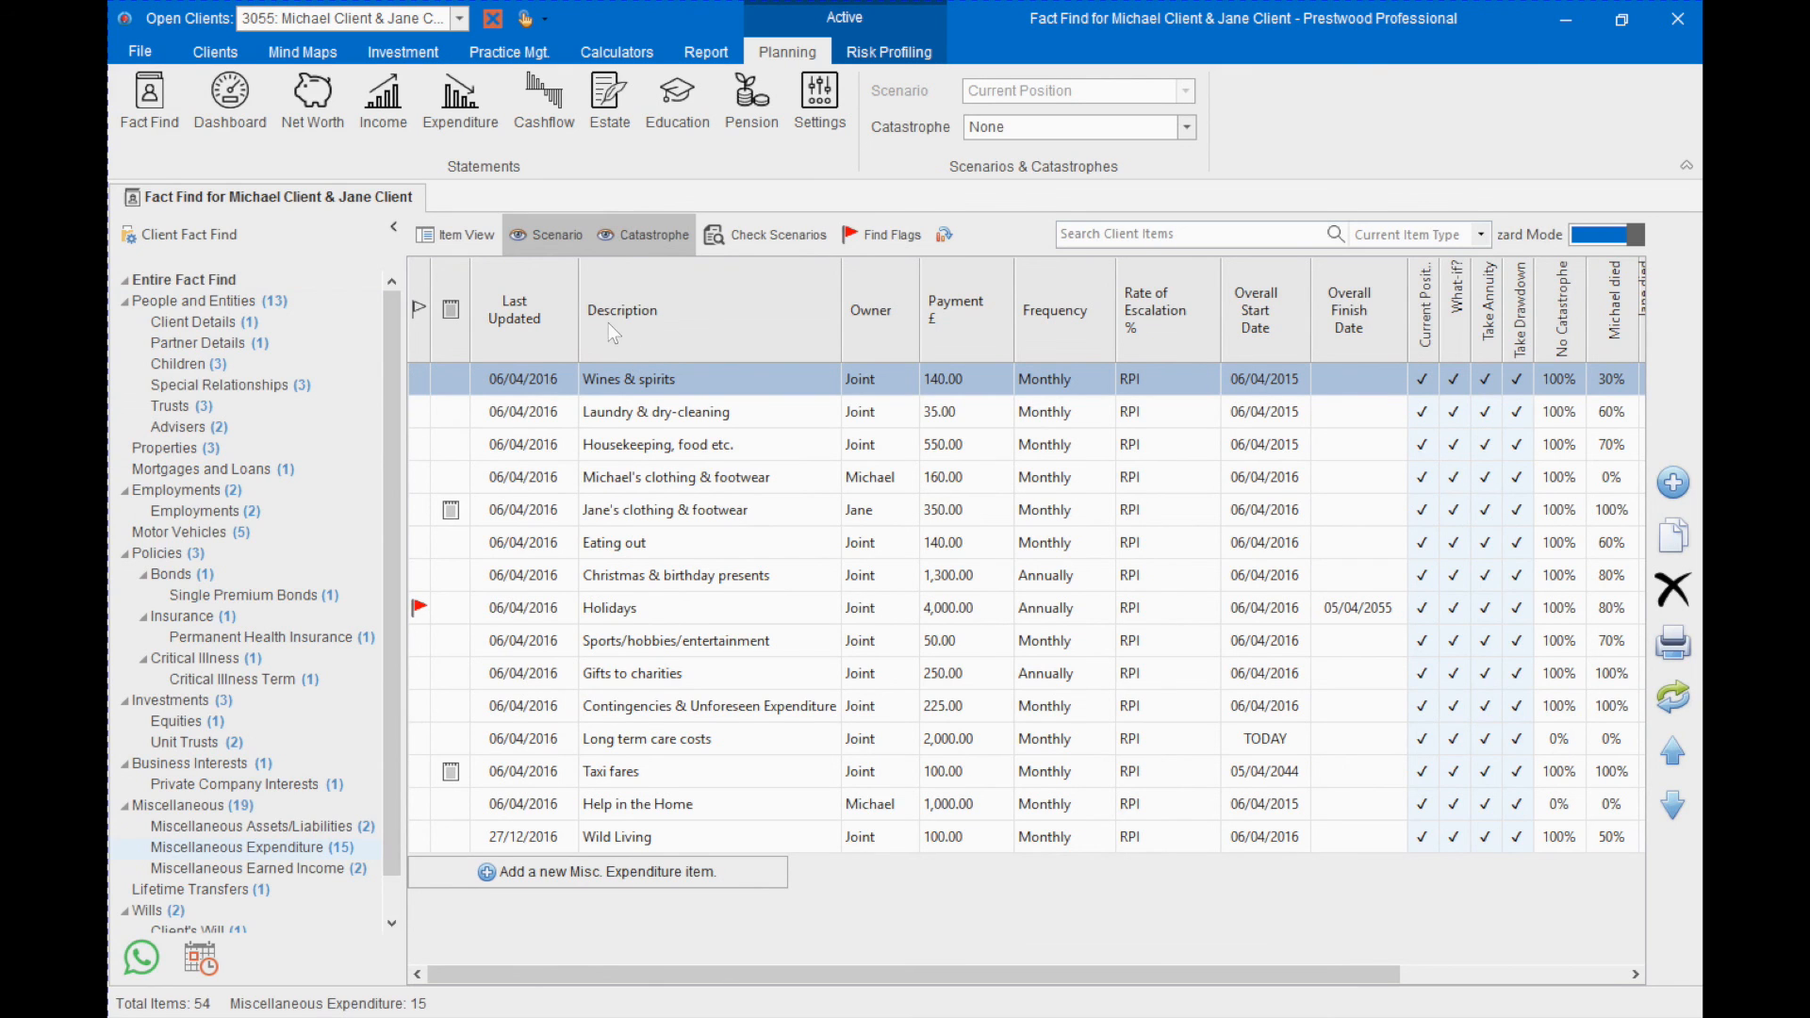
- Minimise the fact find pane to widen the Miscellaneous Expenditure list and set Item View to Off
click(394, 228)
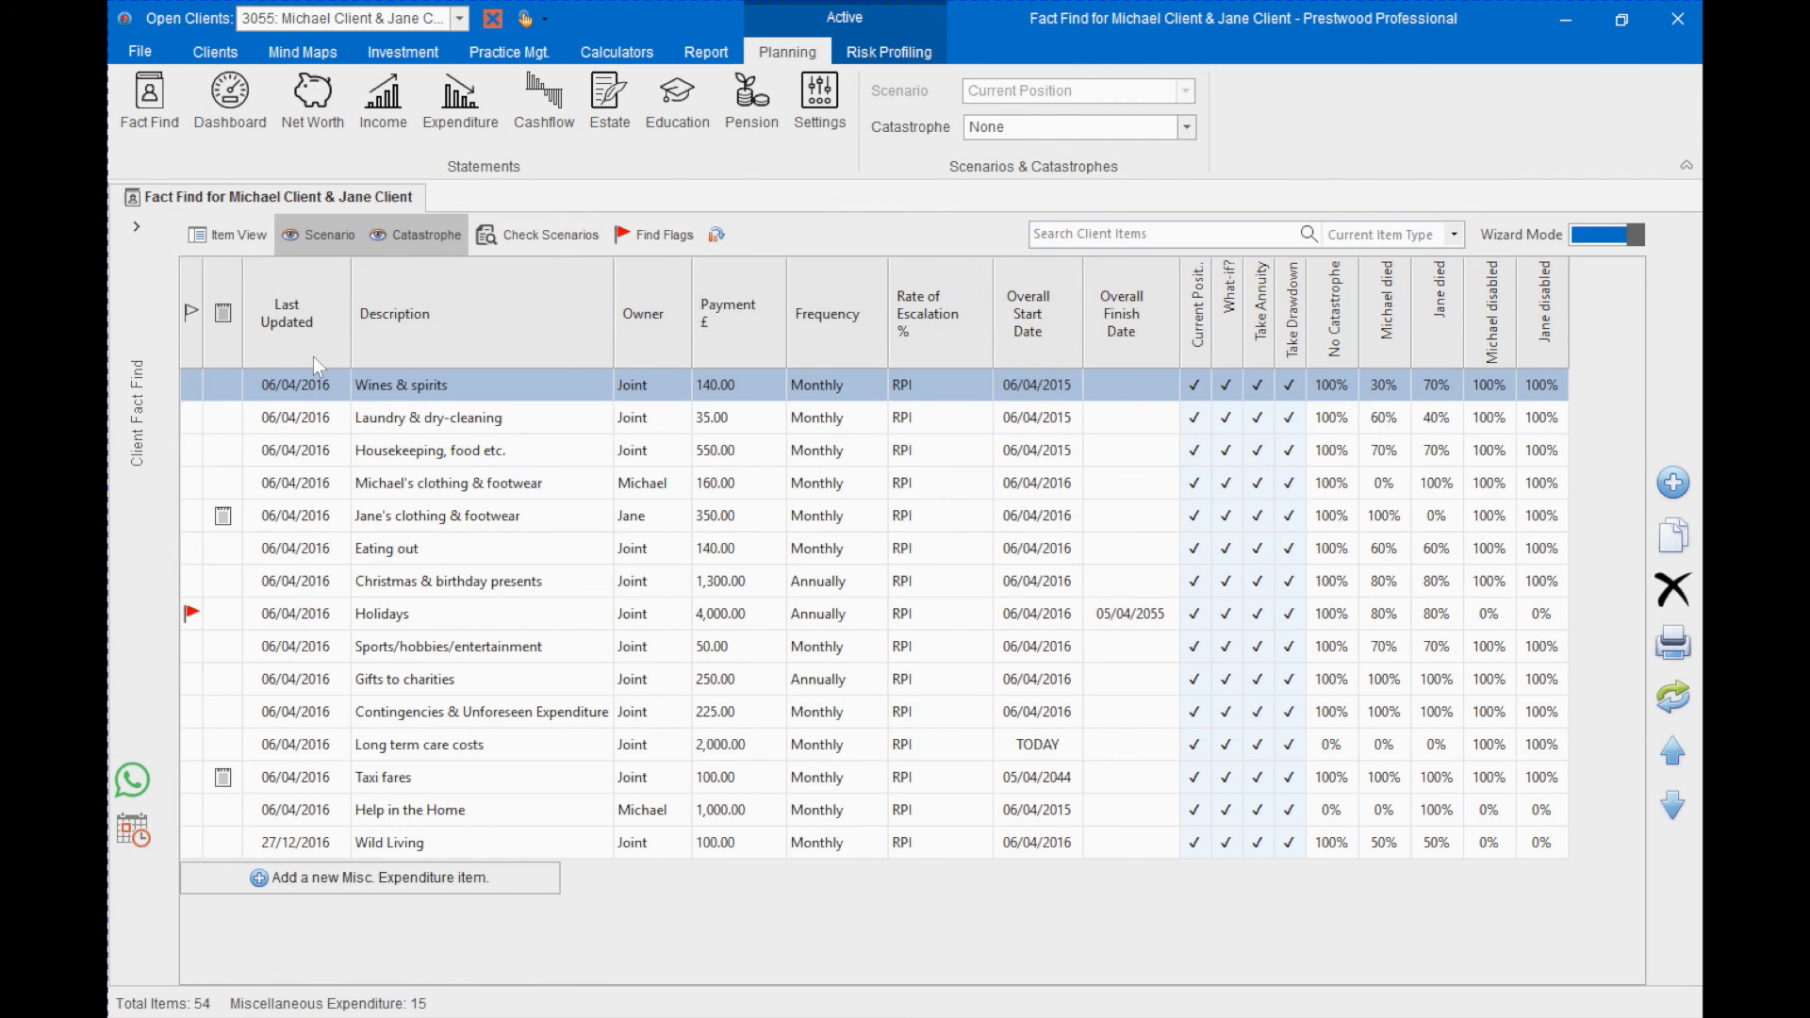
click(219, 241)
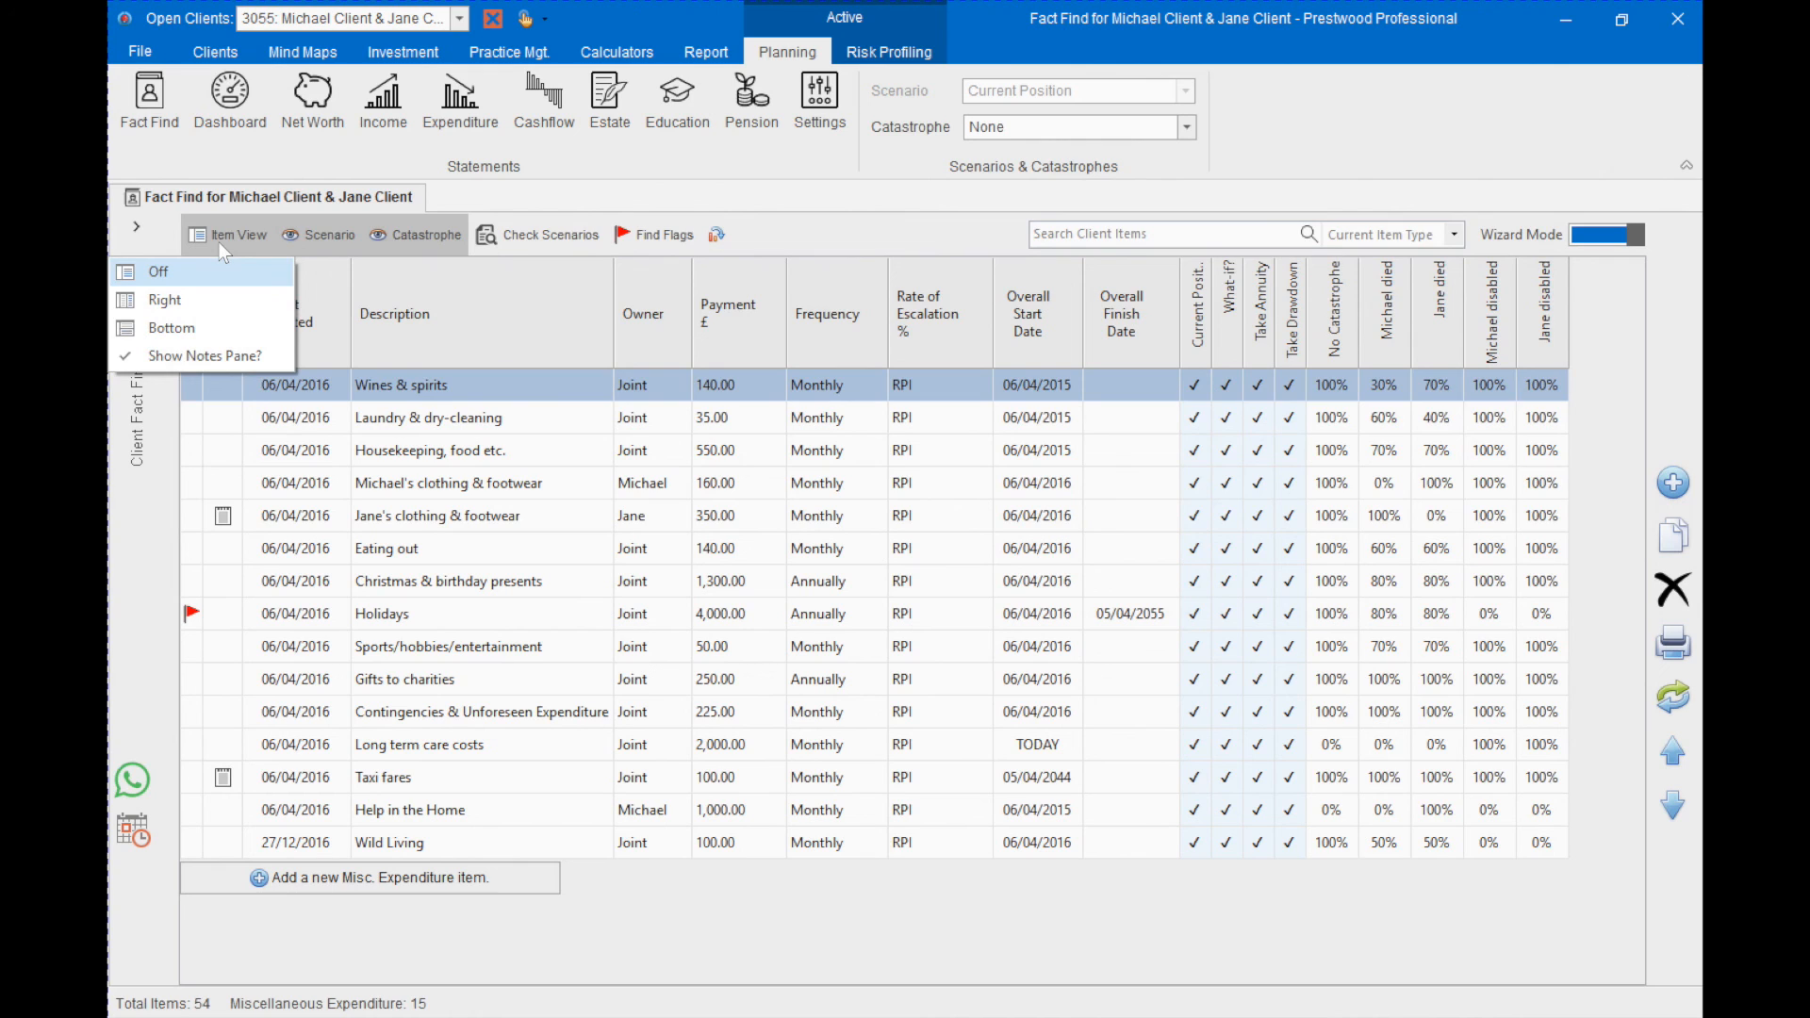
click(234, 277)
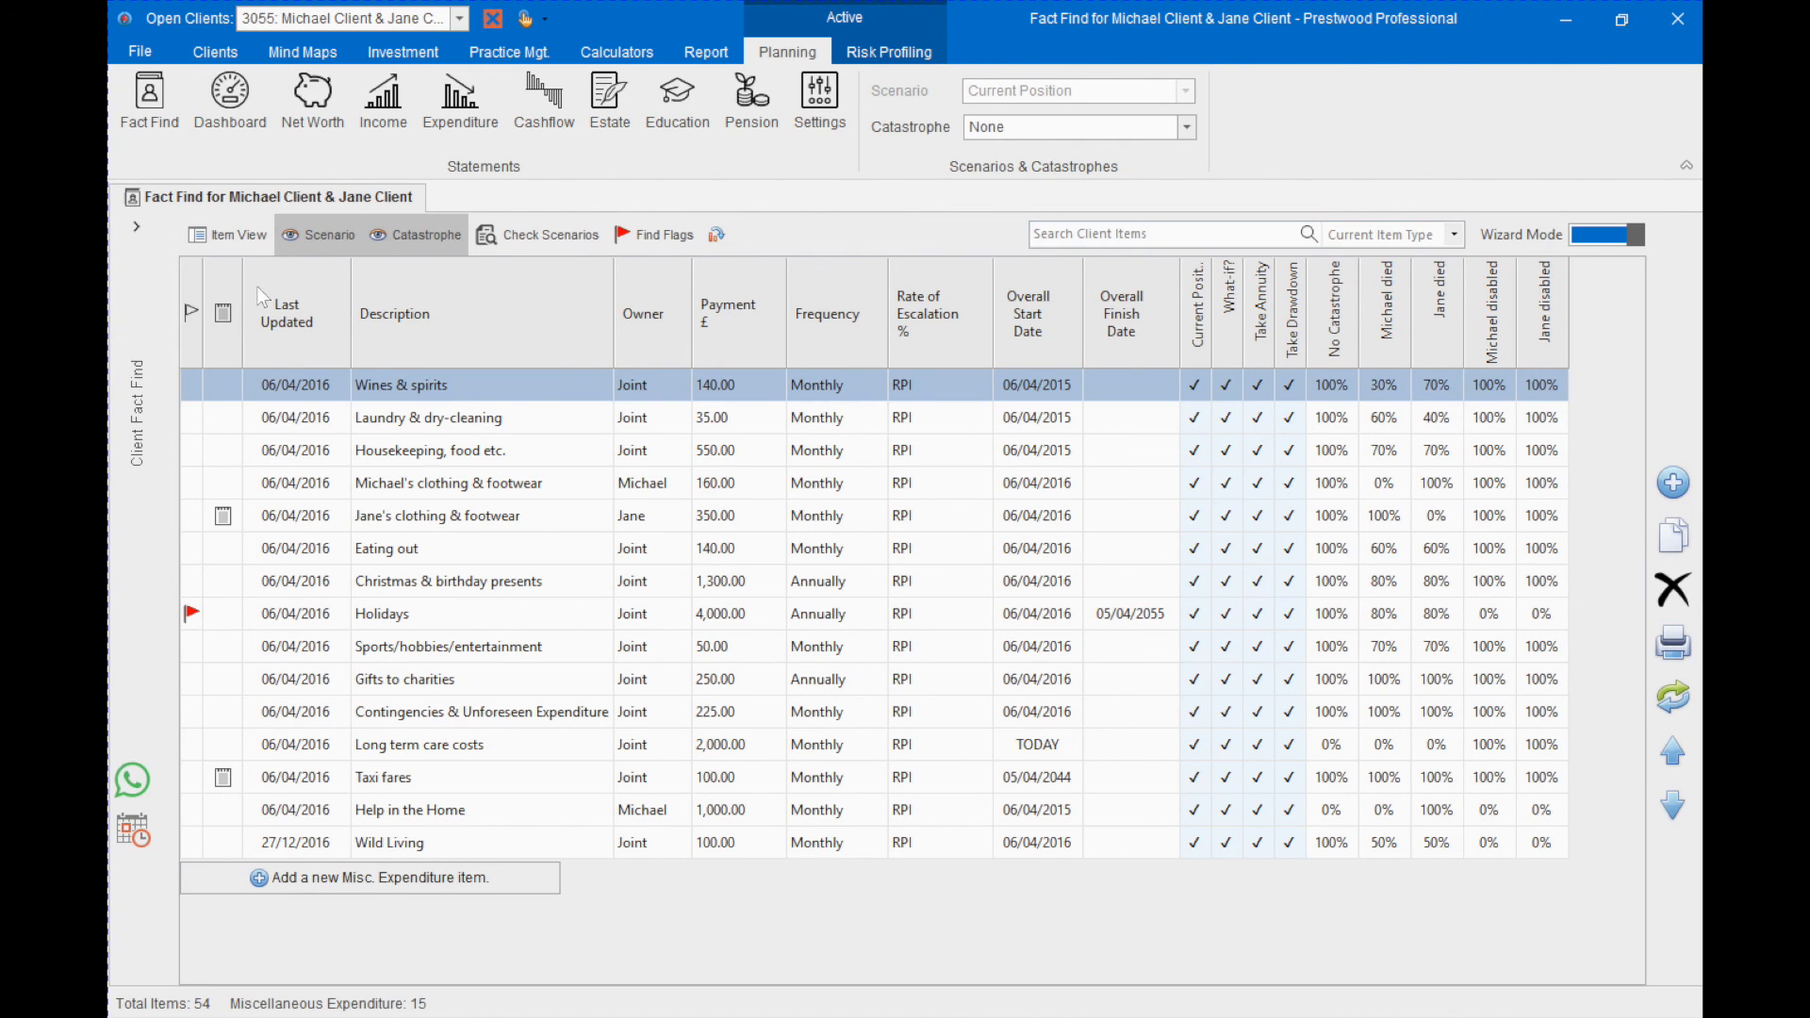